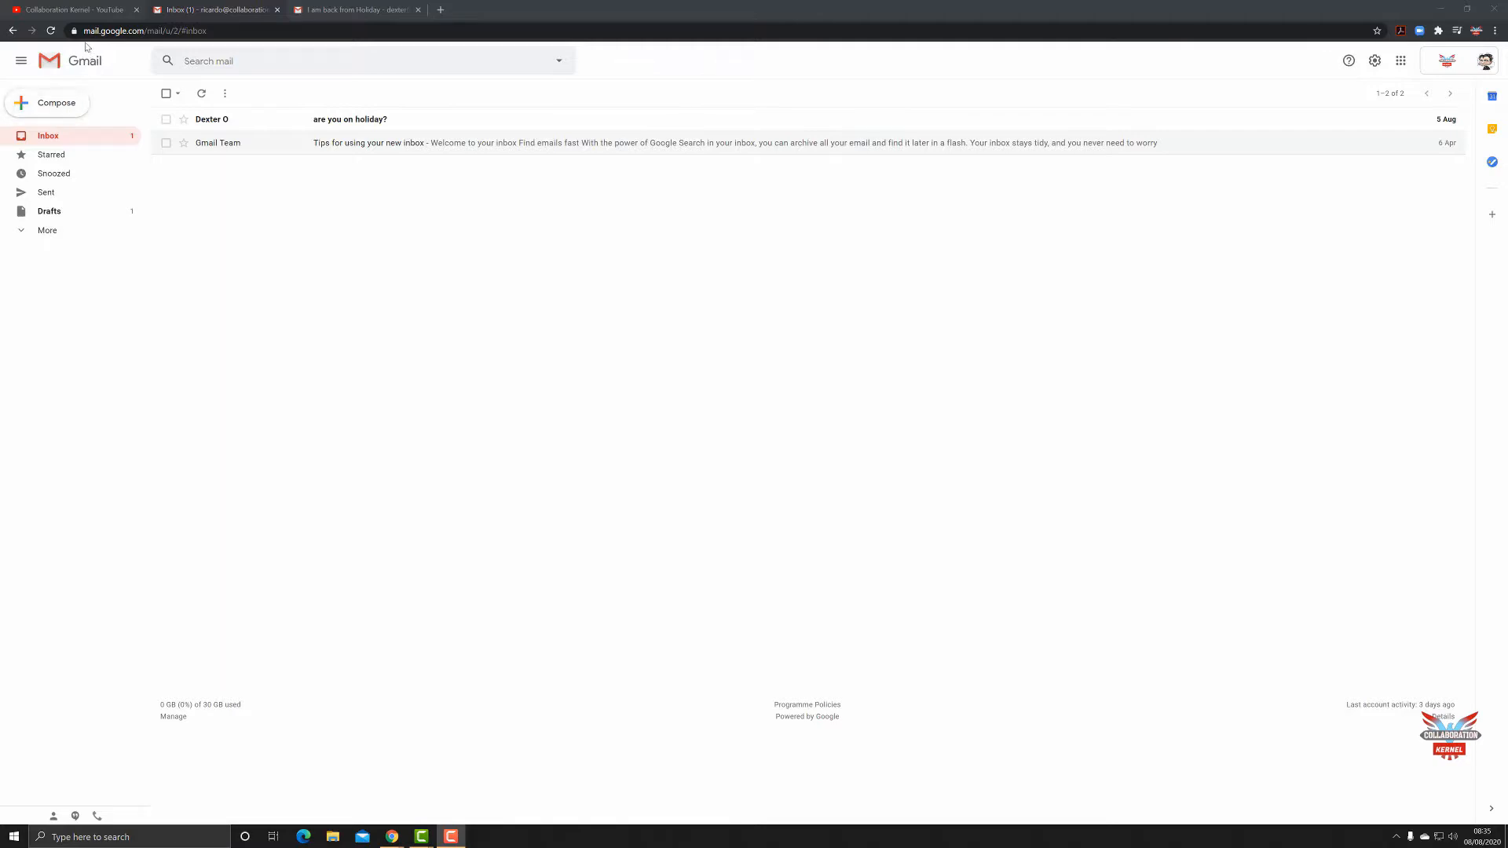
Step: Start a new email, open it in its own separate window, and reposition that window over the inbox
{"action": "left_click", "coordinate": [26, 110]}
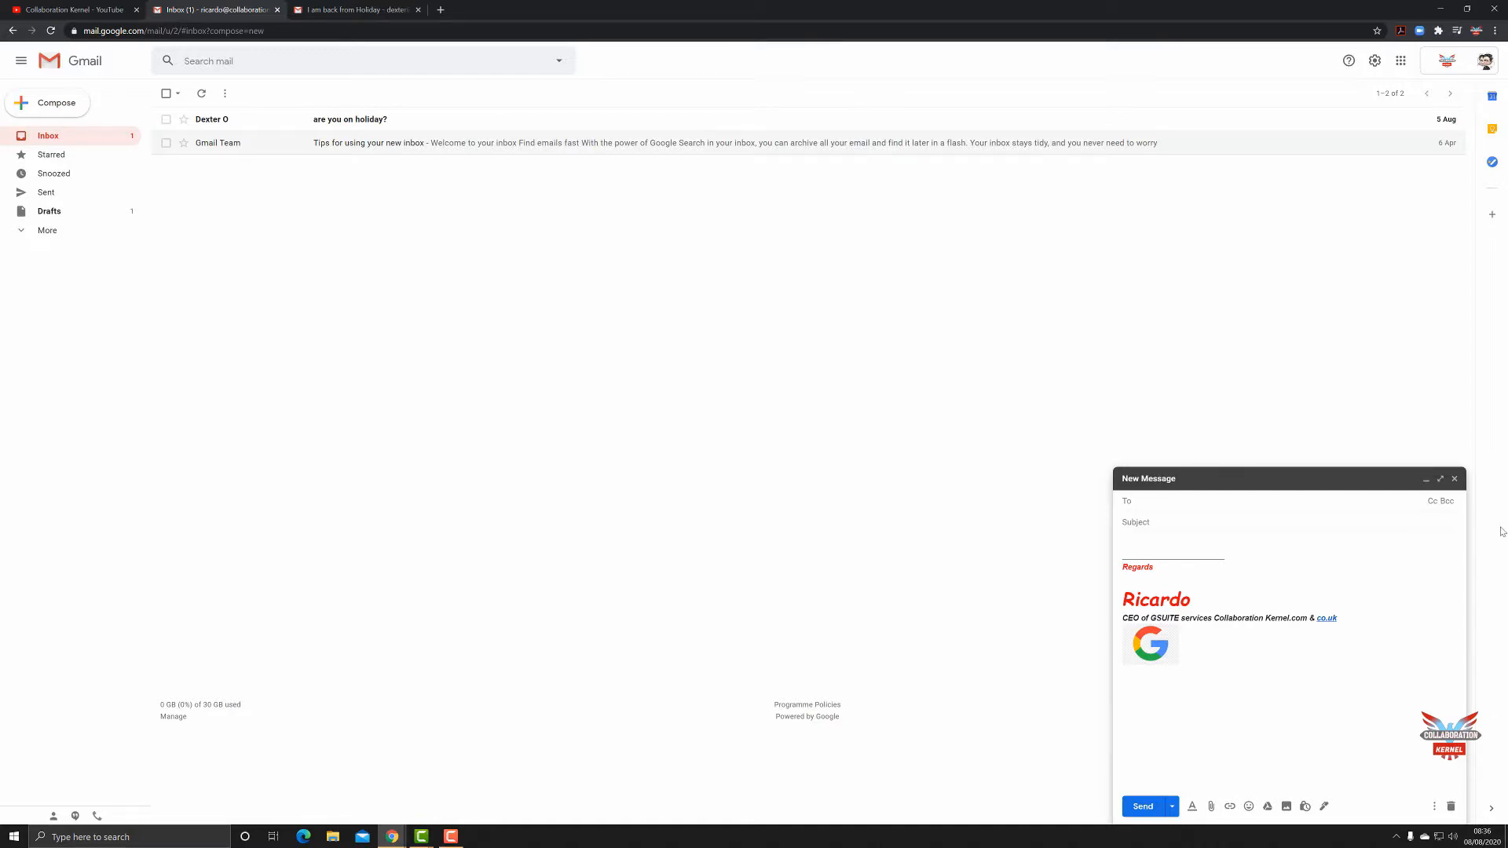
{"action": "left_click", "coordinate": [1442, 480], "text": "shift"}
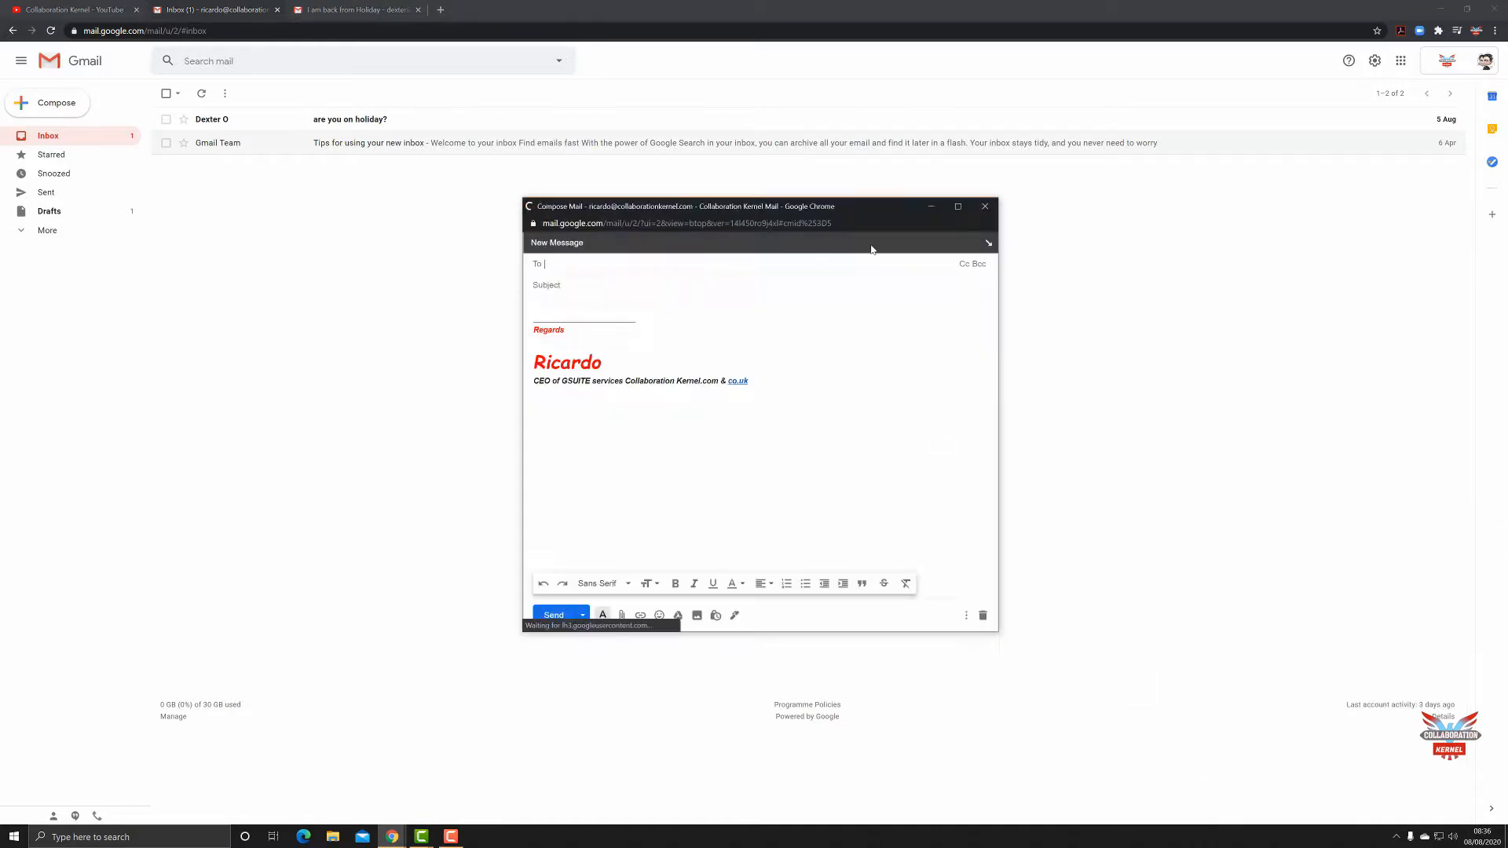
{"action": "left_click_drag", "start_coordinate": [729, 265], "coordinate": [857, 224]}
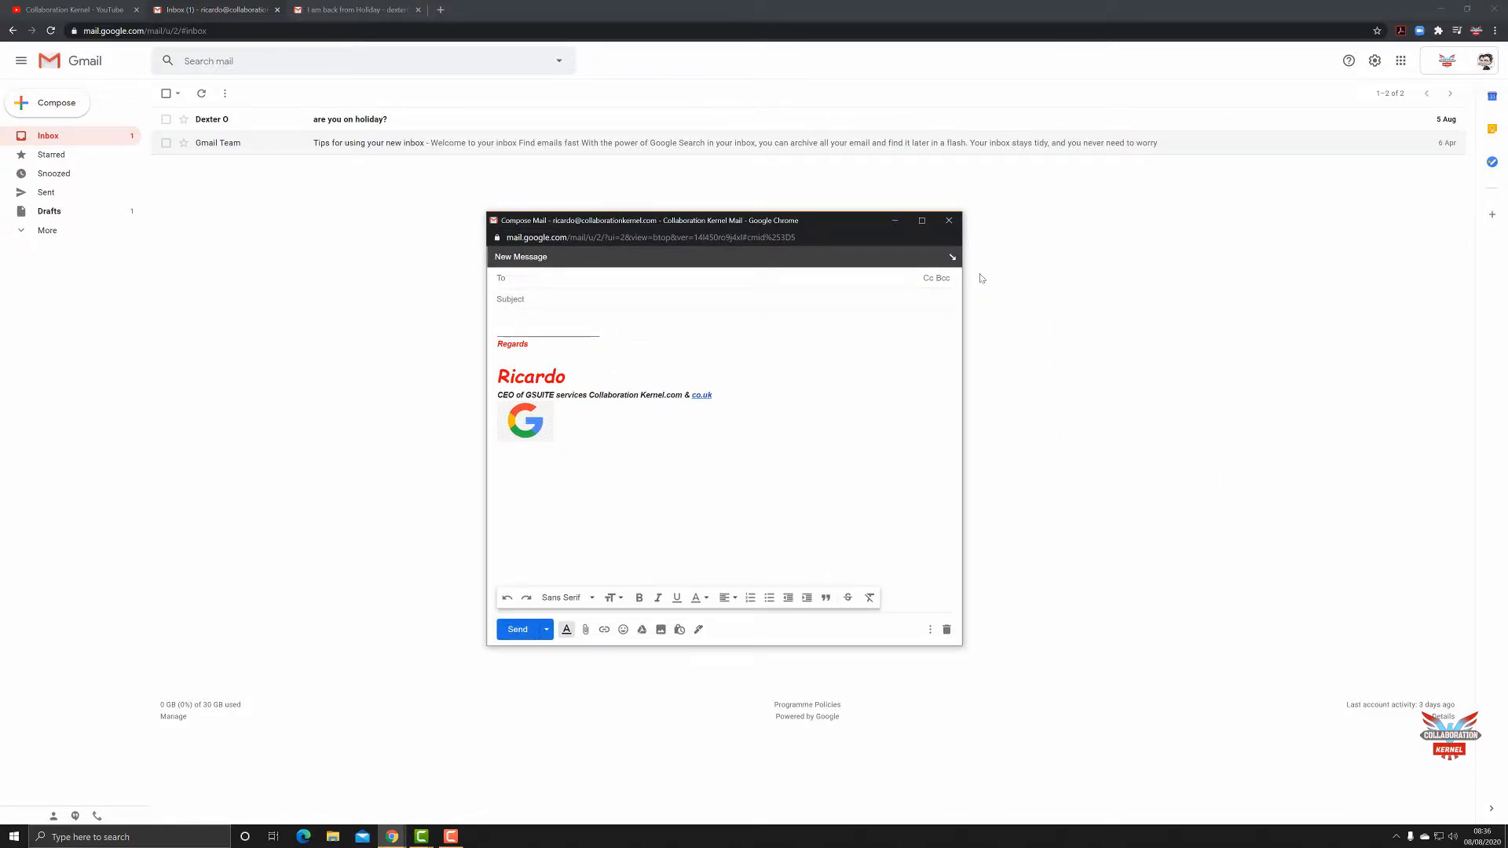
{"action": "left_click_drag", "start_coordinate": [834, 231], "coordinate": [1368, 197]}
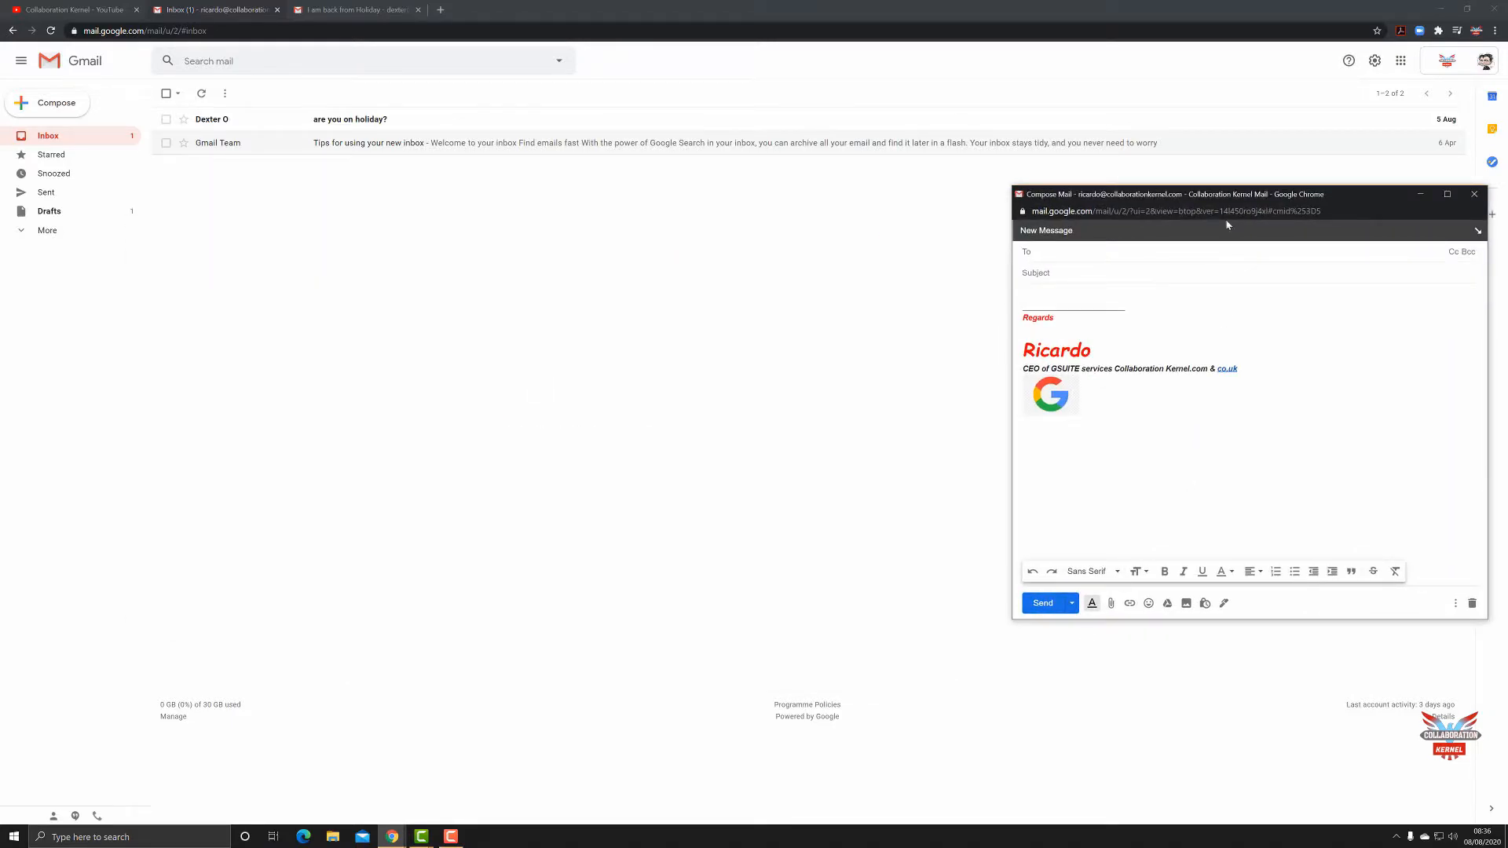
{"action": "left_click_drag", "start_coordinate": [1228, 224], "coordinate": [499, 207]}
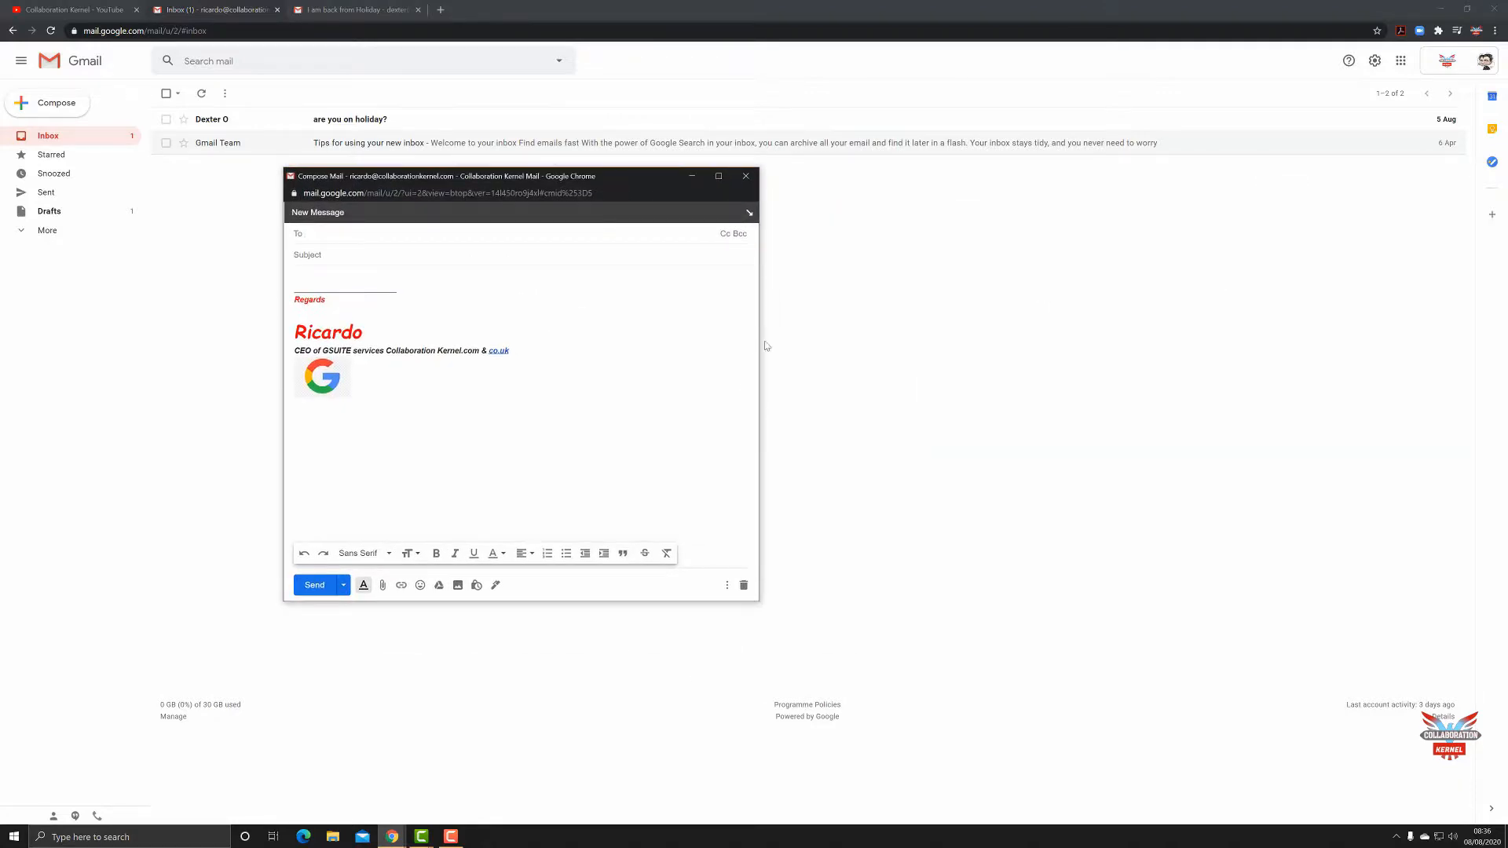
Step: Dock the new message back into the inbox page and switch it briefly to full-screen view
{"action": "left_click", "coordinate": [750, 212]}
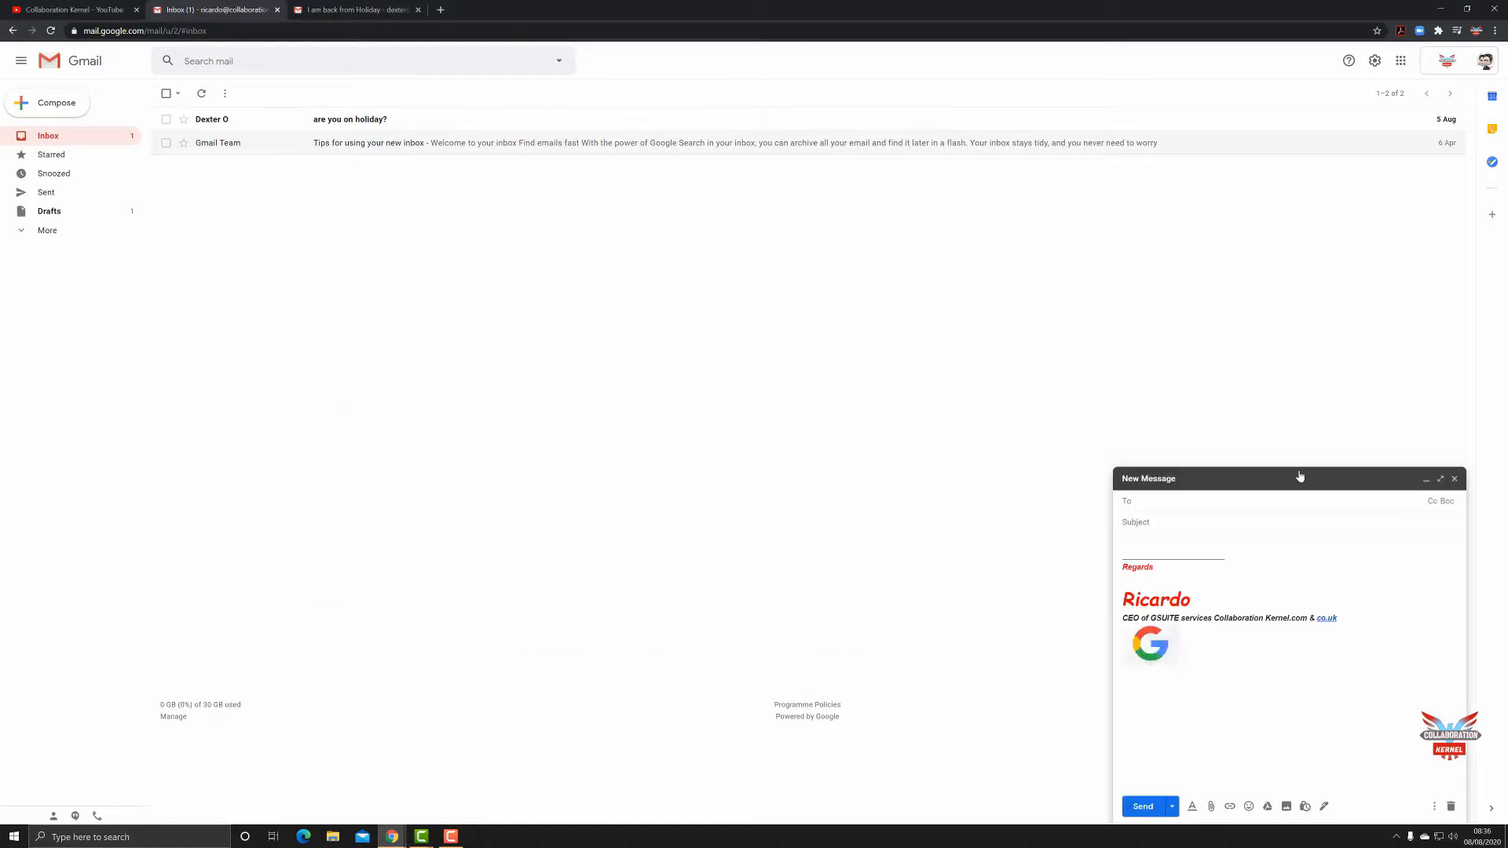
{"action": "left_click", "coordinate": [1439, 480]}
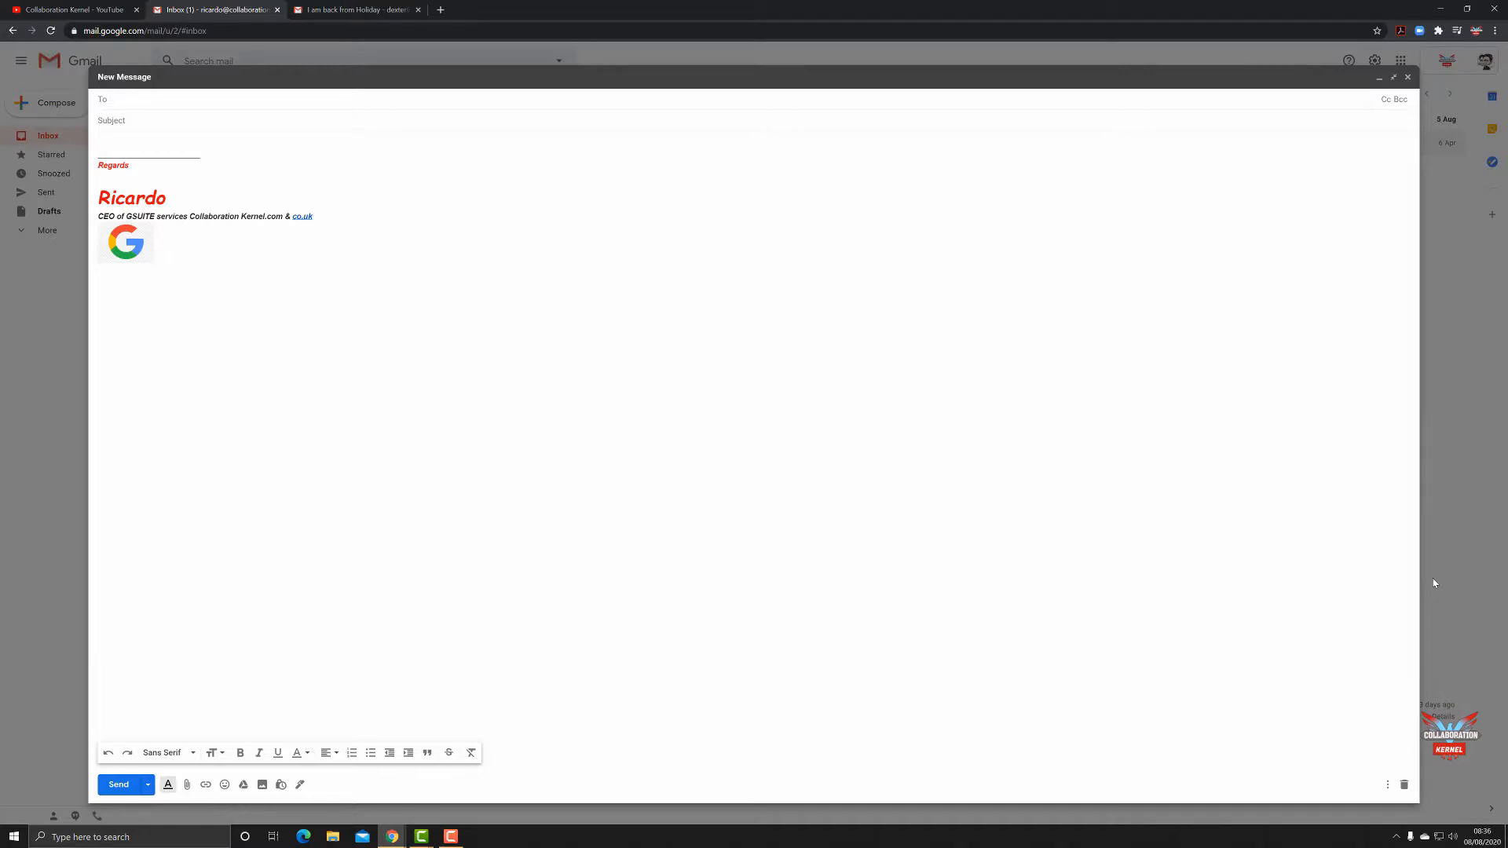
{"action": "left_click", "coordinate": [1393, 76]}
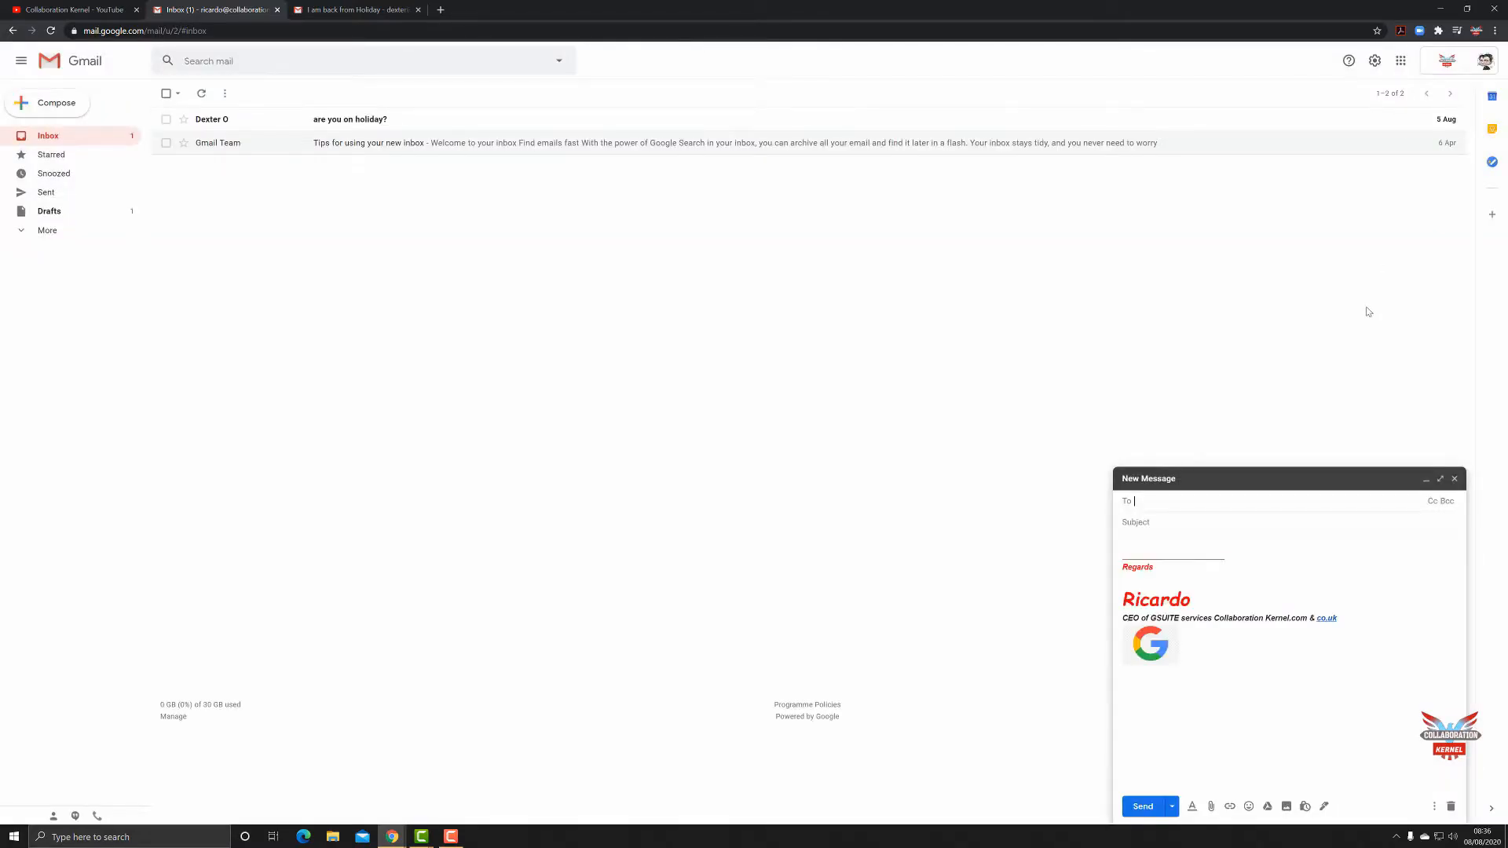
Step: Open the new message in a separate window and add the suggested contact starting with "d" as its recipient
{"action": "left_click", "coordinate": [1439, 481], "text": "shift"}
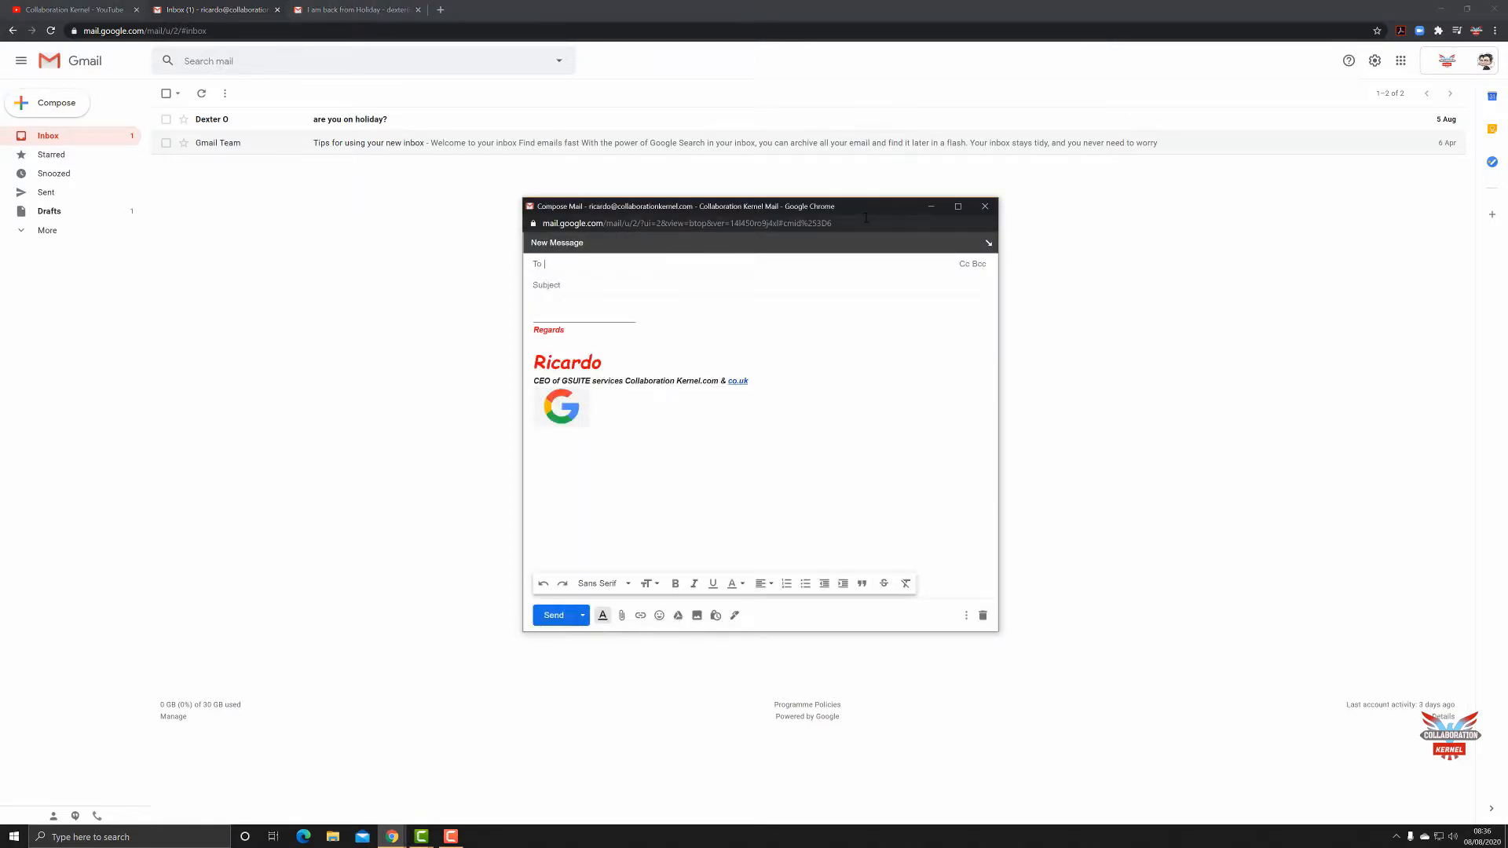
{"action": "mouse_move", "coordinate": [864, 207]}
{"action": "left_mouse_down"}
{"action": "mouse_move", "coordinate": [575, 256]}
{"action": "mouse_move", "coordinate": [955, 247]}
{"action": "mouse_move", "coordinate": [875, 232]}
{"action": "left_mouse_up"}
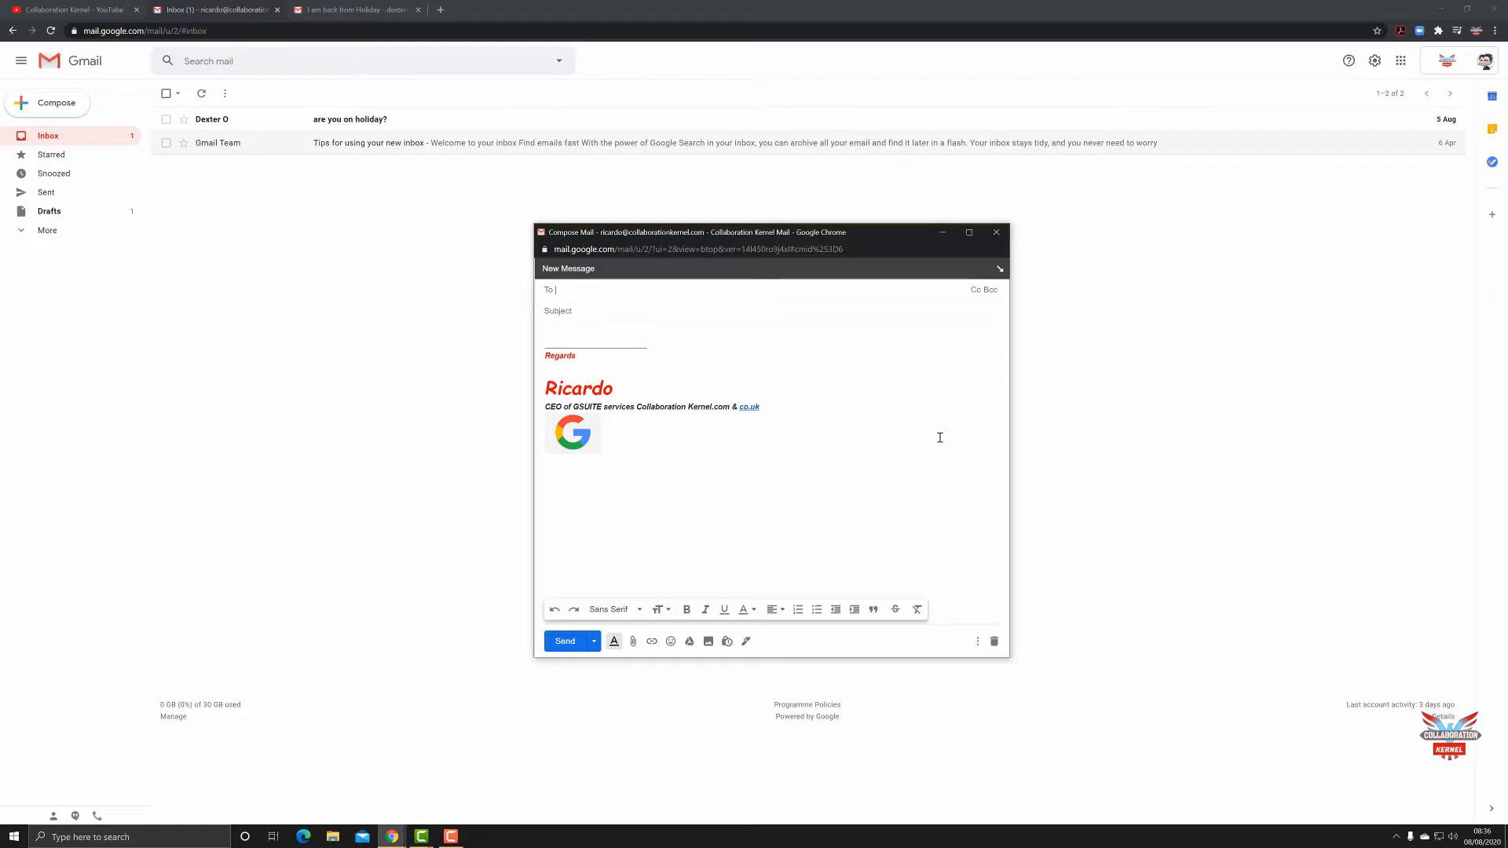
{"action": "type", "text": "d"}
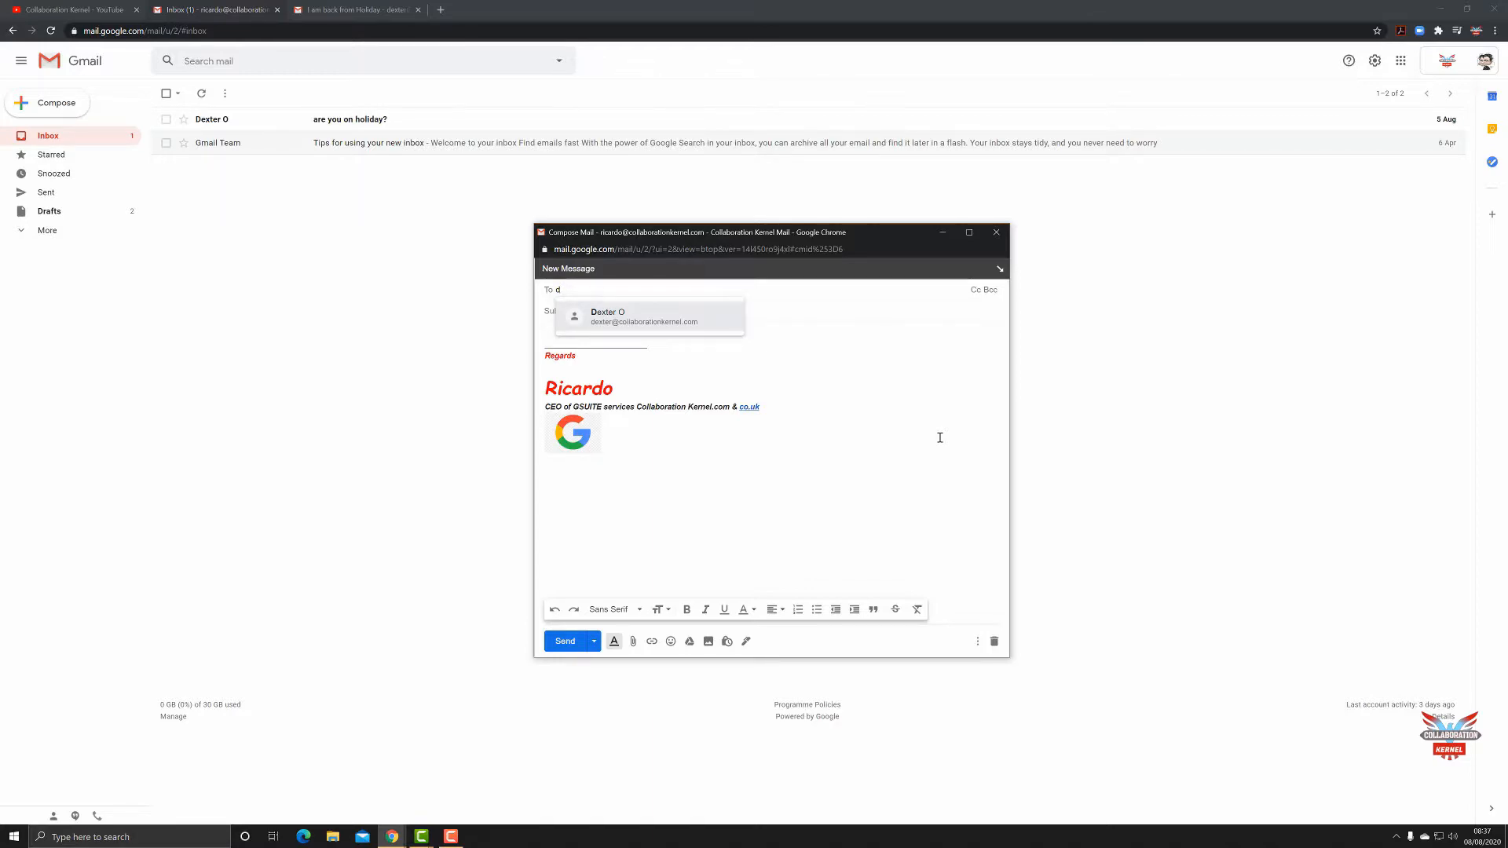
{"action": "key", "text": "Return"}
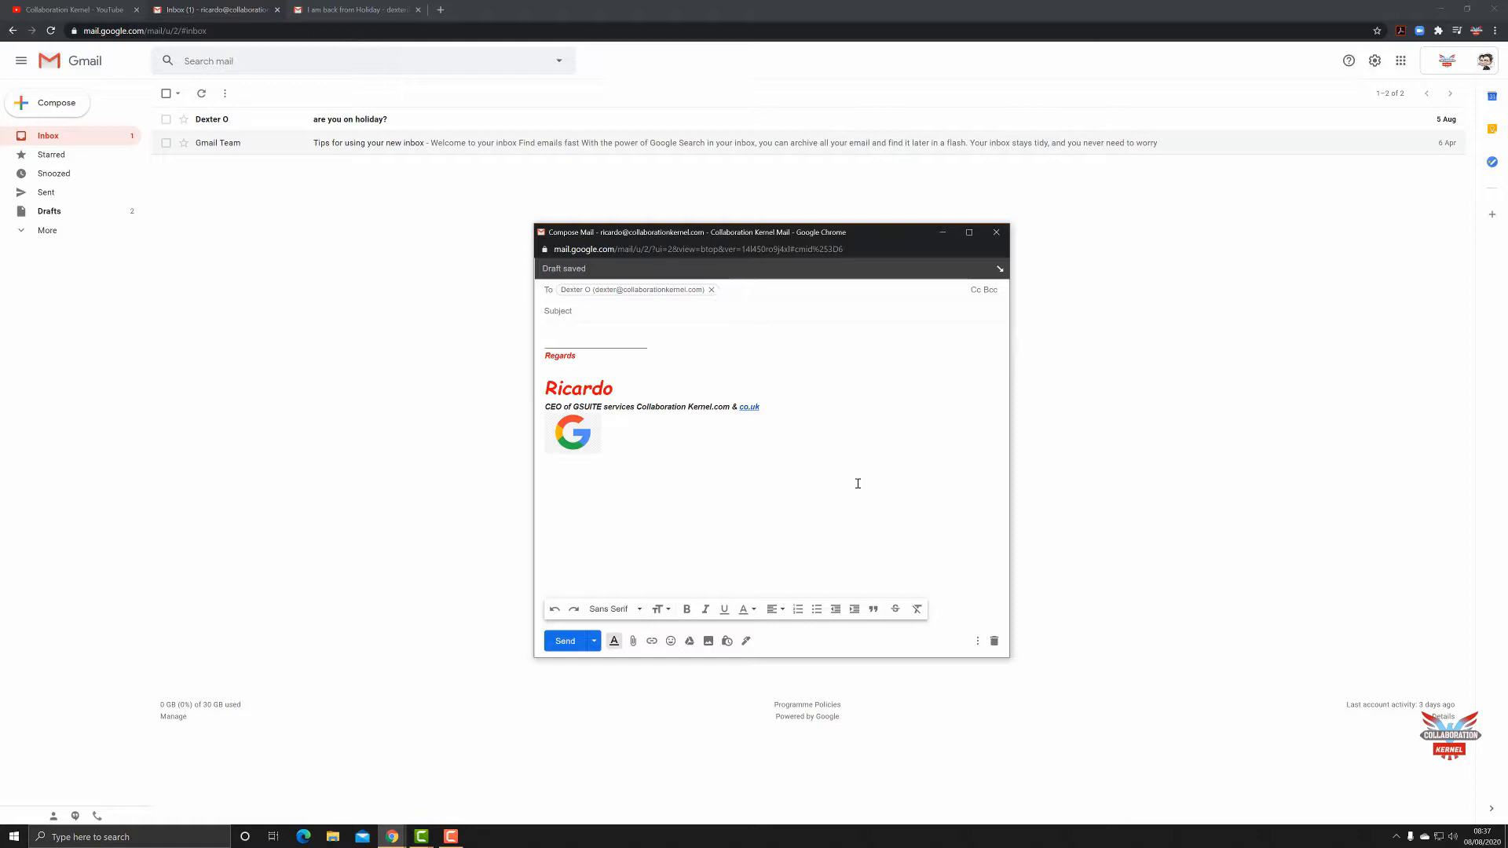
Step: Enter "Hello I am back from vacation" as the email's subject
{"action": "left_click", "coordinate": [564, 315]}
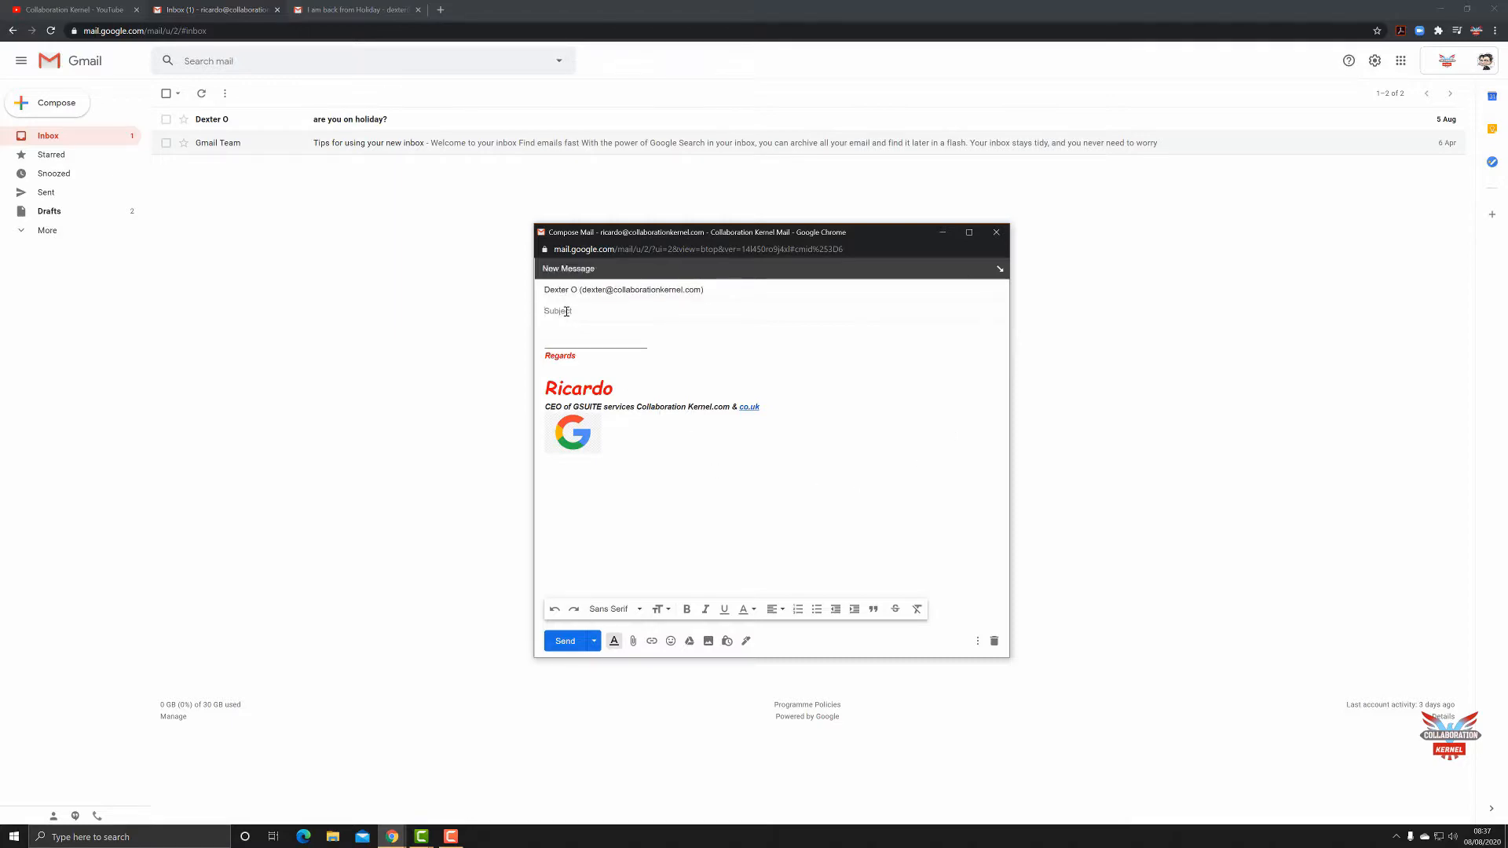
{"action": "type", "text": "He"}
{"action": "type", "text": "llo I am a"}
{"action": "type", "text": "ack from vacation"}
{"action": "left_click_drag", "start_coordinate": [658, 311], "coordinate": [535, 302]}
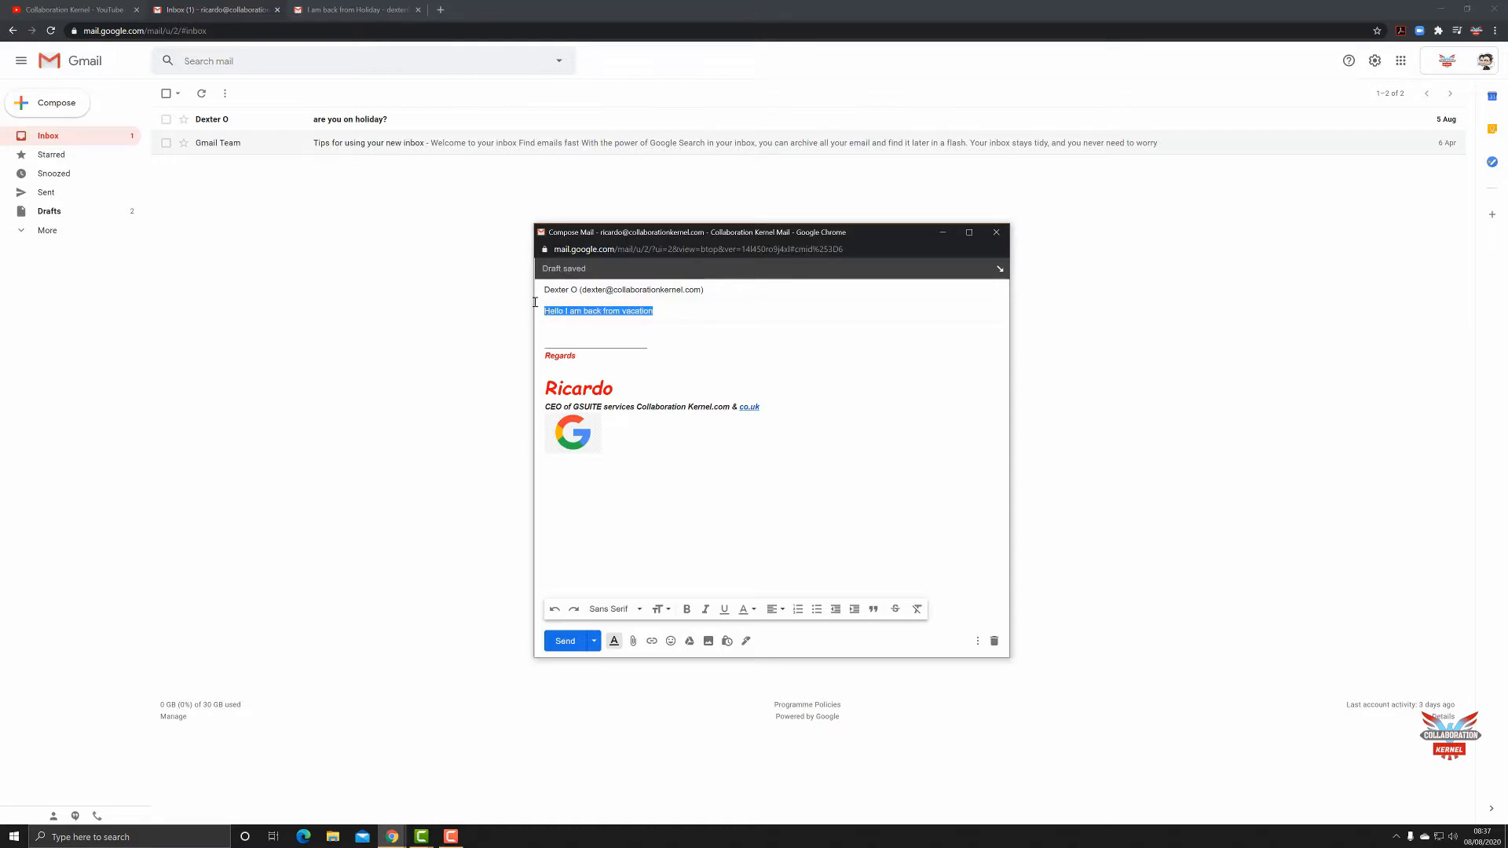
Step: Add blank lines above the signature and write "hello", the recipient's first name, and "I am back come and See me" in the body
{"action": "left_click", "coordinate": [577, 330]}
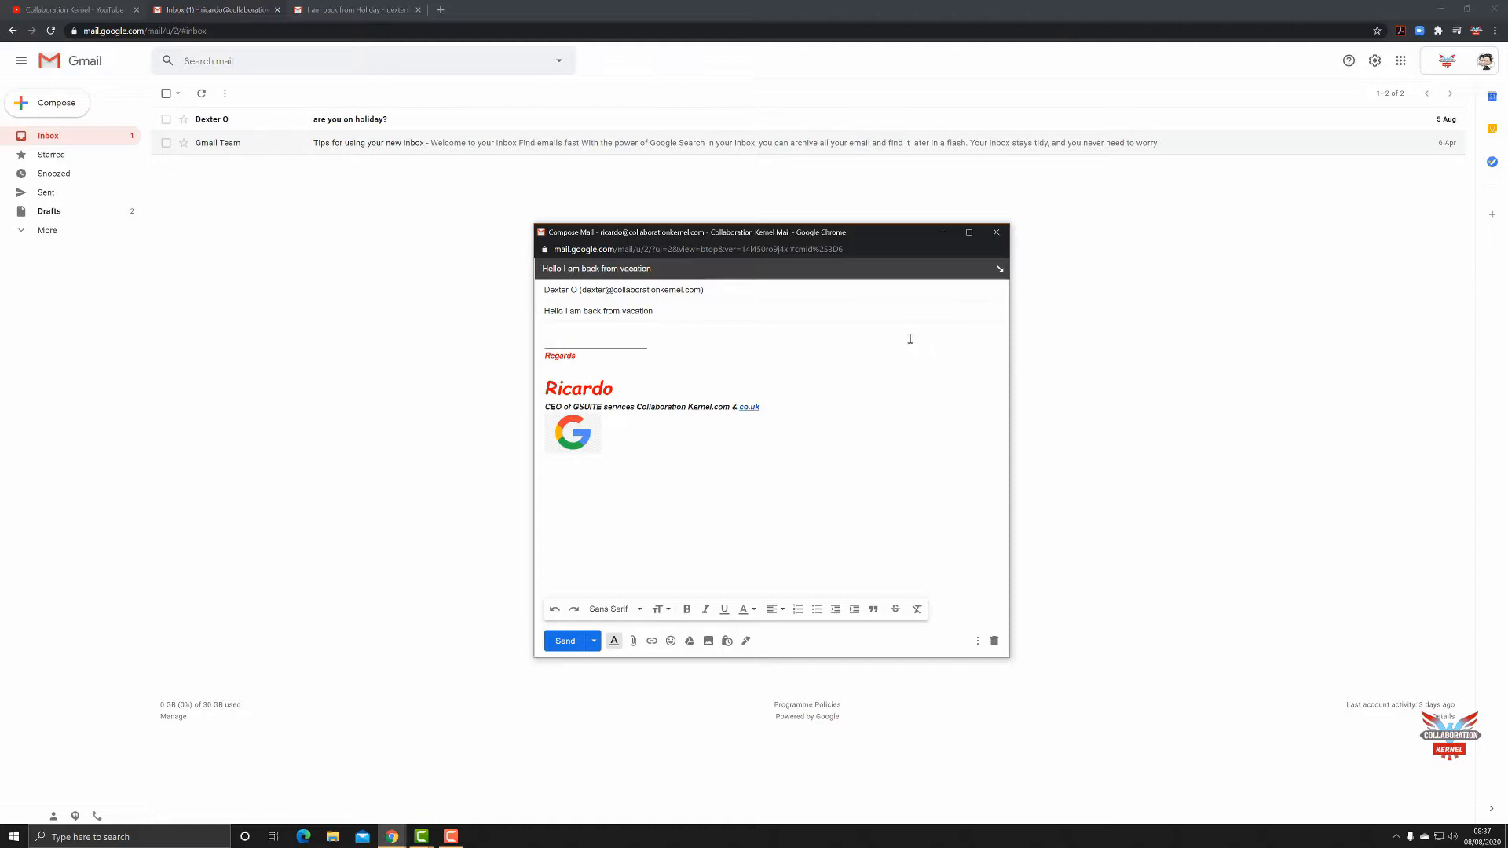
{"action": "key", "text": "Return"}
{"action": "key", "text": "Return"}
{"action": "key", "text": "Return"}
{"action": "key", "text": "Return"}
{"action": "key", "text": "Return"}
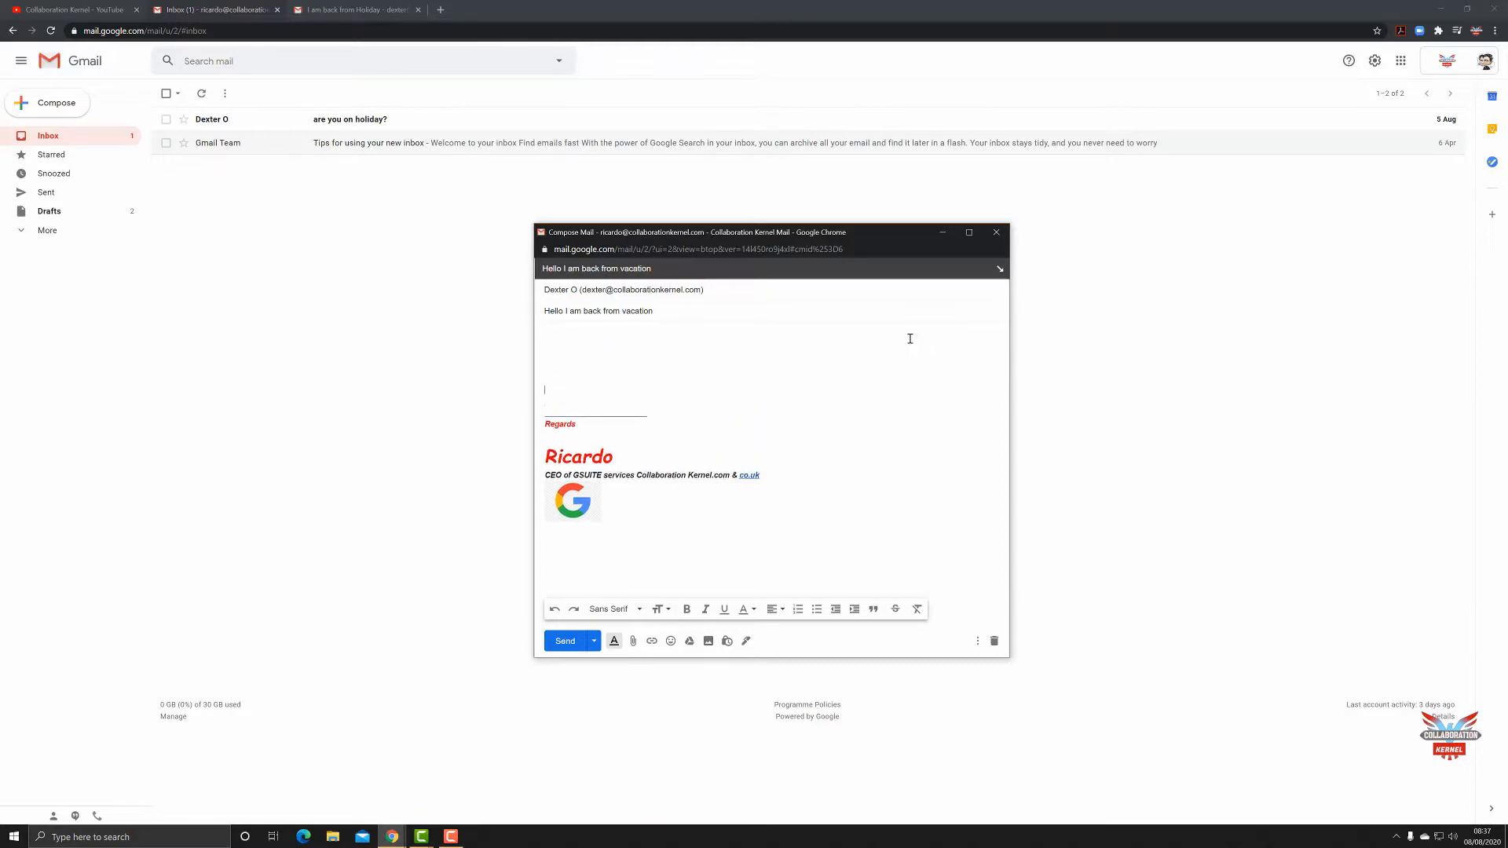
{"action": "mouse_move", "coordinate": [600, 523]}
{"action": "left_mouse_down"}
{"action": "mouse_move", "coordinate": [549, 415]}
{"action": "mouse_move", "coordinate": [532, 414]}
{"action": "left_mouse_up"}
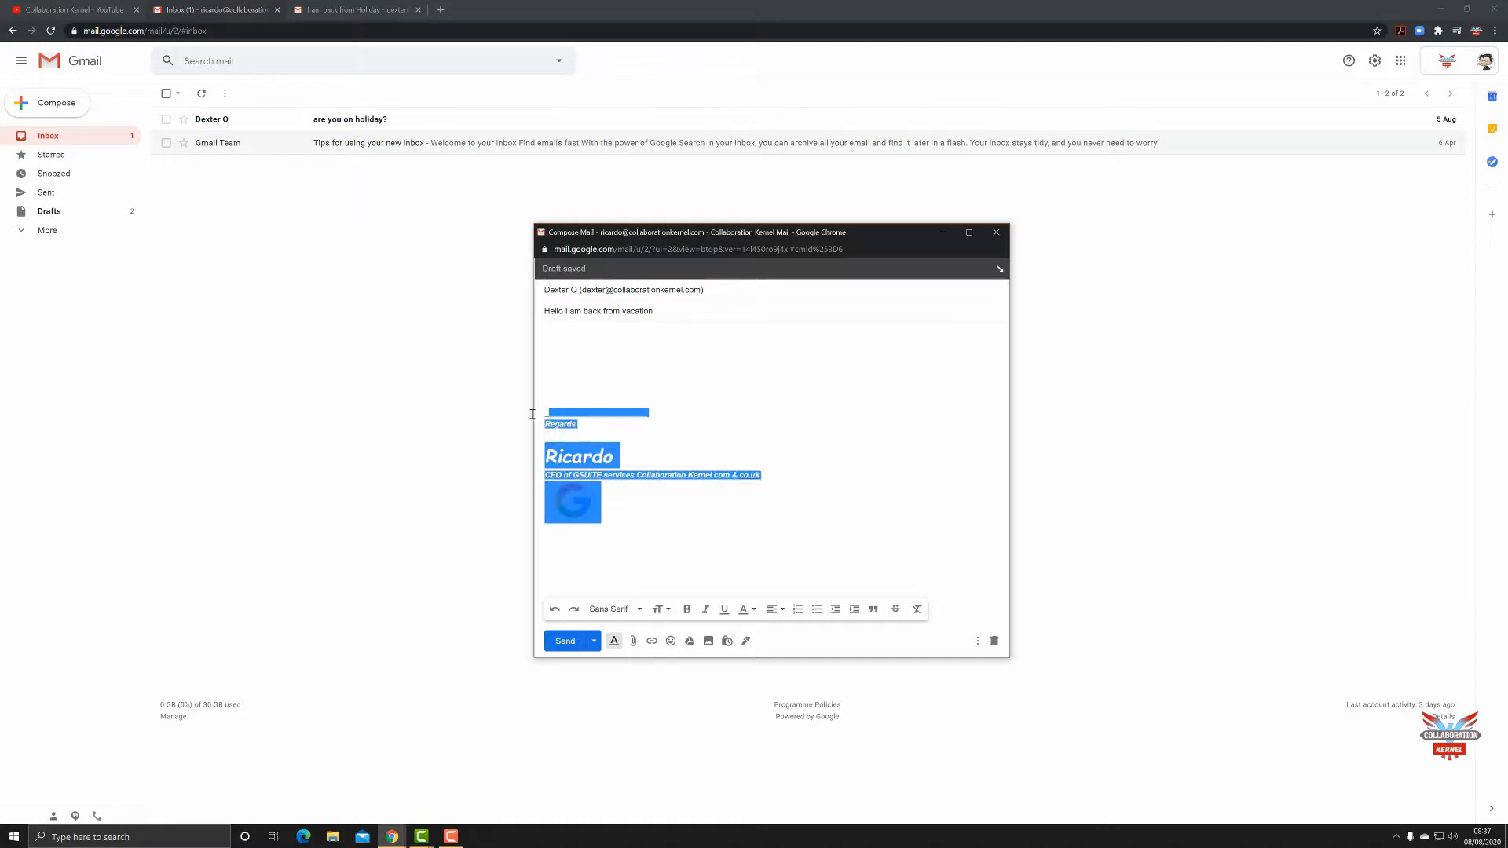
{"action": "left_click", "coordinate": [559, 343]}
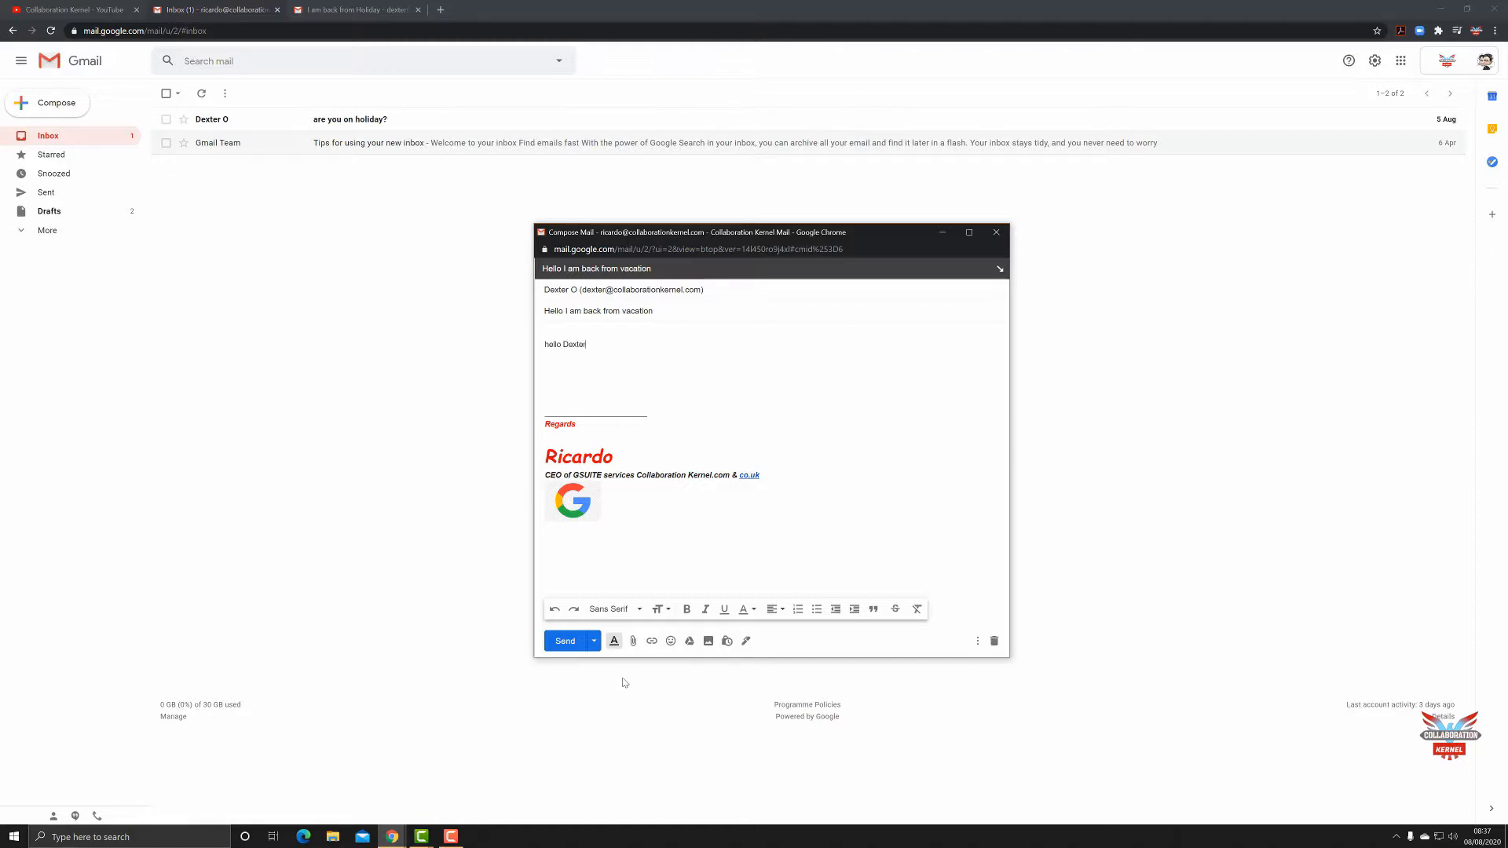
{"action": "type", "text": "m back come and See me"}
Step: Change the greeting sentence in the message body to the Serif font at Huge size
{"action": "left_click_drag", "start_coordinate": [677, 348], "coordinate": [545, 354]}
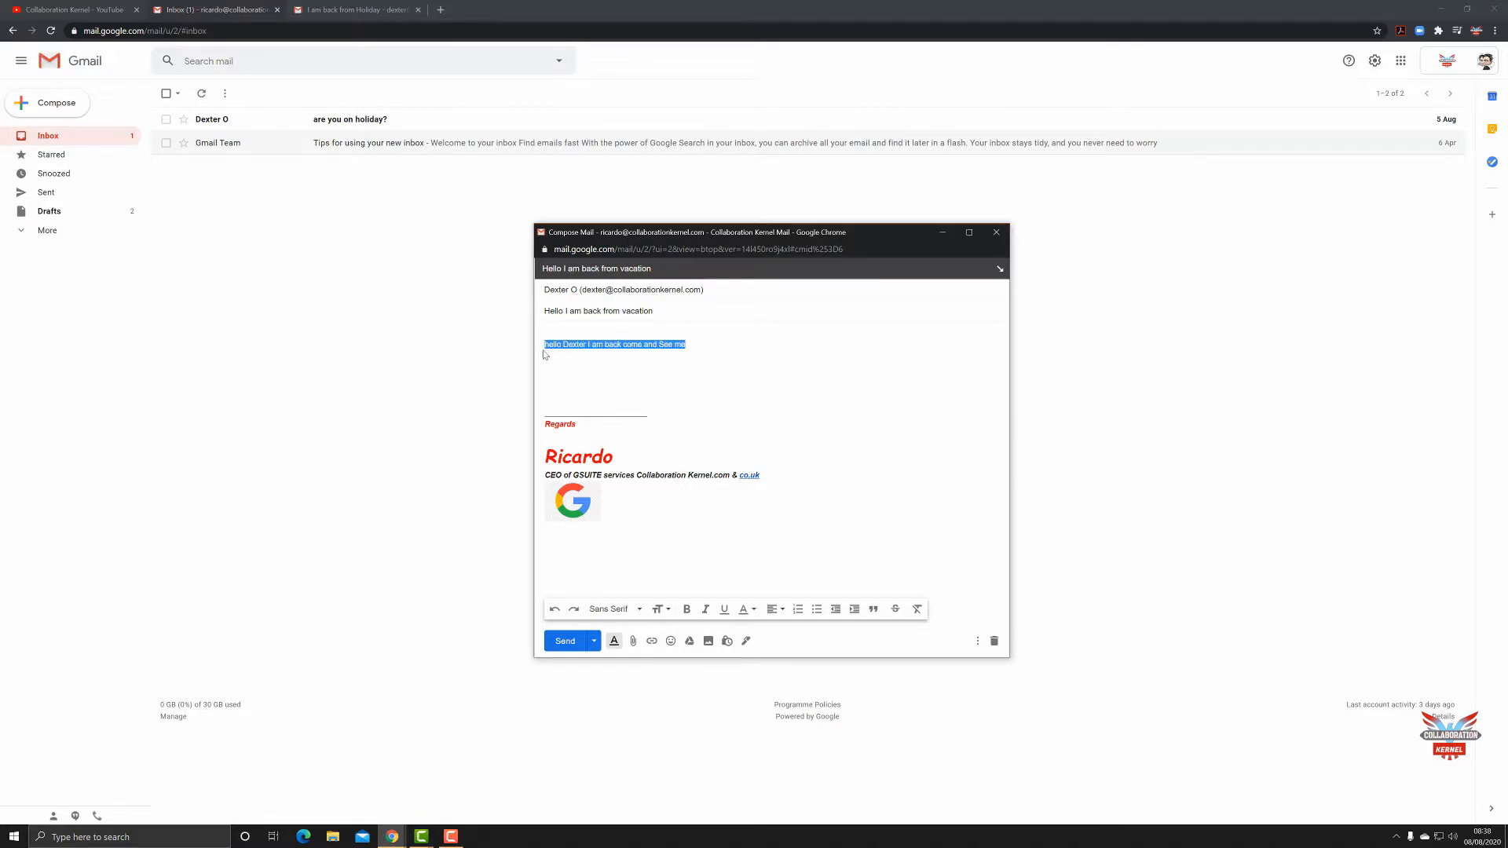
{"action": "left_click", "coordinate": [616, 614]}
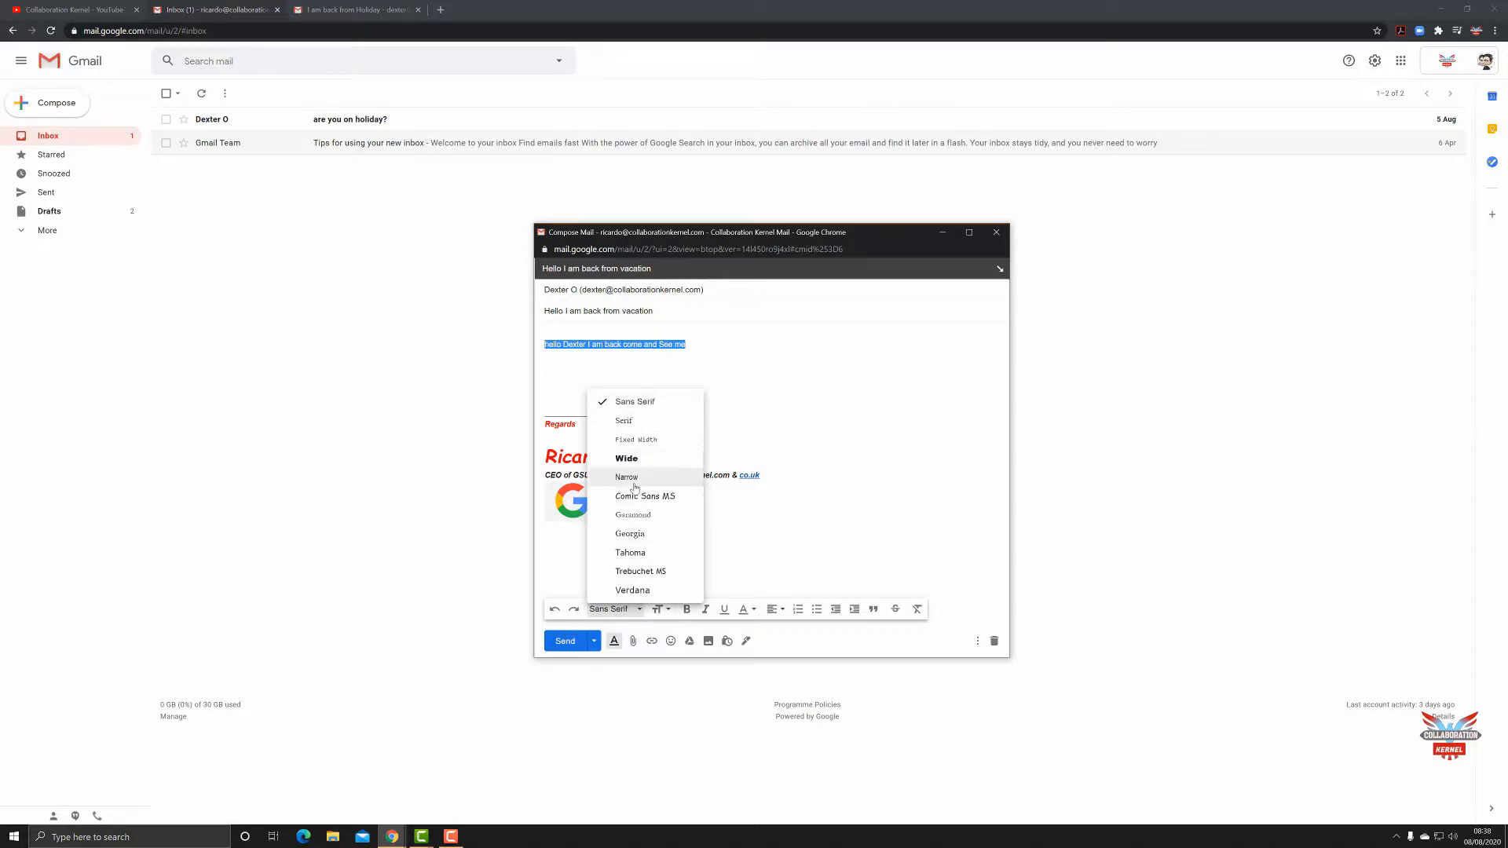
{"action": "left_click", "coordinate": [625, 421]}
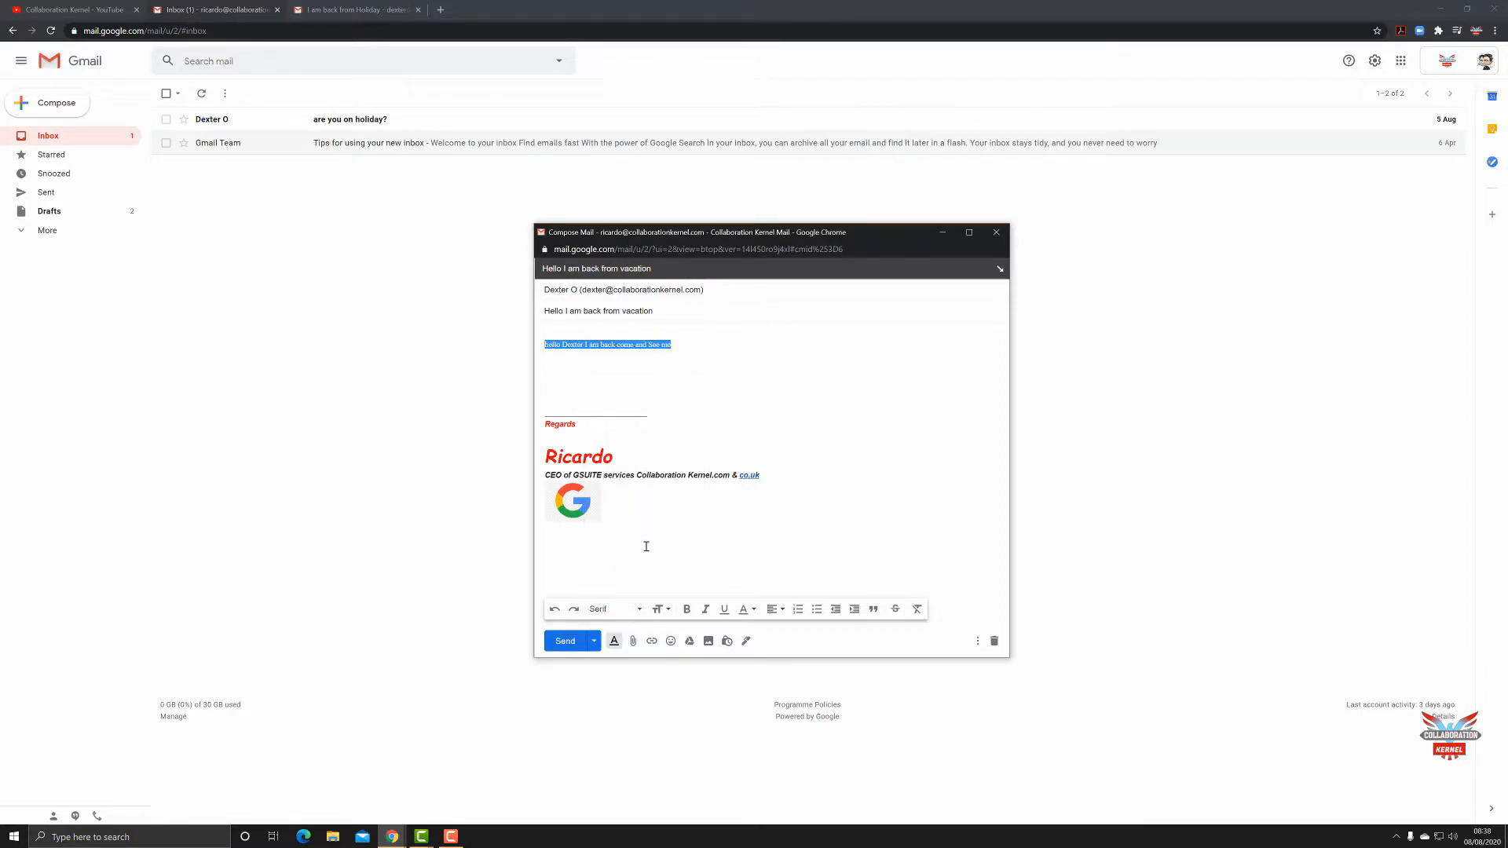
{"action": "left_click", "coordinate": [660, 611]}
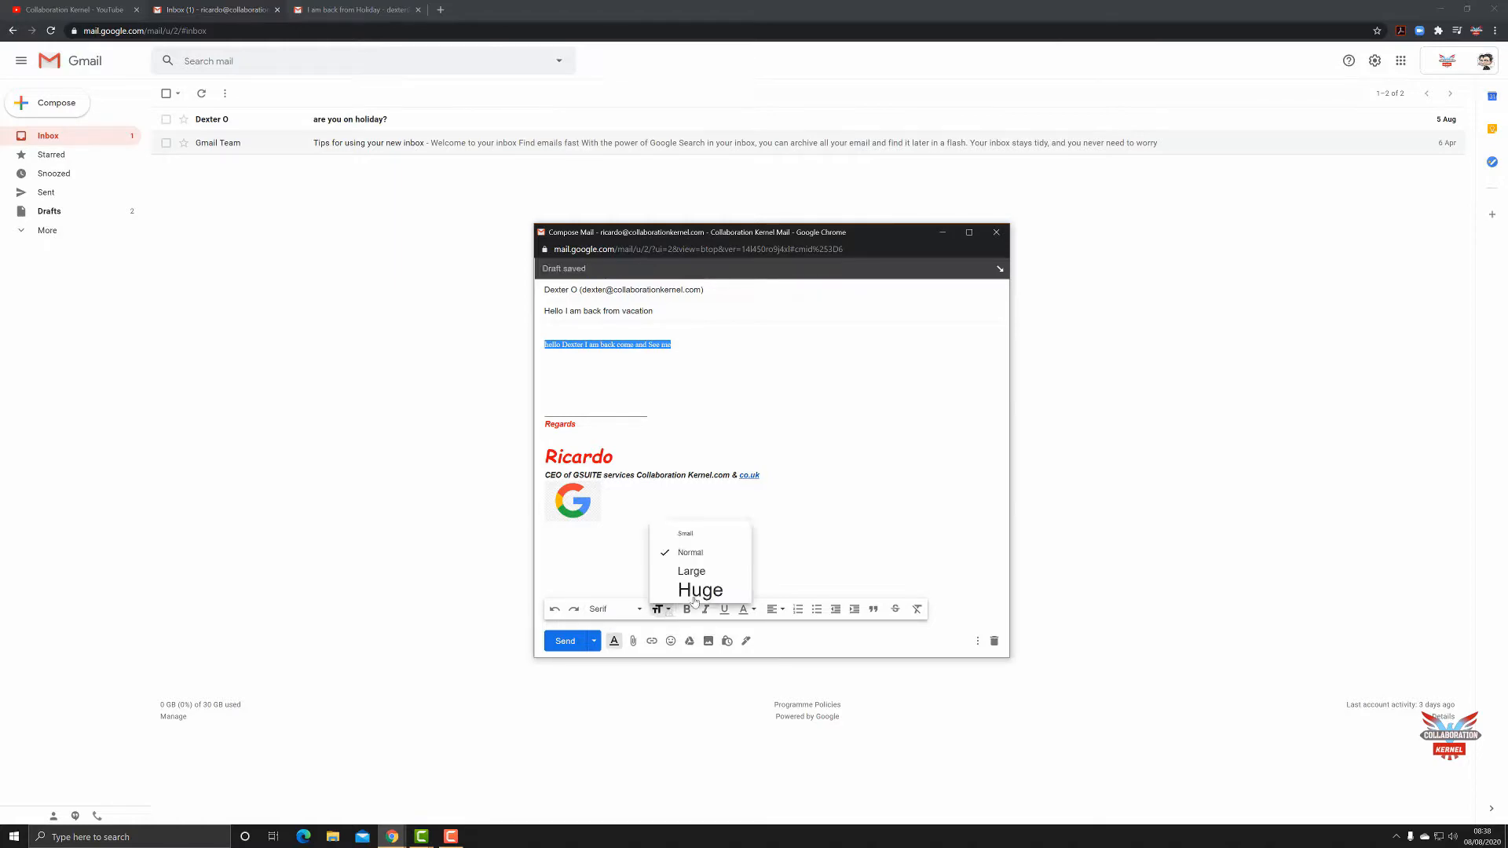
{"action": "left_click", "coordinate": [695, 600]}
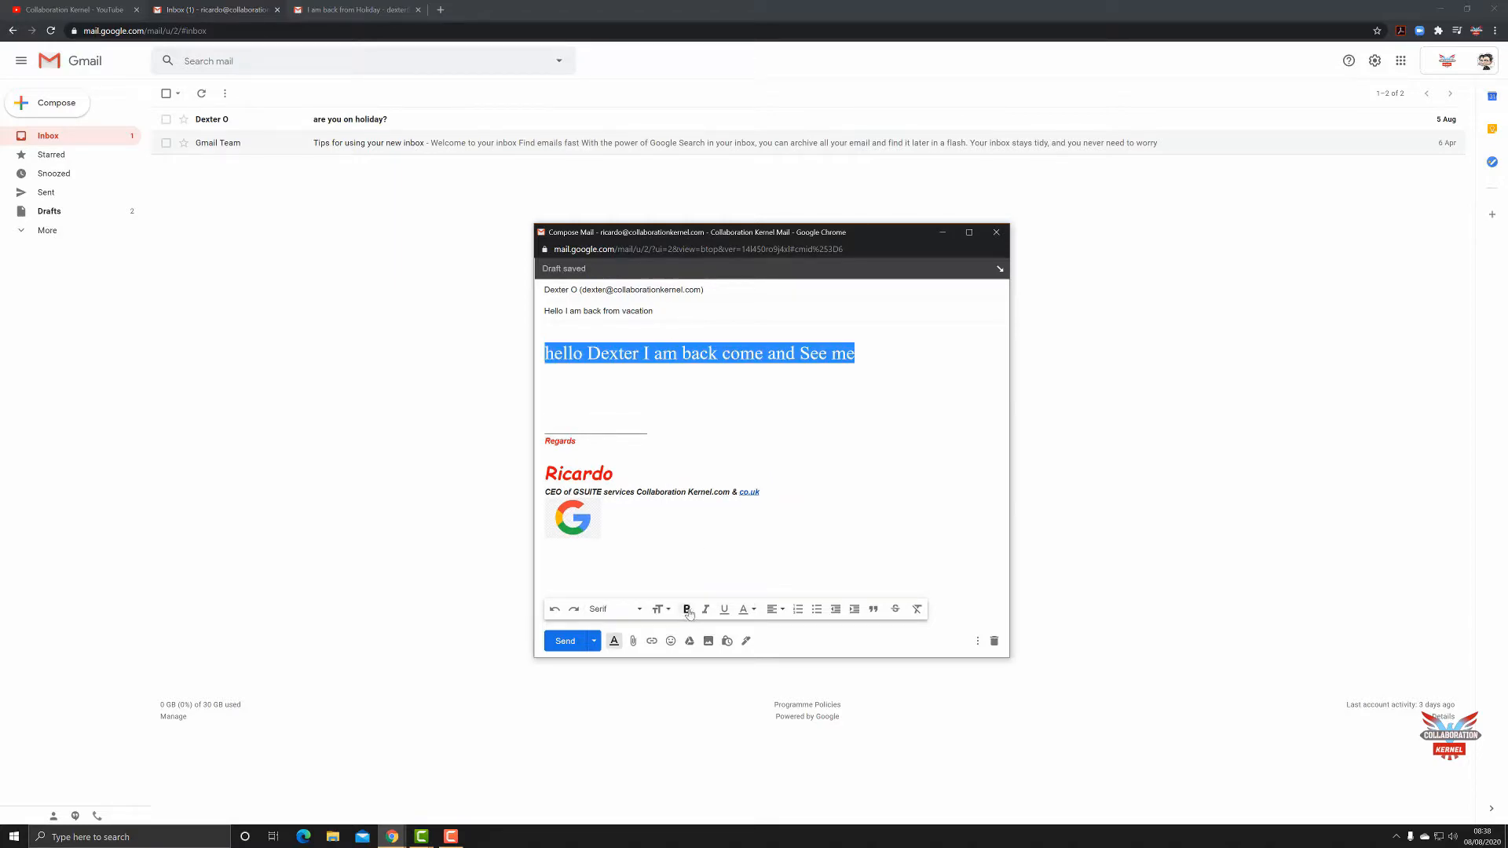
Step: Make the greeting sentence bold, italic and underlined, and colour its text red
{"action": "left_click", "coordinate": [687, 611]}
{"action": "left_click", "coordinate": [706, 611]}
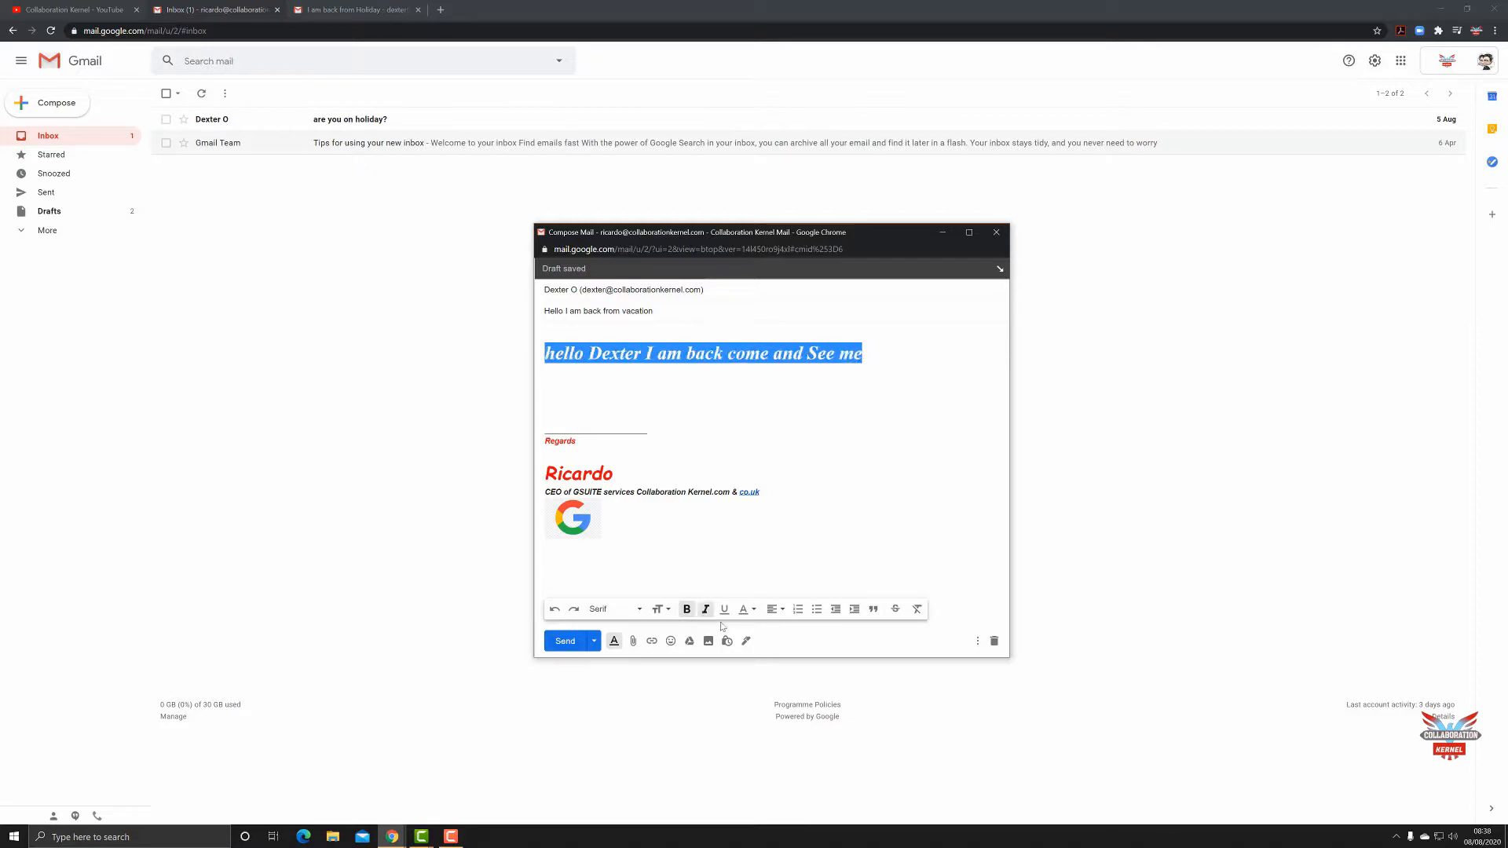
{"action": "left_click", "coordinate": [724, 610]}
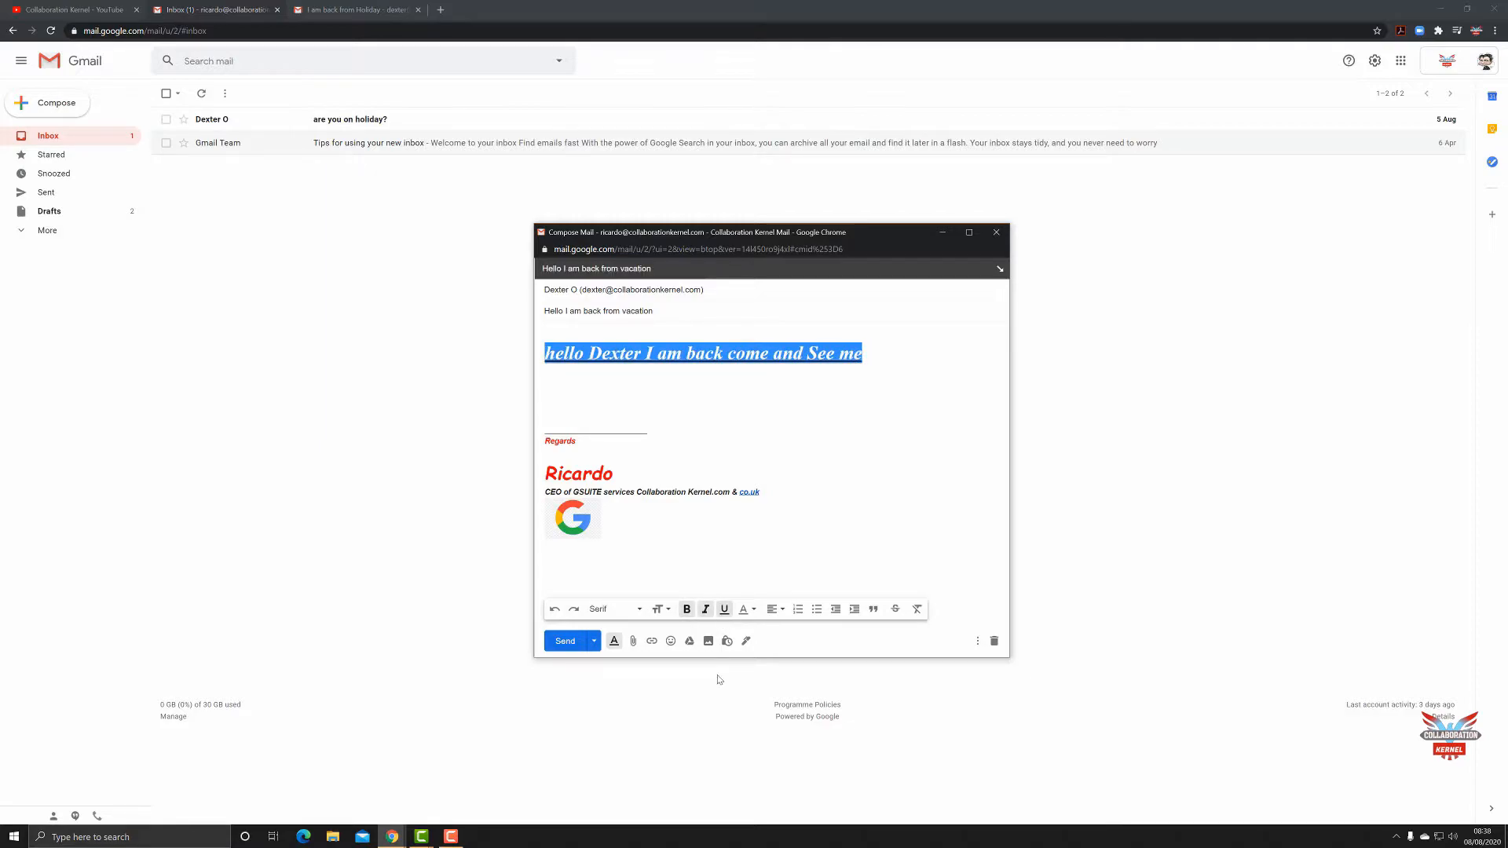
{"action": "left_click", "coordinate": [753, 613]}
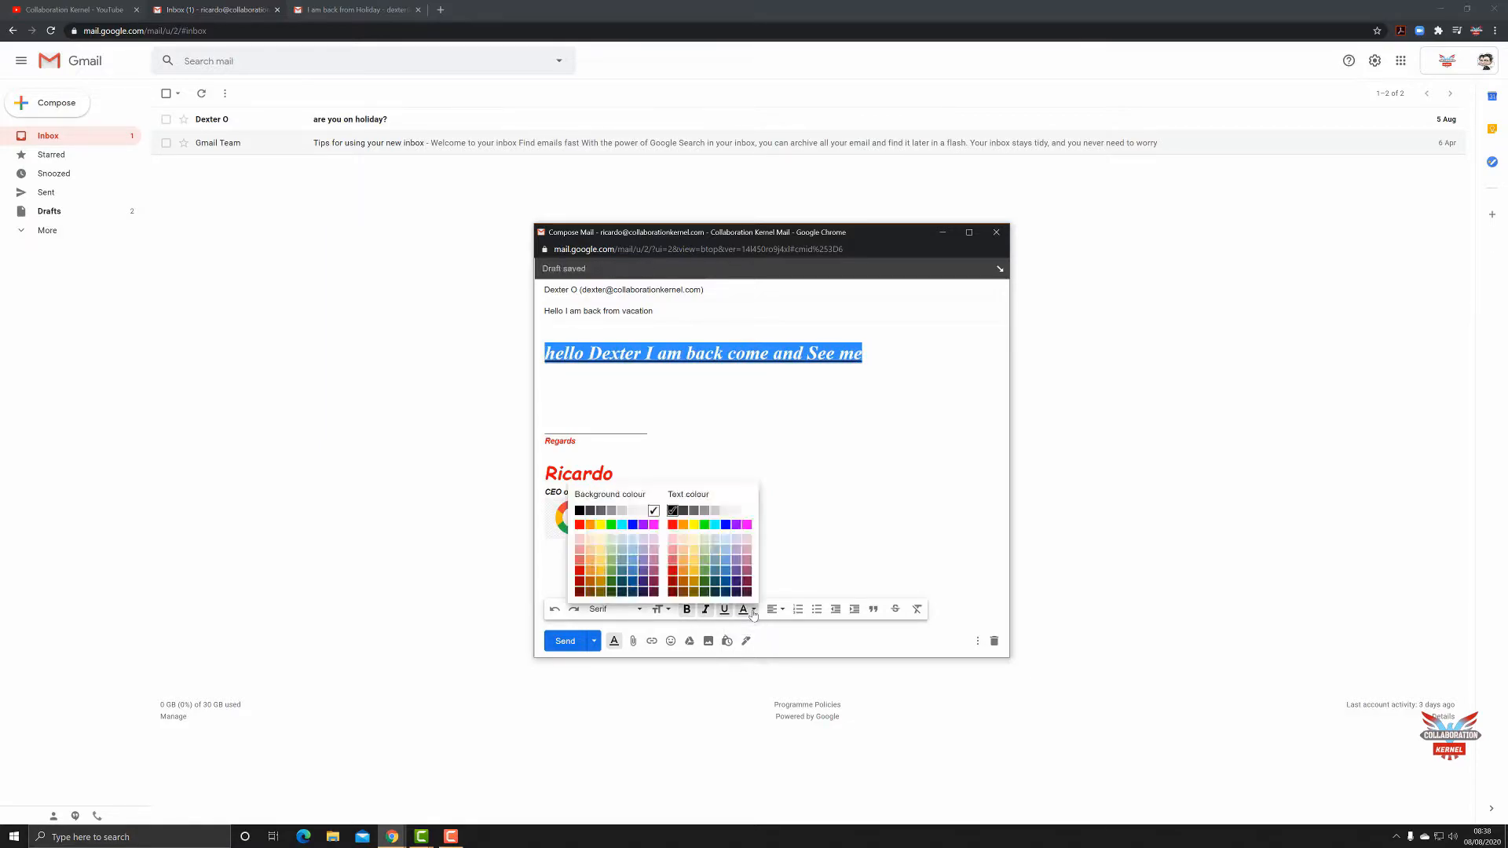
{"action": "left_click", "coordinate": [673, 525]}
{"action": "left_click", "coordinate": [826, 519]}
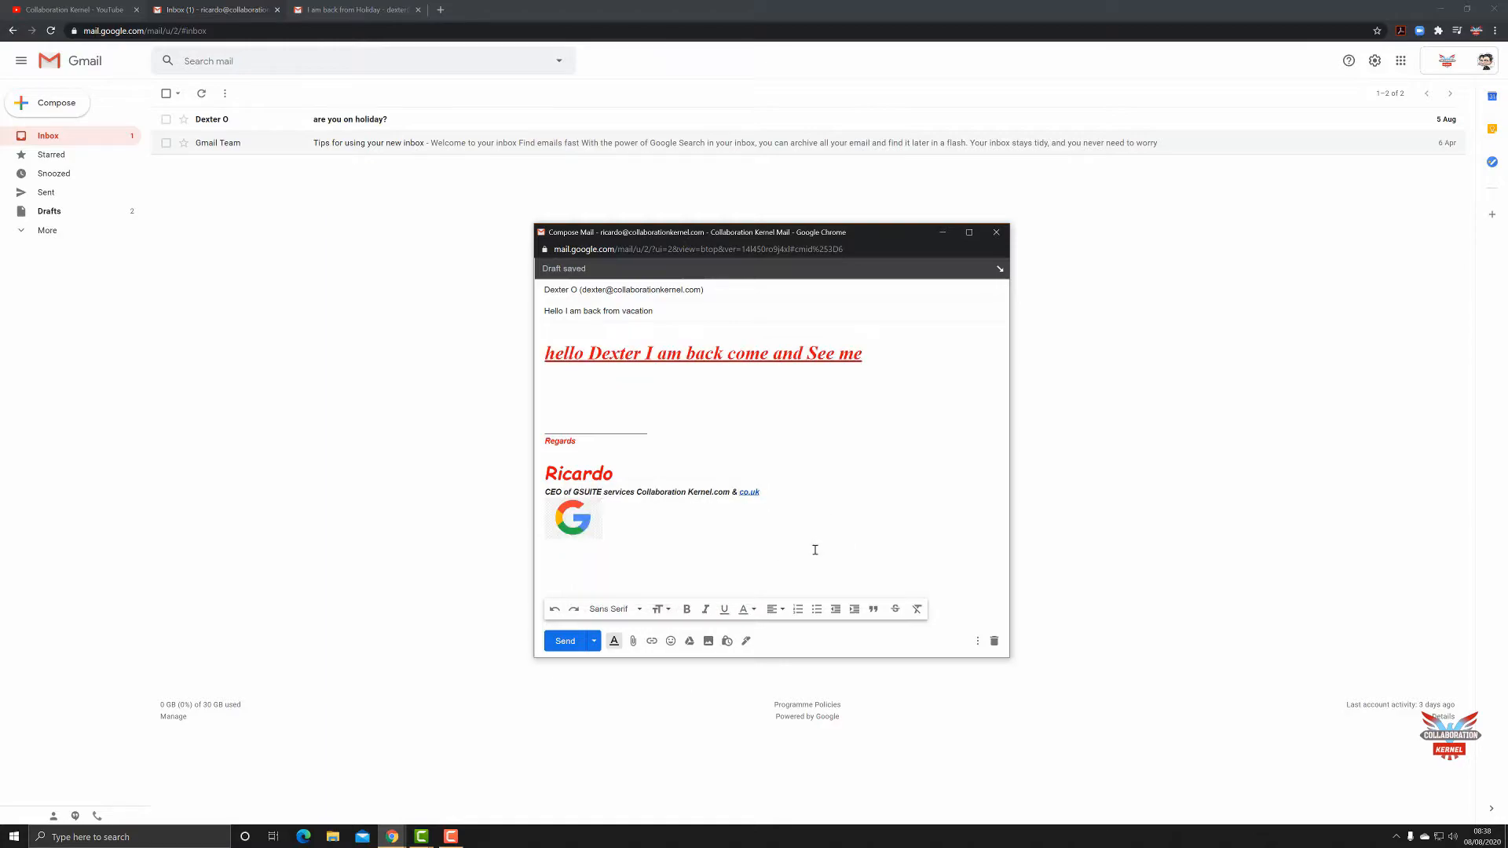
Step: Change the text colour of "come and See me" in the message body to dark purple
{"action": "left_click_drag", "start_coordinate": [873, 353], "coordinate": [729, 355]}
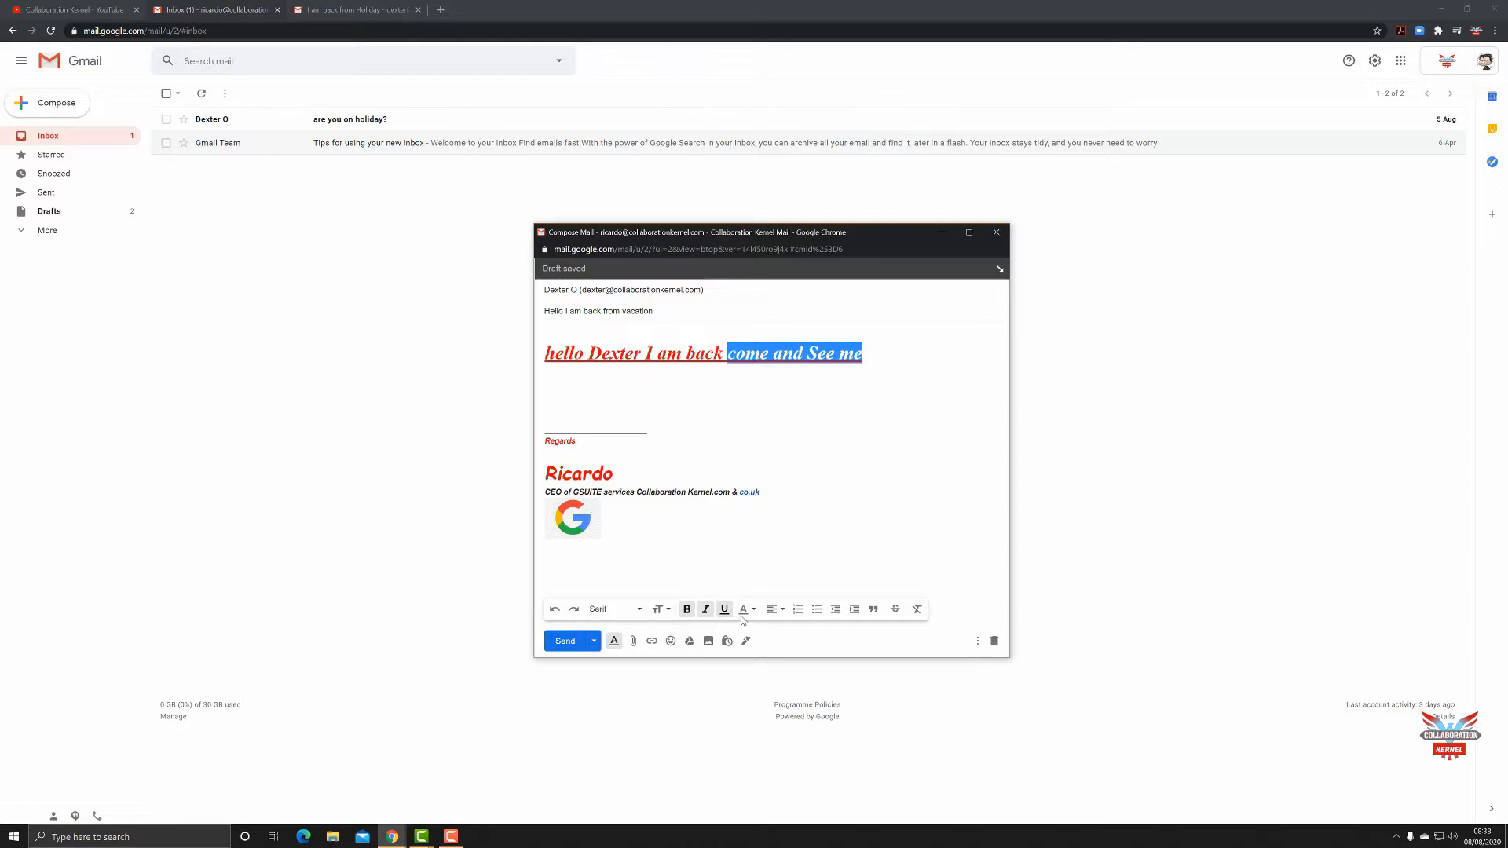
{"action": "left_click", "coordinate": [744, 610]}
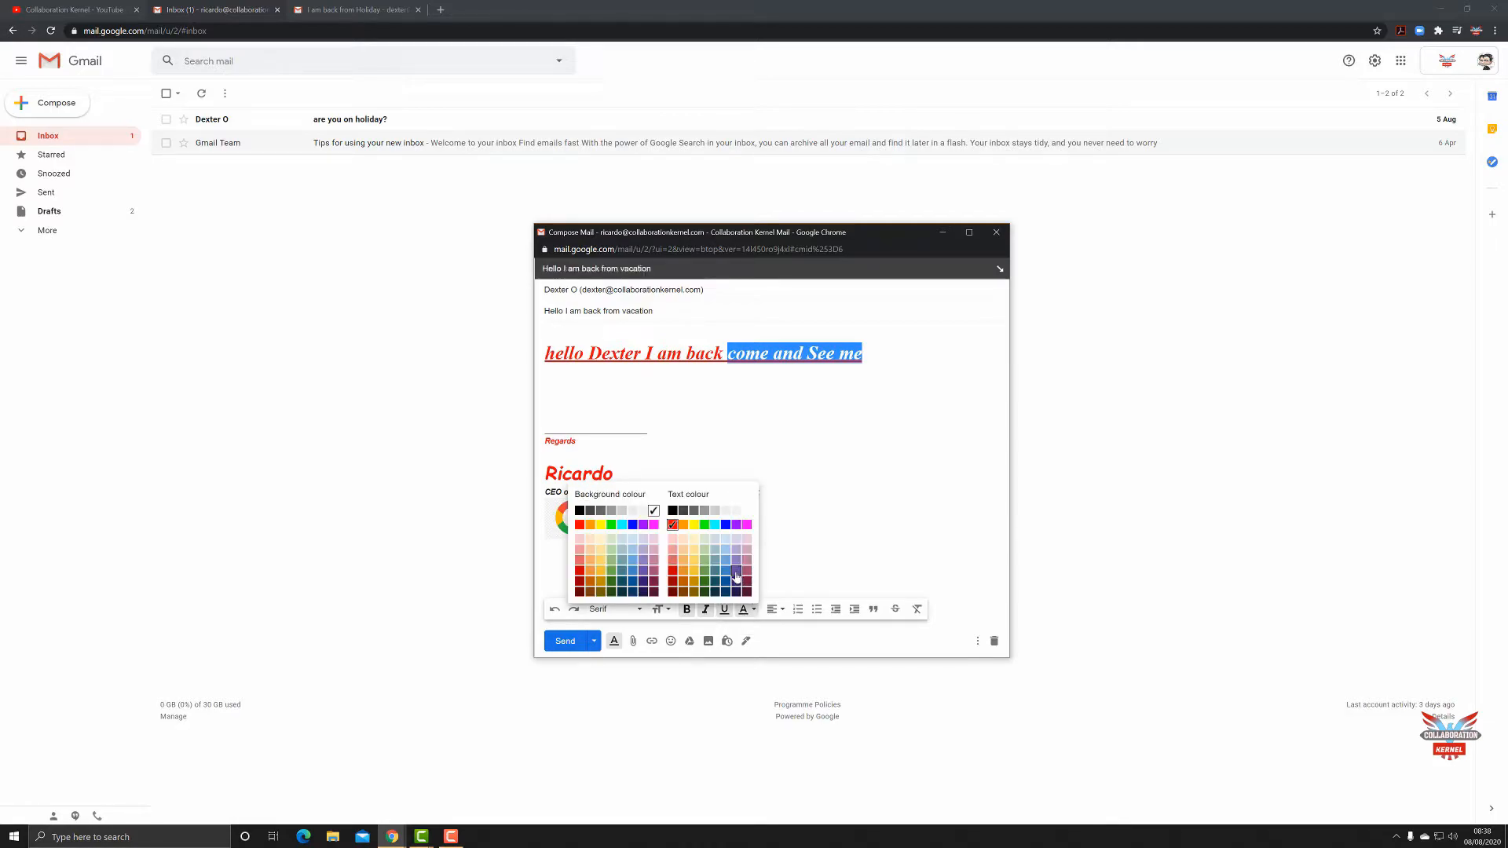
{"action": "left_click", "coordinate": [736, 577]}
{"action": "left_click", "coordinate": [834, 542]}
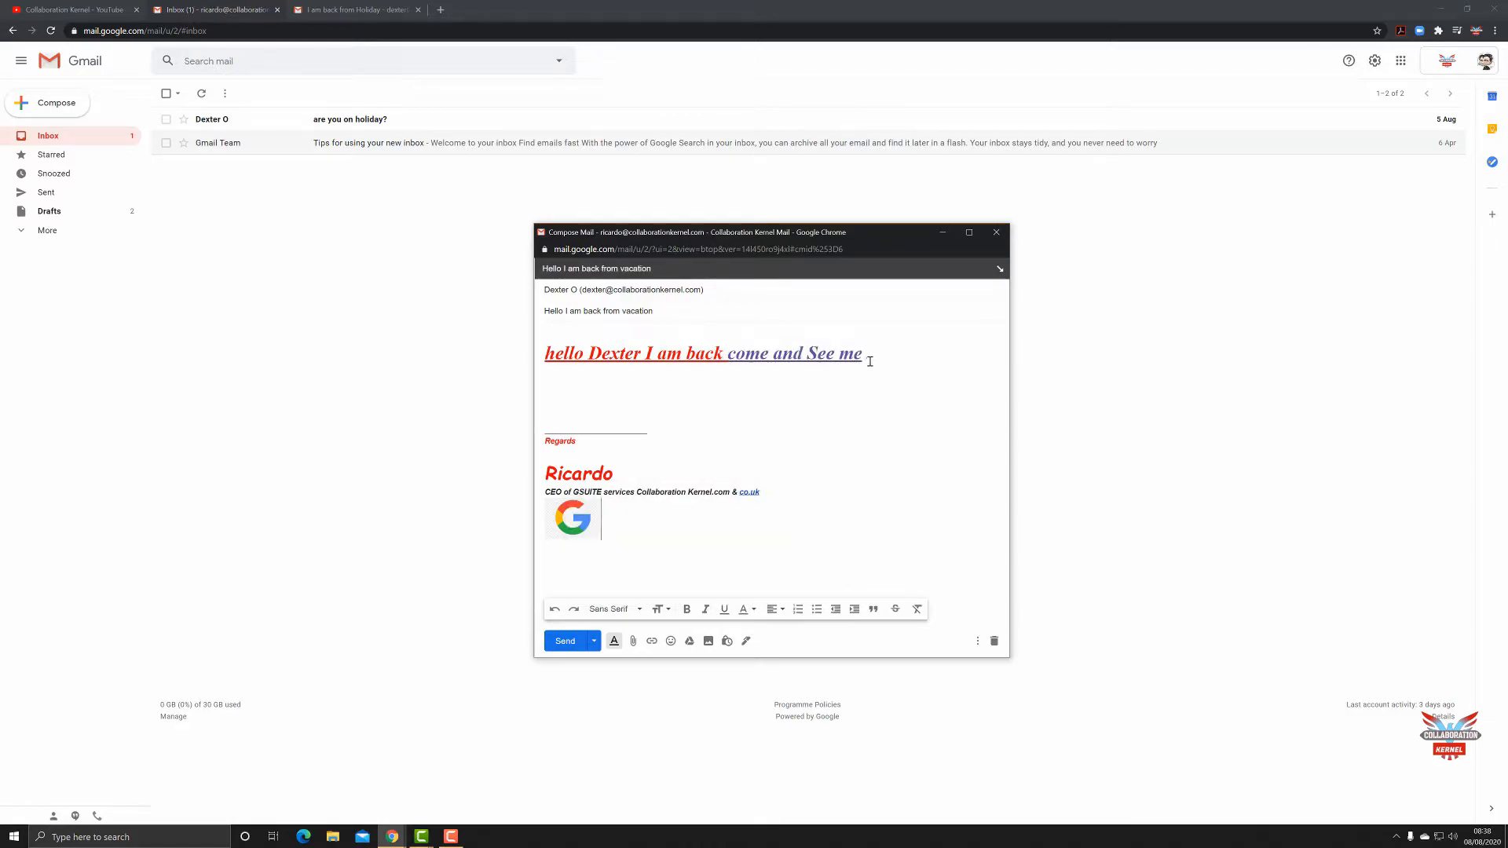
{"action": "left_click_drag", "start_coordinate": [865, 359], "coordinate": [544, 358]}
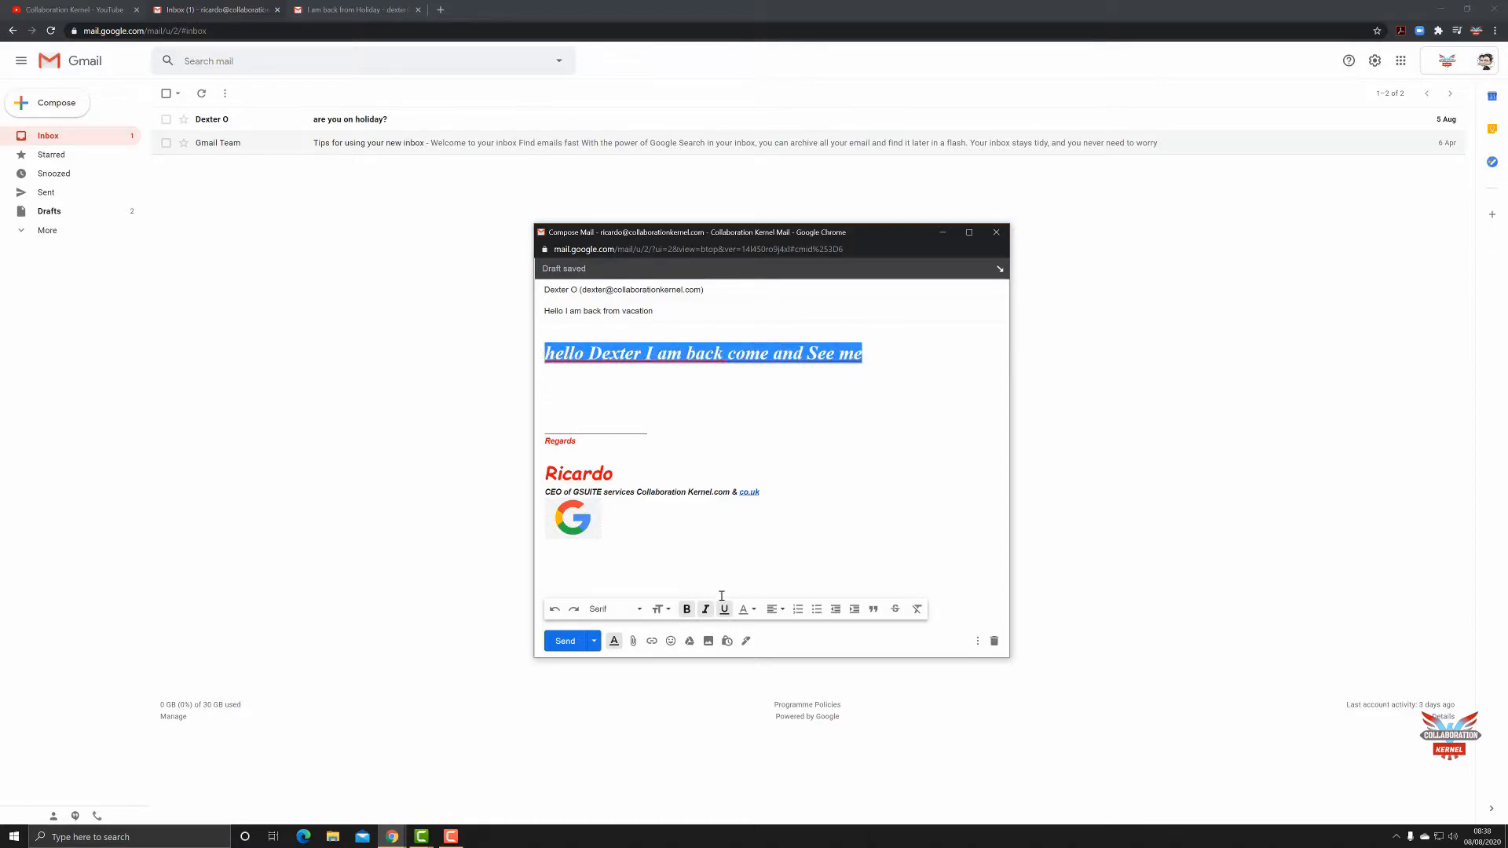
{"action": "left_click", "coordinate": [835, 488]}
Step: Highlight the recipient's first name in the greeting sentence with a yellow background colour
{"action": "left_click_drag", "start_coordinate": [653, 349], "coordinate": [583, 355]}
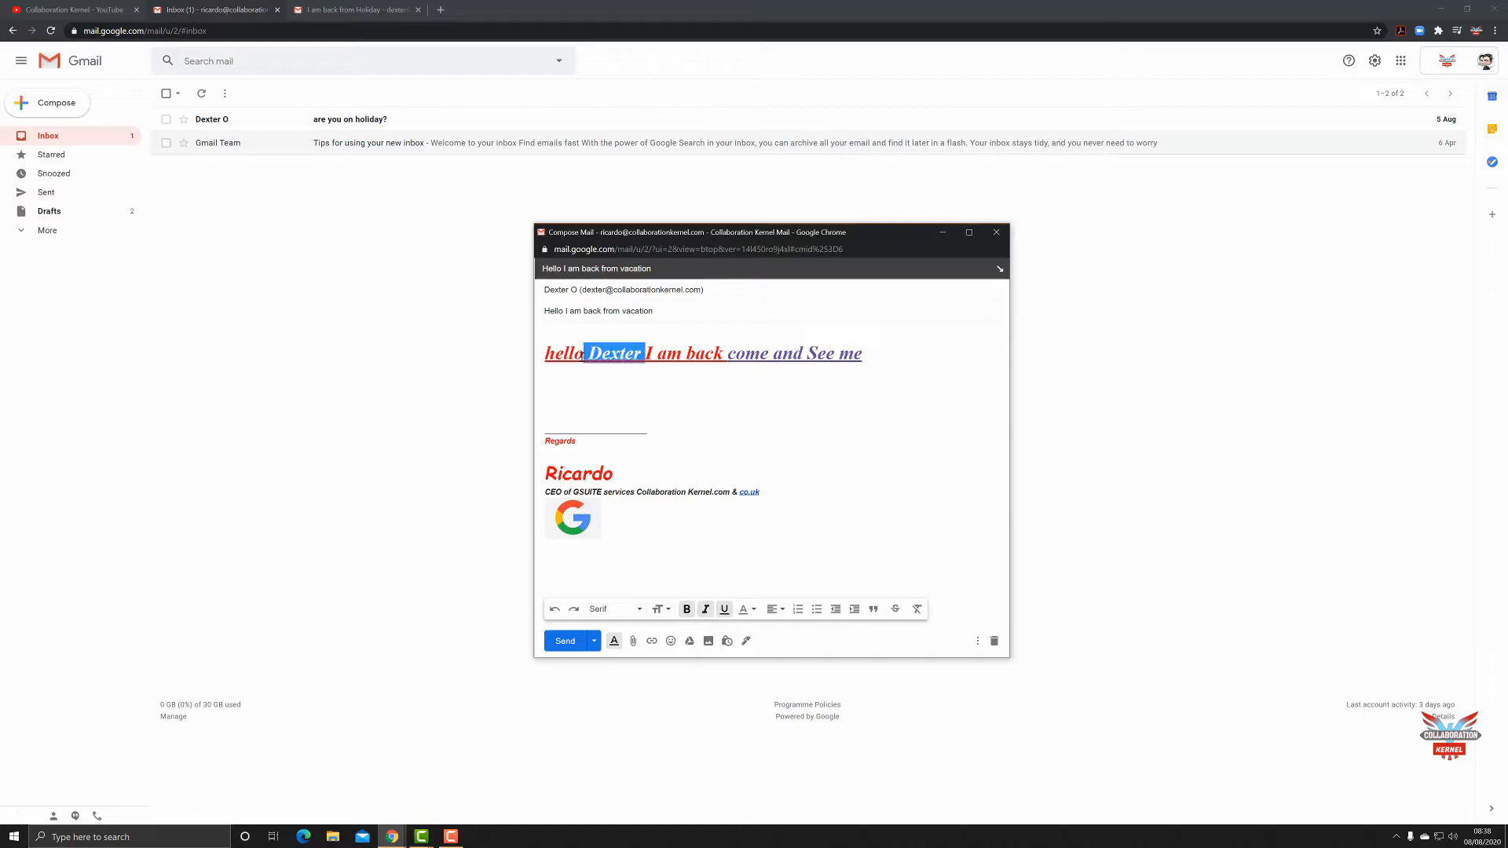
{"action": "left_click", "coordinate": [746, 609]}
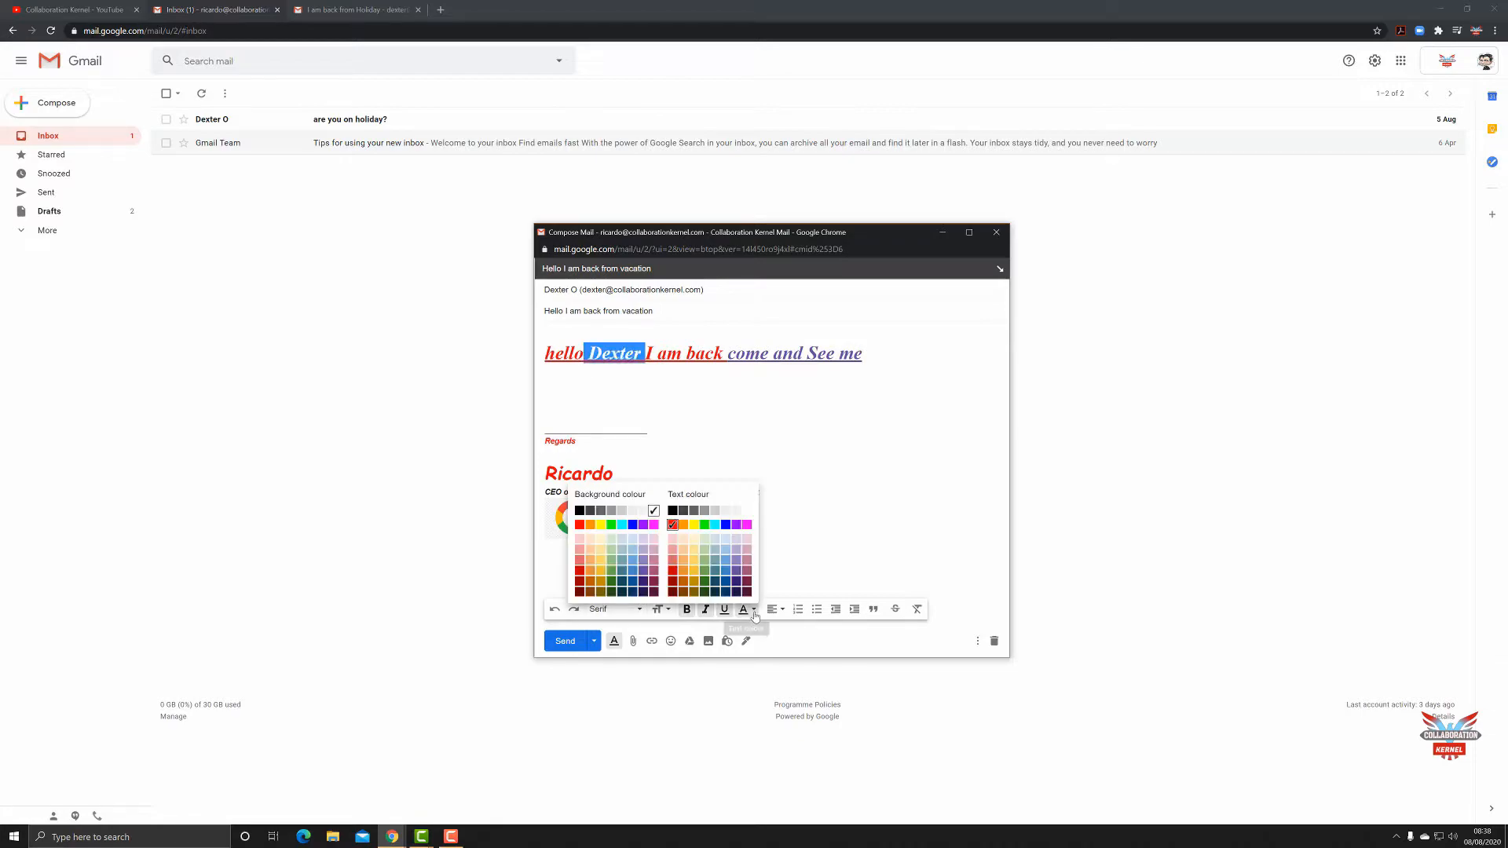
{"action": "left_click", "coordinate": [600, 524]}
{"action": "left_click", "coordinate": [793, 440]}
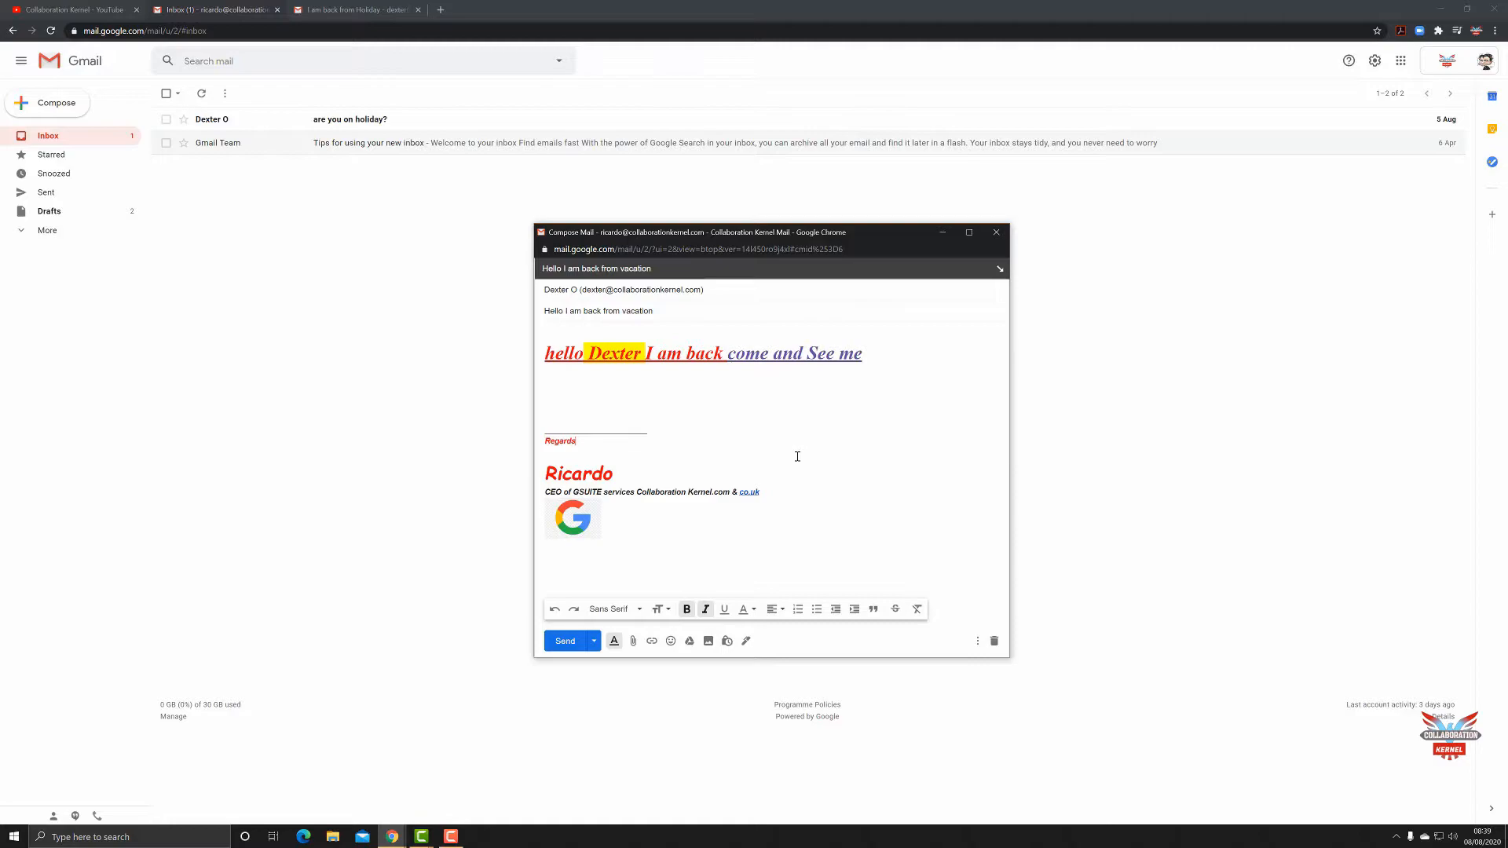
Step: Centre the "Regards" line of the signature in the message body
{"action": "left_click", "coordinate": [778, 615]}
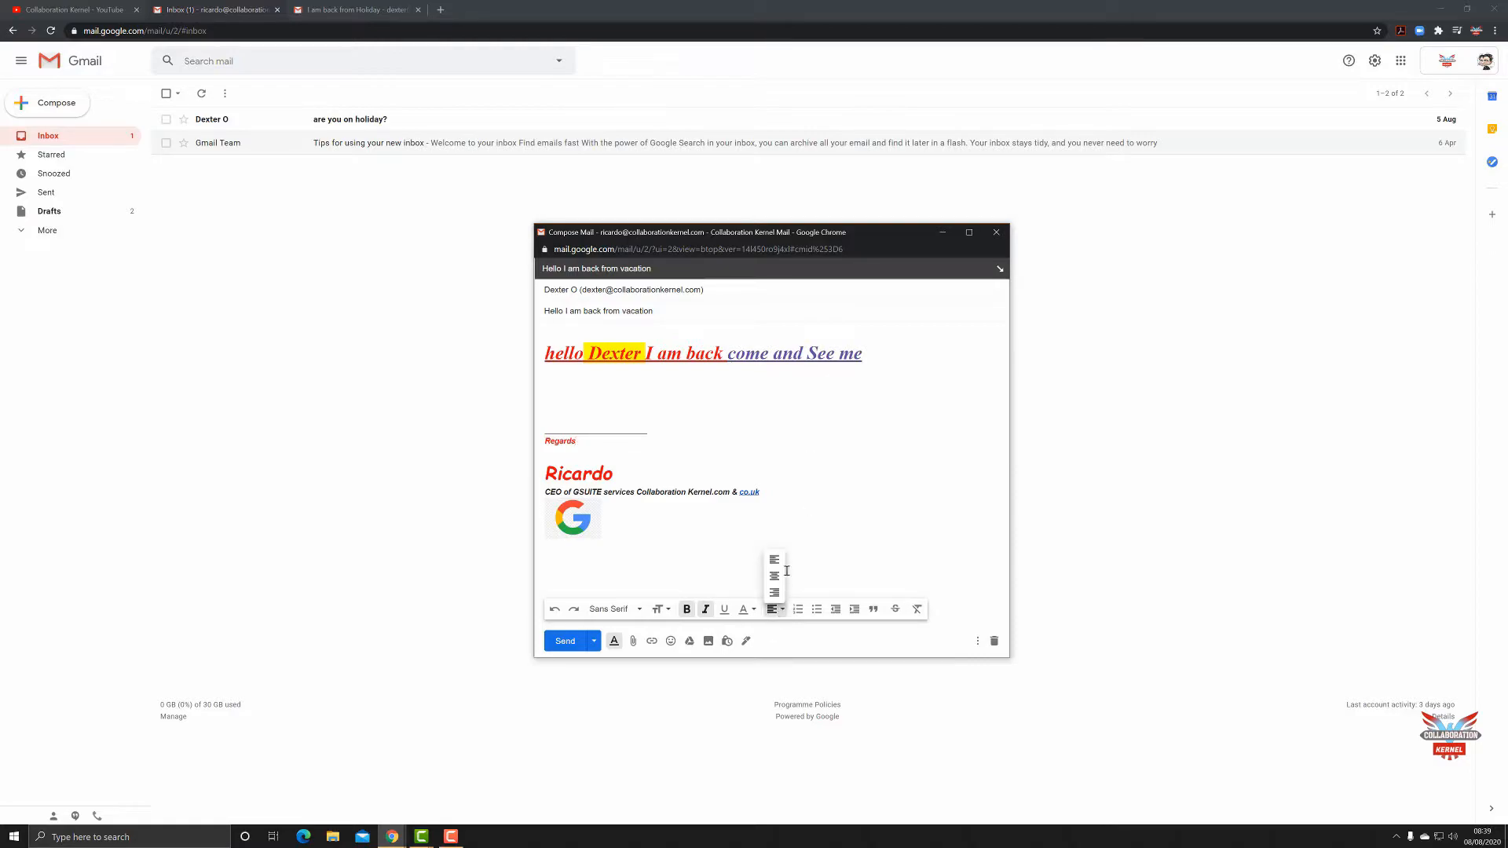
{"action": "left_click", "coordinate": [778, 577]}
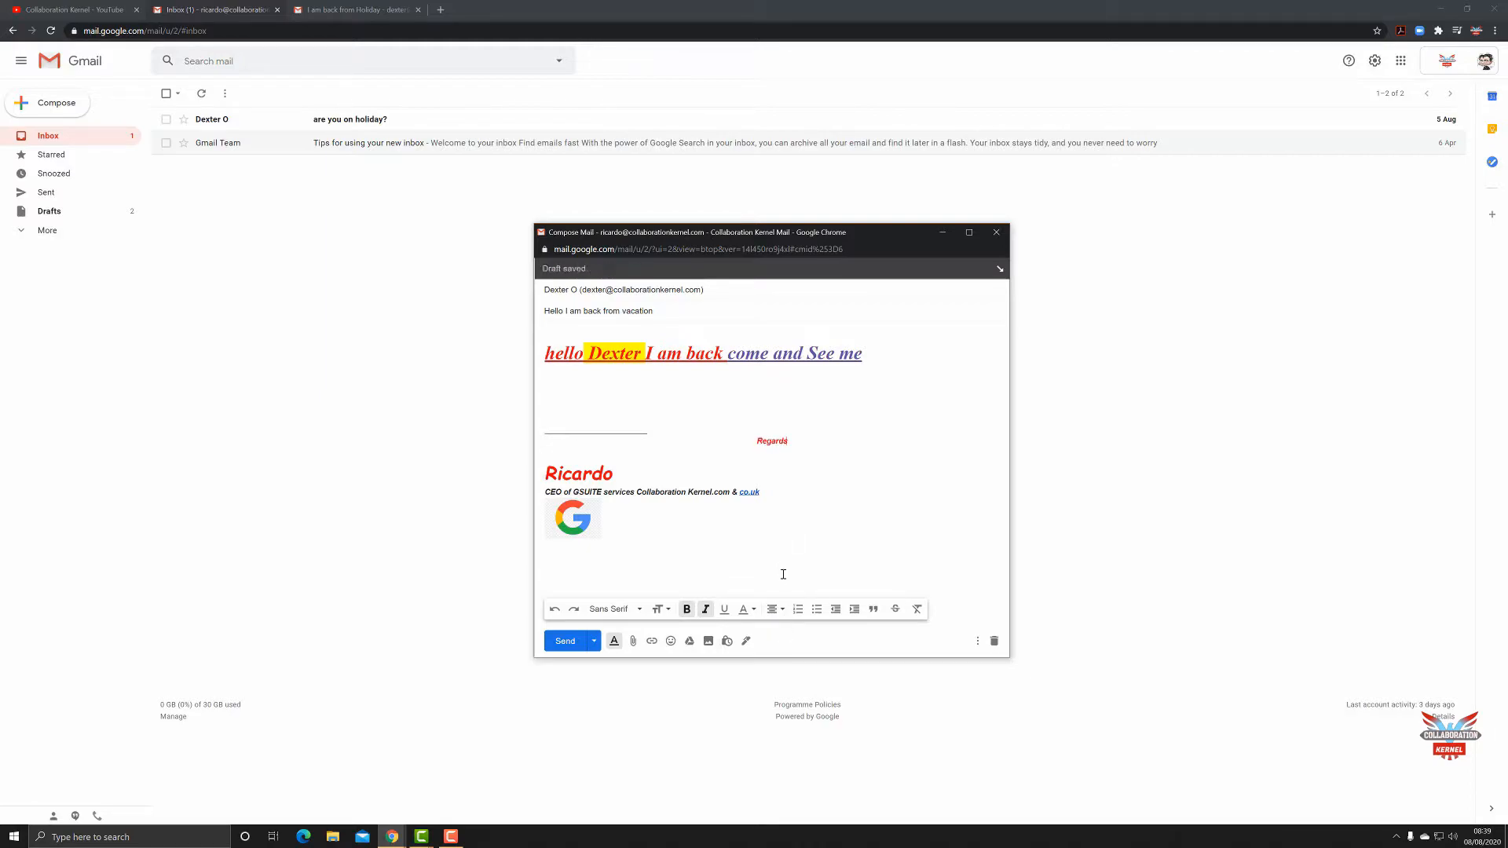
Step: Try centre and right alignment on the greeting sentence, and return it to left alignment
{"action": "left_click_drag", "start_coordinate": [867, 353], "coordinate": [531, 355]}
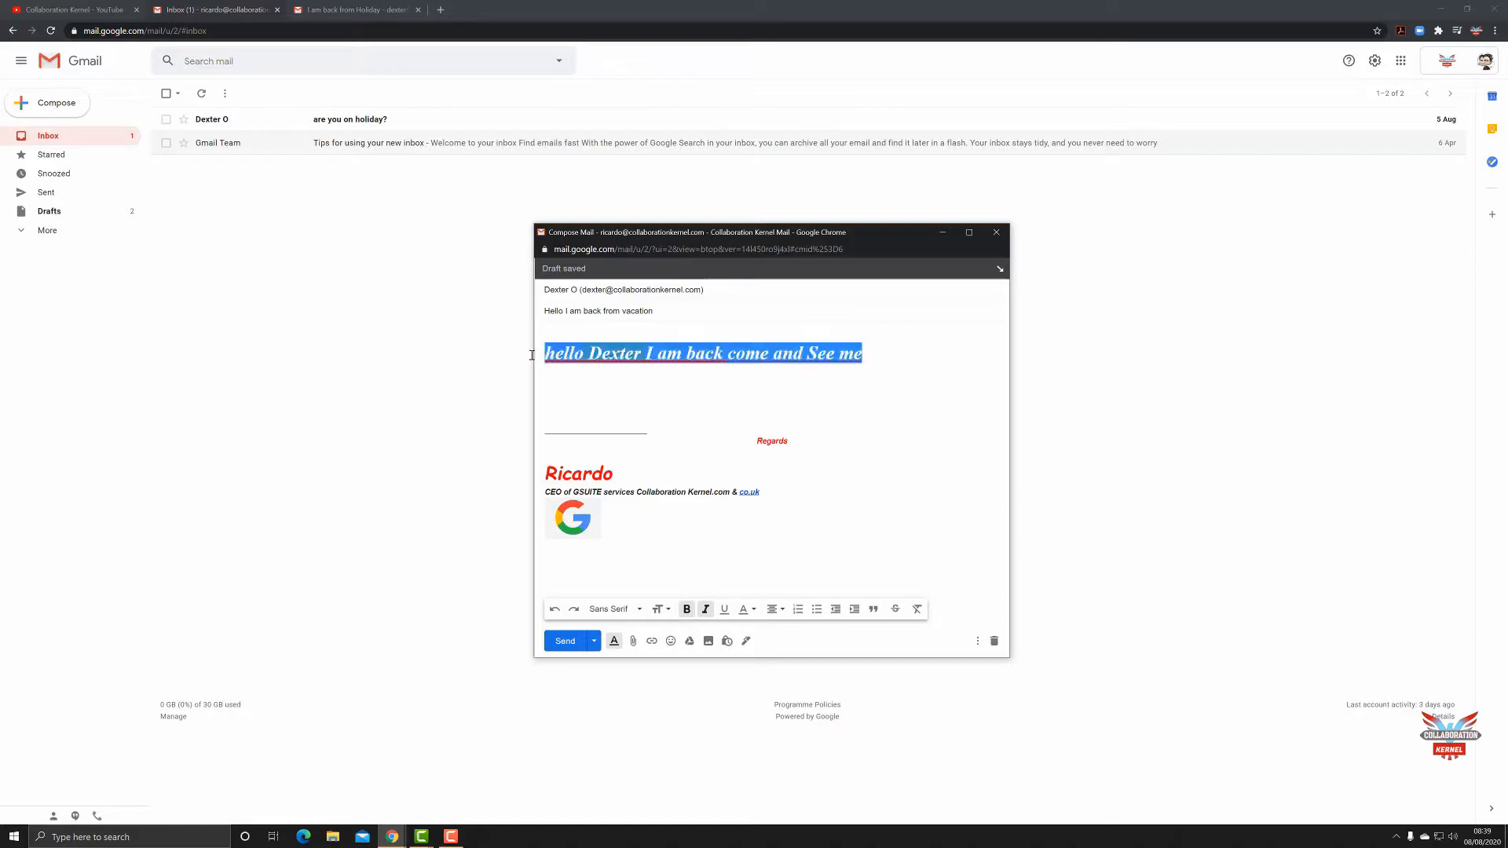
{"action": "left_click", "coordinate": [781, 614]}
{"action": "left_click", "coordinate": [774, 576]}
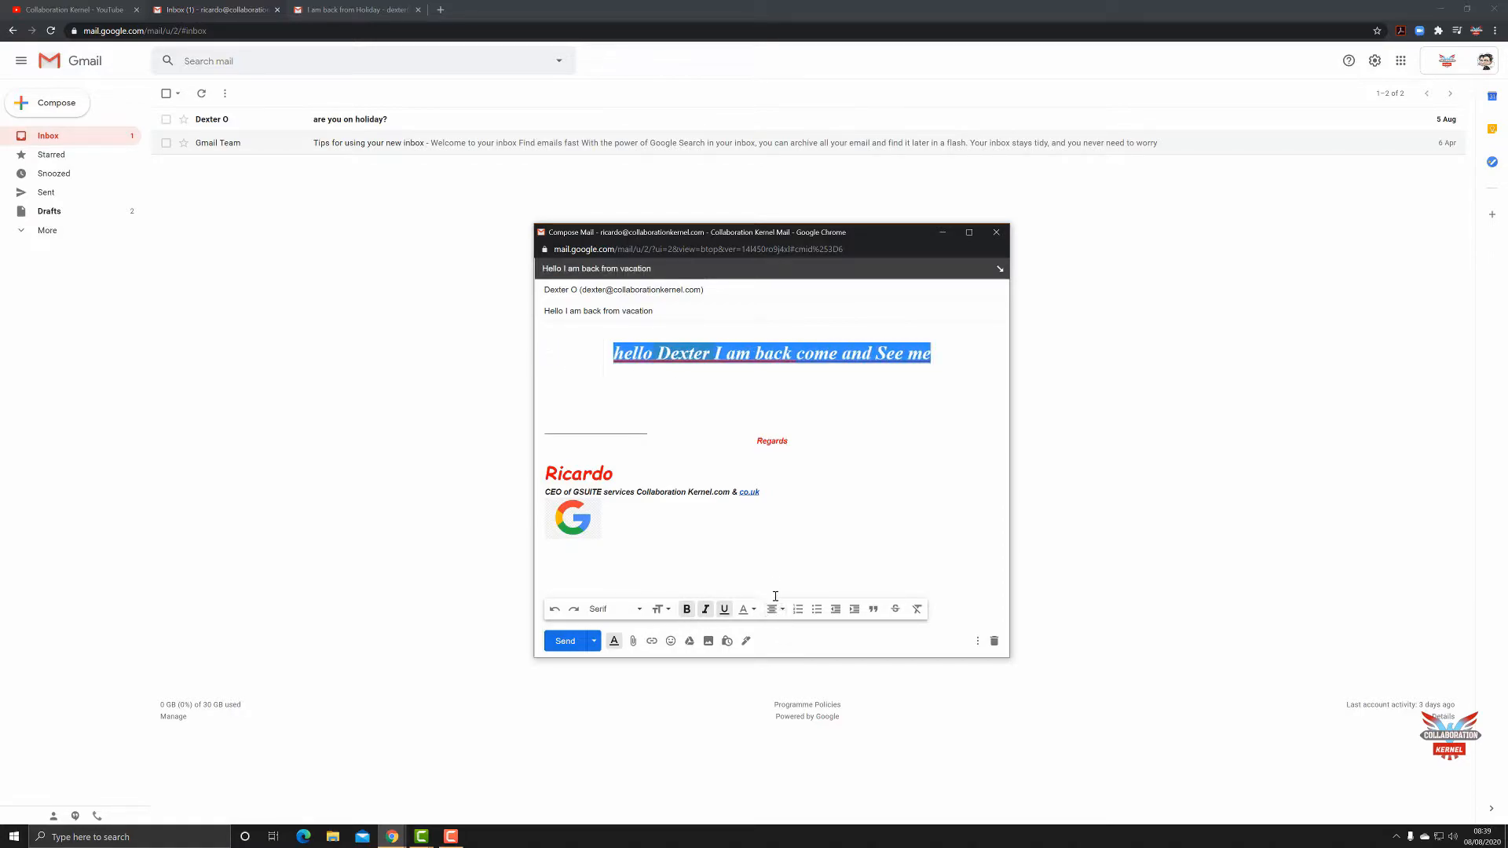
{"action": "left_click", "coordinate": [775, 612]}
{"action": "left_click", "coordinate": [775, 594]}
{"action": "left_click", "coordinate": [776, 611]}
{"action": "left_click", "coordinate": [774, 559]}
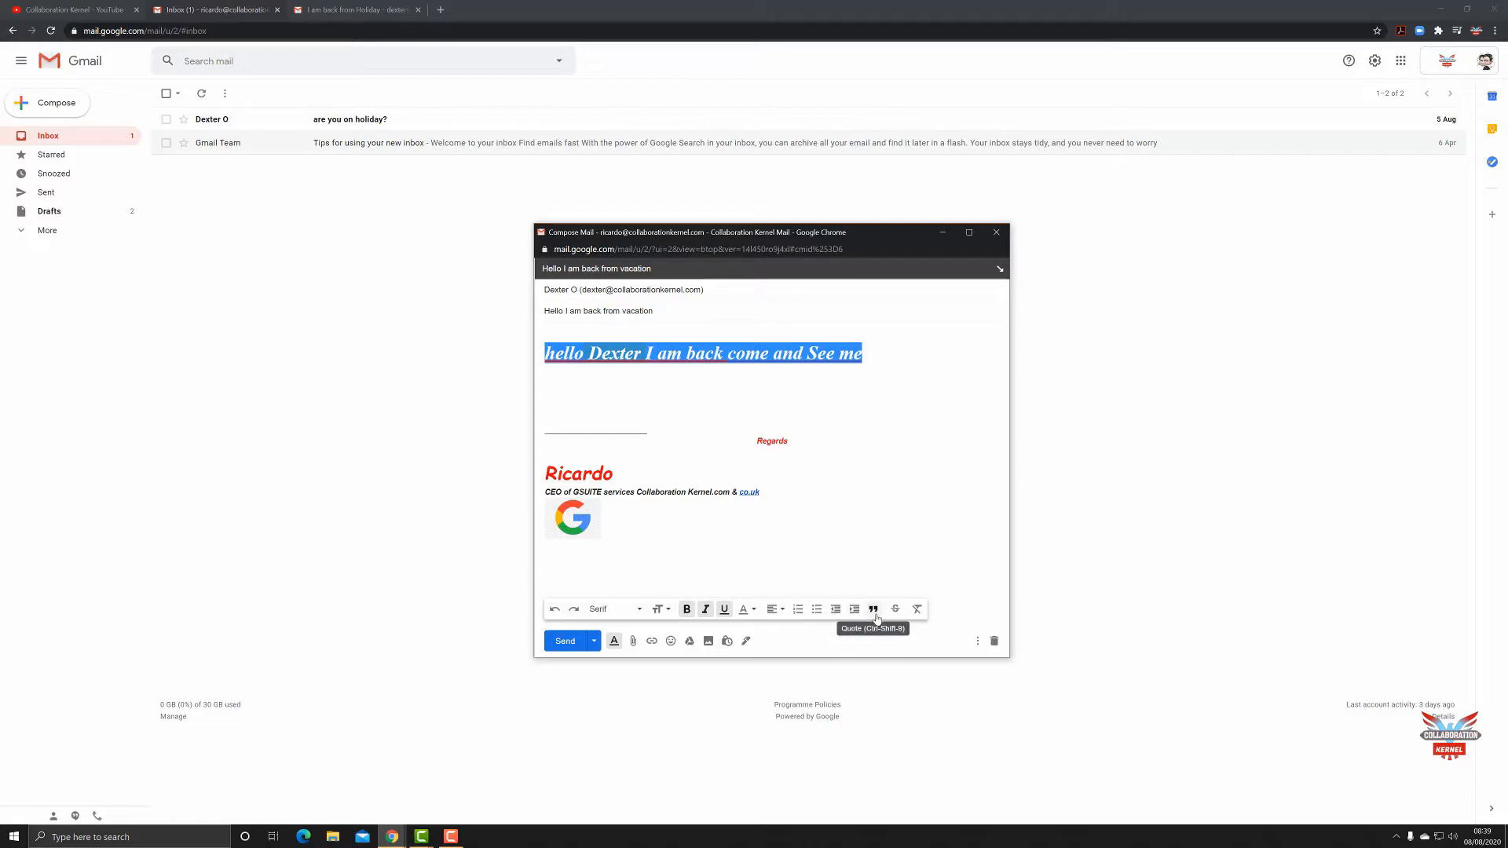
Step: Apply strikethrough to the word "and" in the greeting sentence of the message body
{"action": "left_click", "coordinate": [861, 353]}
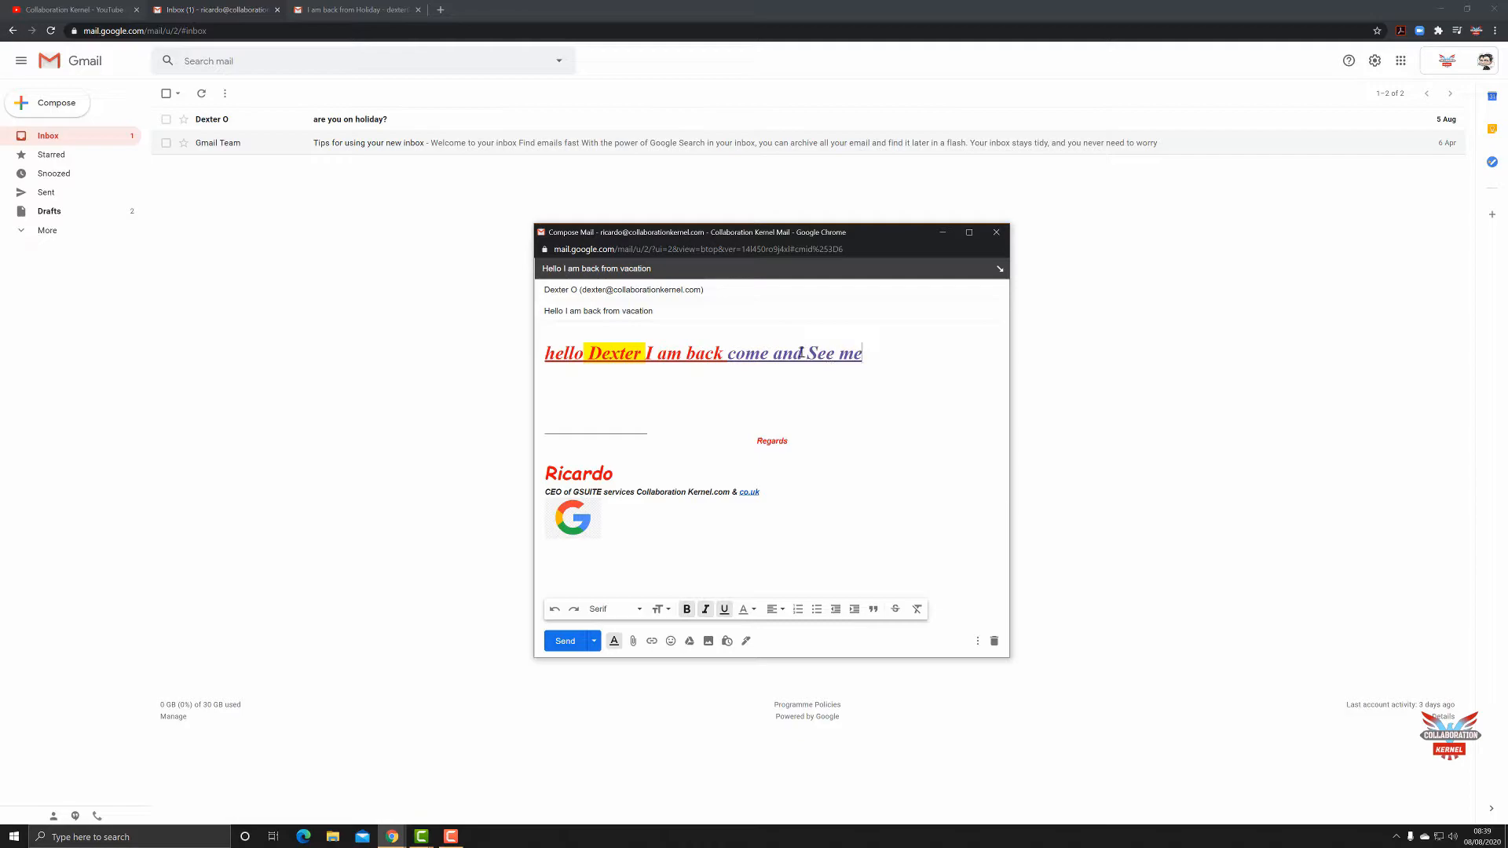
{"action": "left_click_drag", "start_coordinate": [803, 353], "coordinate": [774, 353]}
{"action": "left_click", "coordinate": [895, 609]}
{"action": "left_click", "coordinate": [816, 394]}
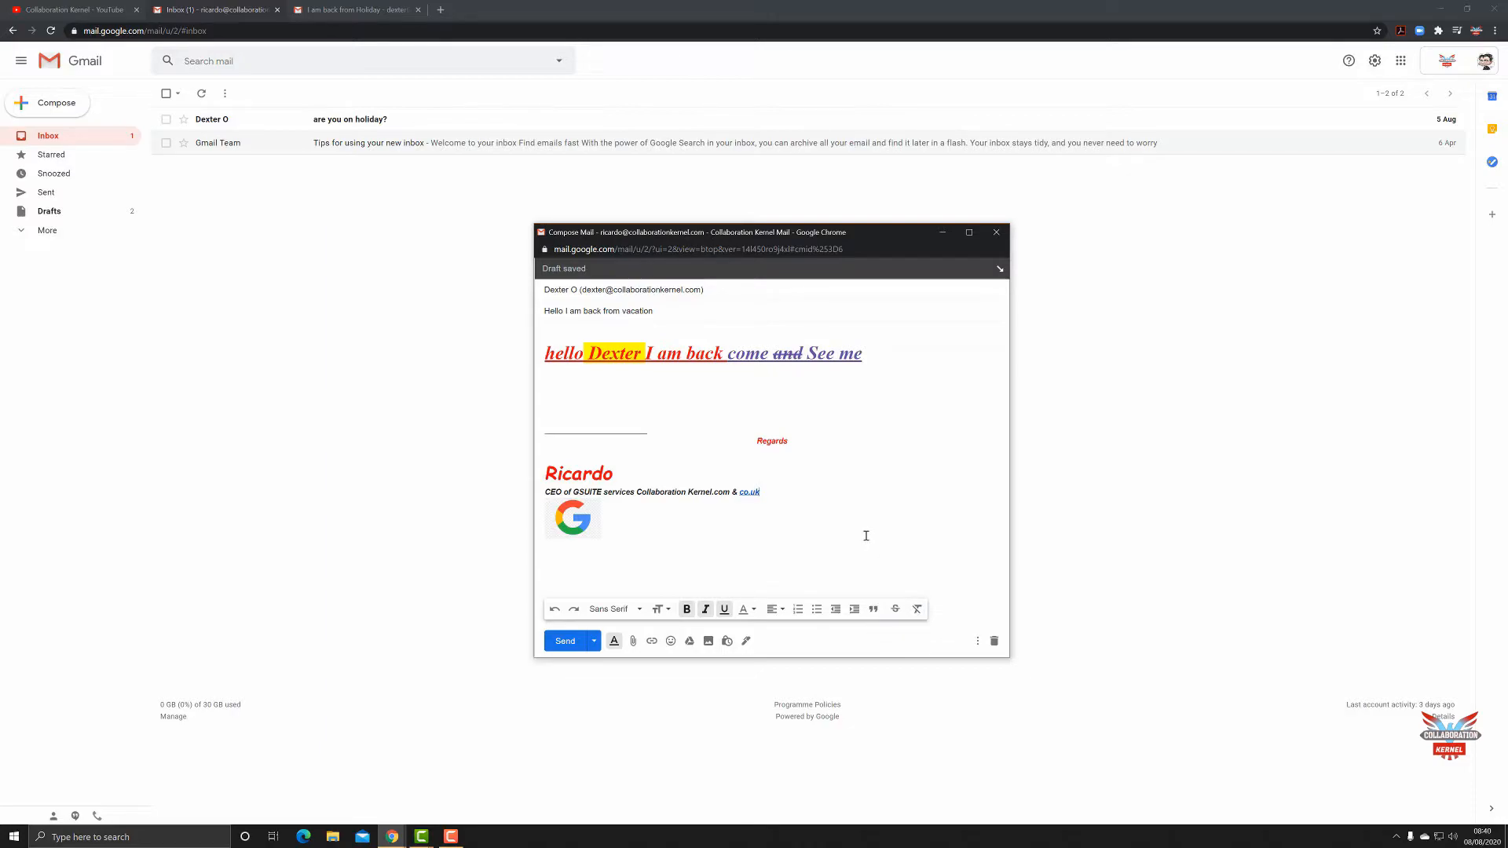
Step: Attach the file Gmail-logo1 from the Documents > Classroom folder to the message
{"action": "left_click", "coordinate": [634, 641]}
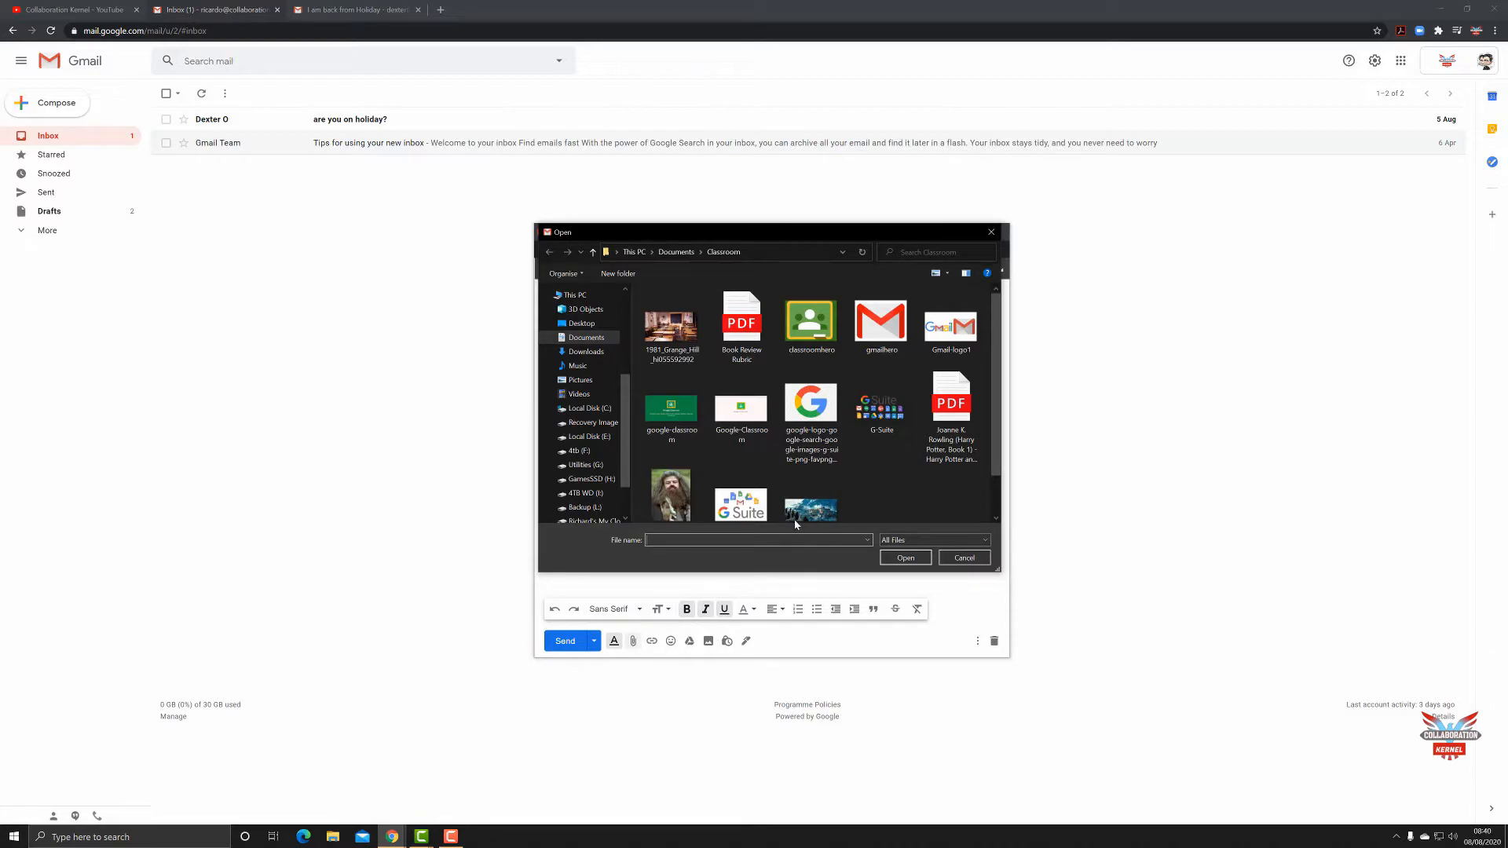
{"action": "left_click", "coordinate": [965, 347]}
{"action": "left_click", "coordinate": [905, 556]}
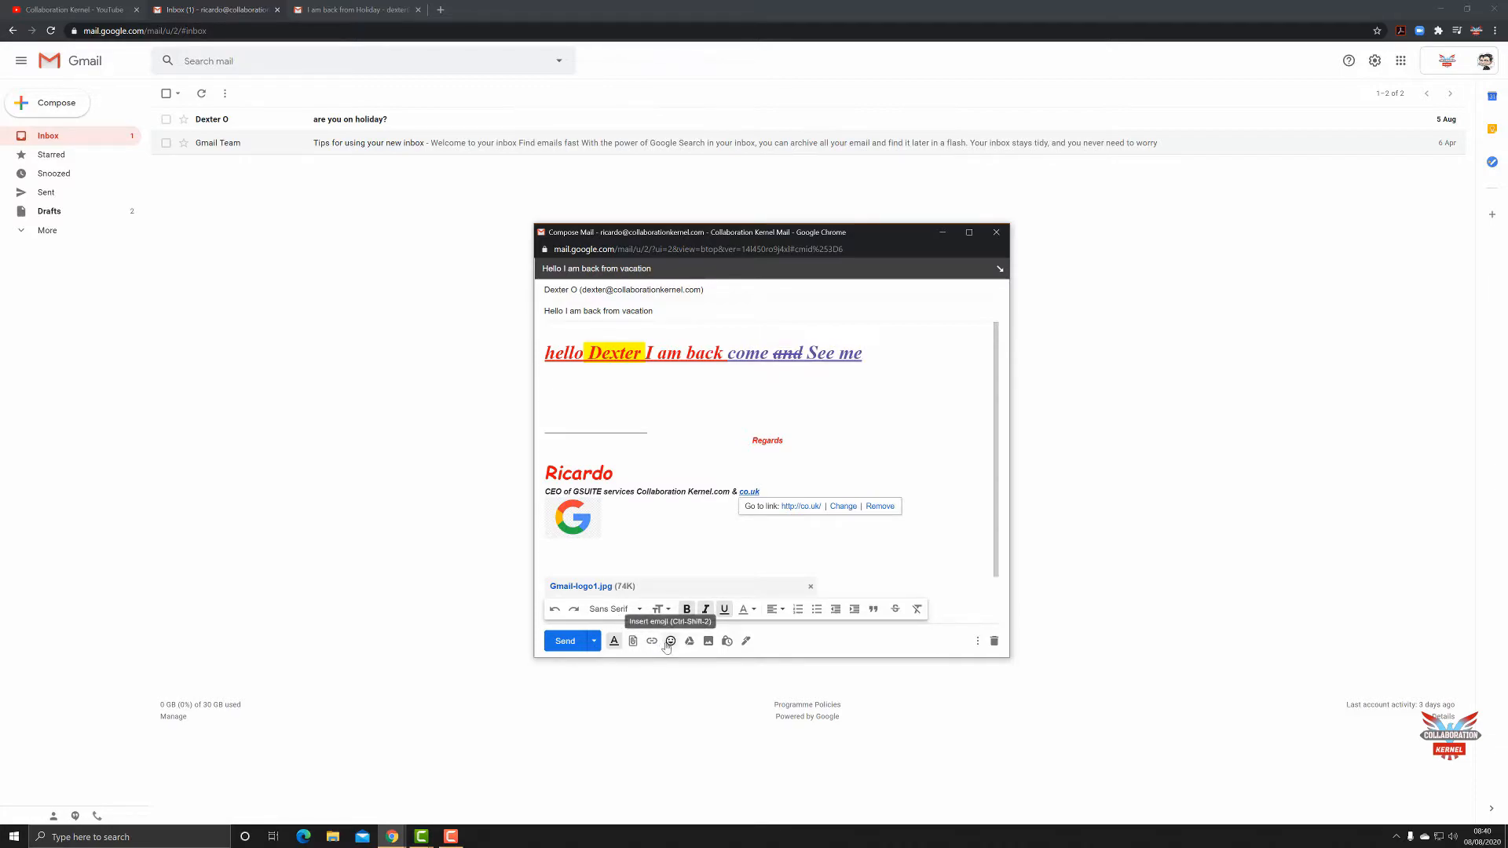
Step: Insert the smiling face with halo emoji on the line below the greeting sentence
{"action": "left_click", "coordinate": [663, 385]}
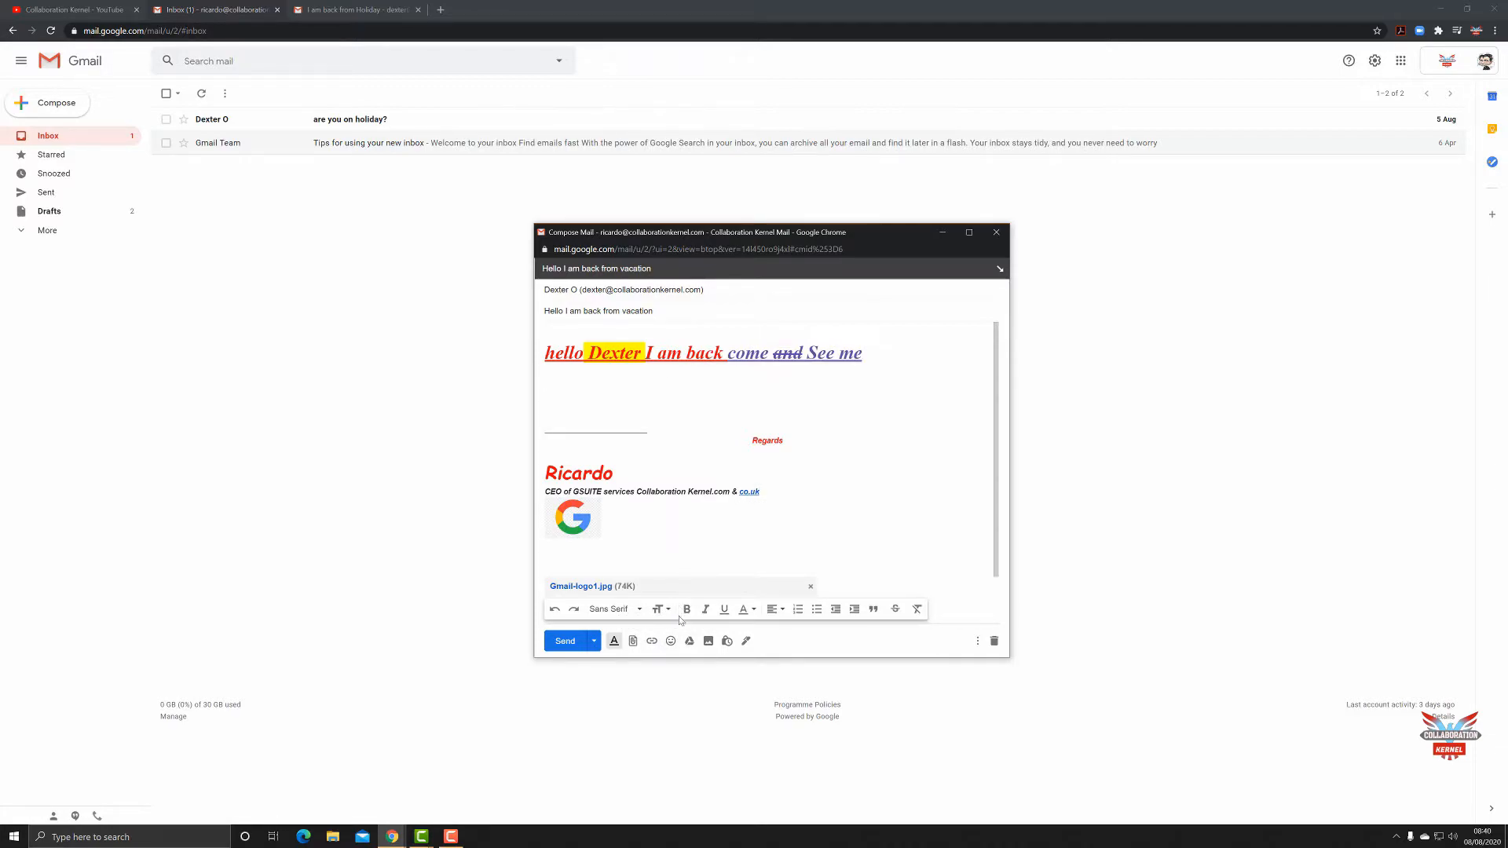
{"action": "left_click", "coordinate": [669, 640]}
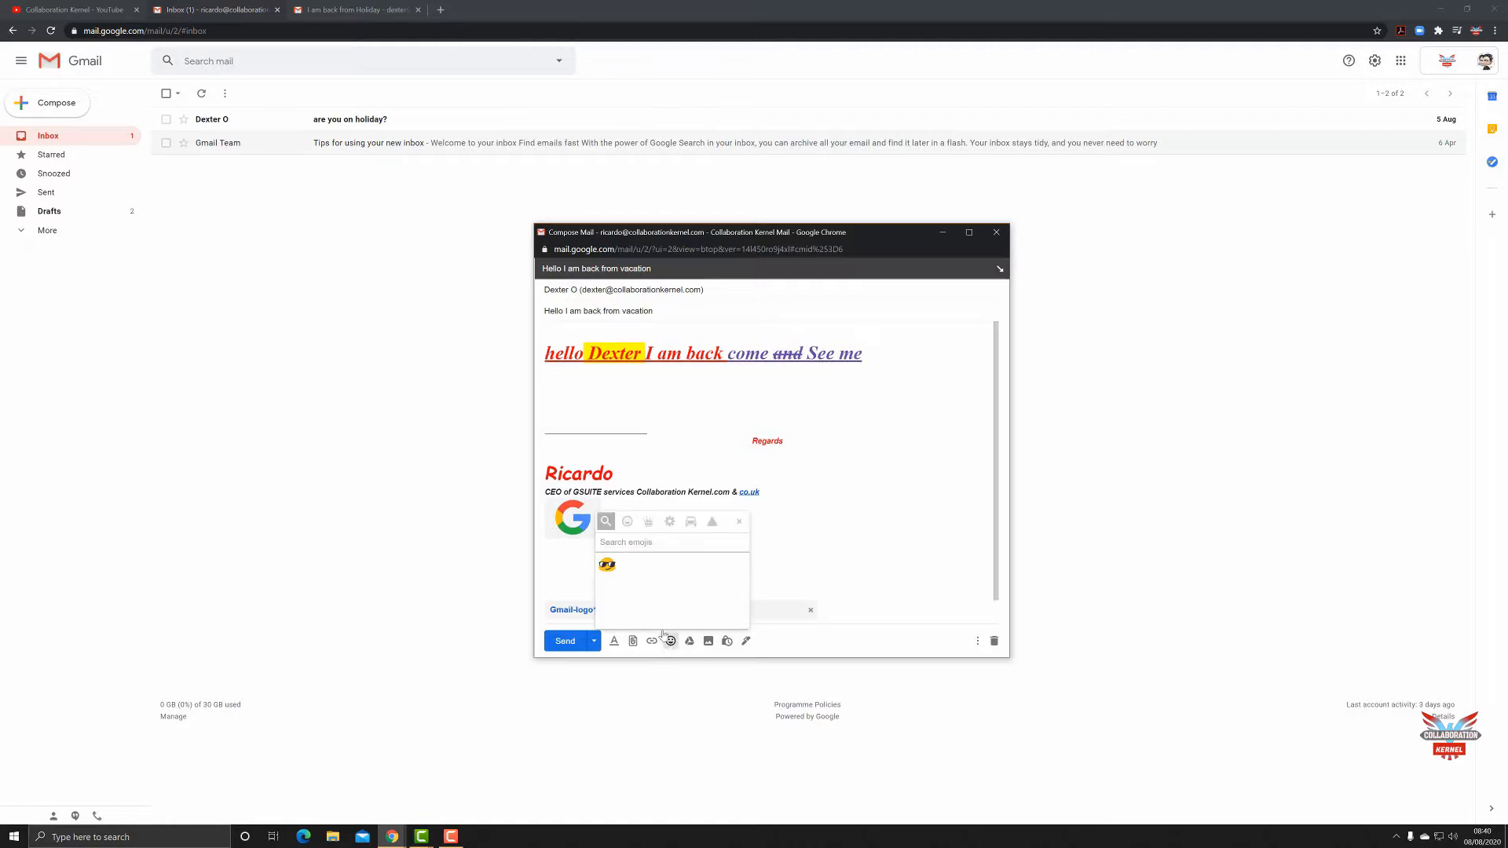
{"action": "left_click", "coordinate": [628, 522]}
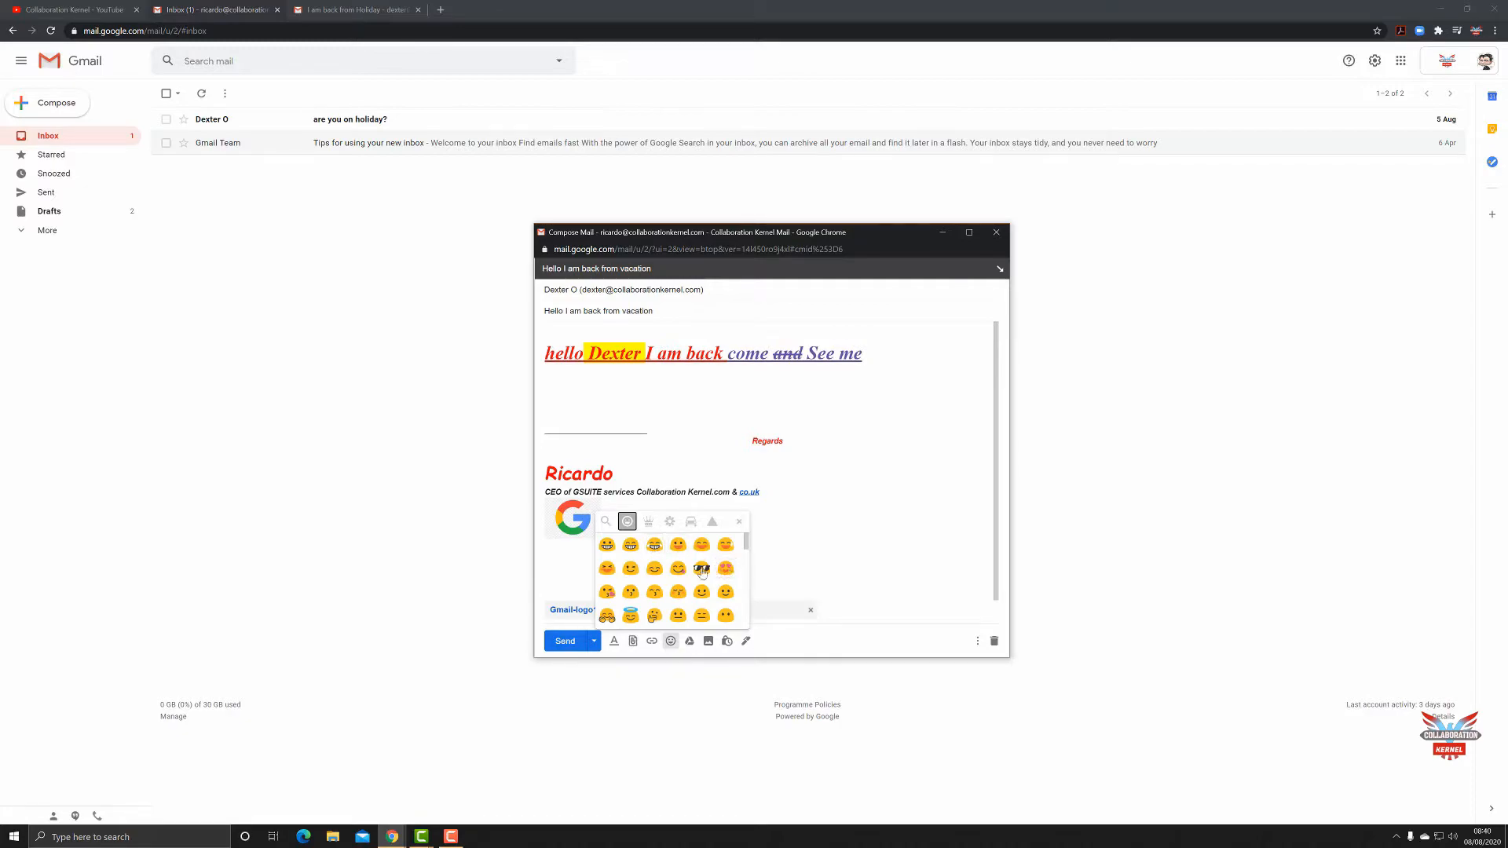
{"action": "left_click", "coordinate": [630, 617]}
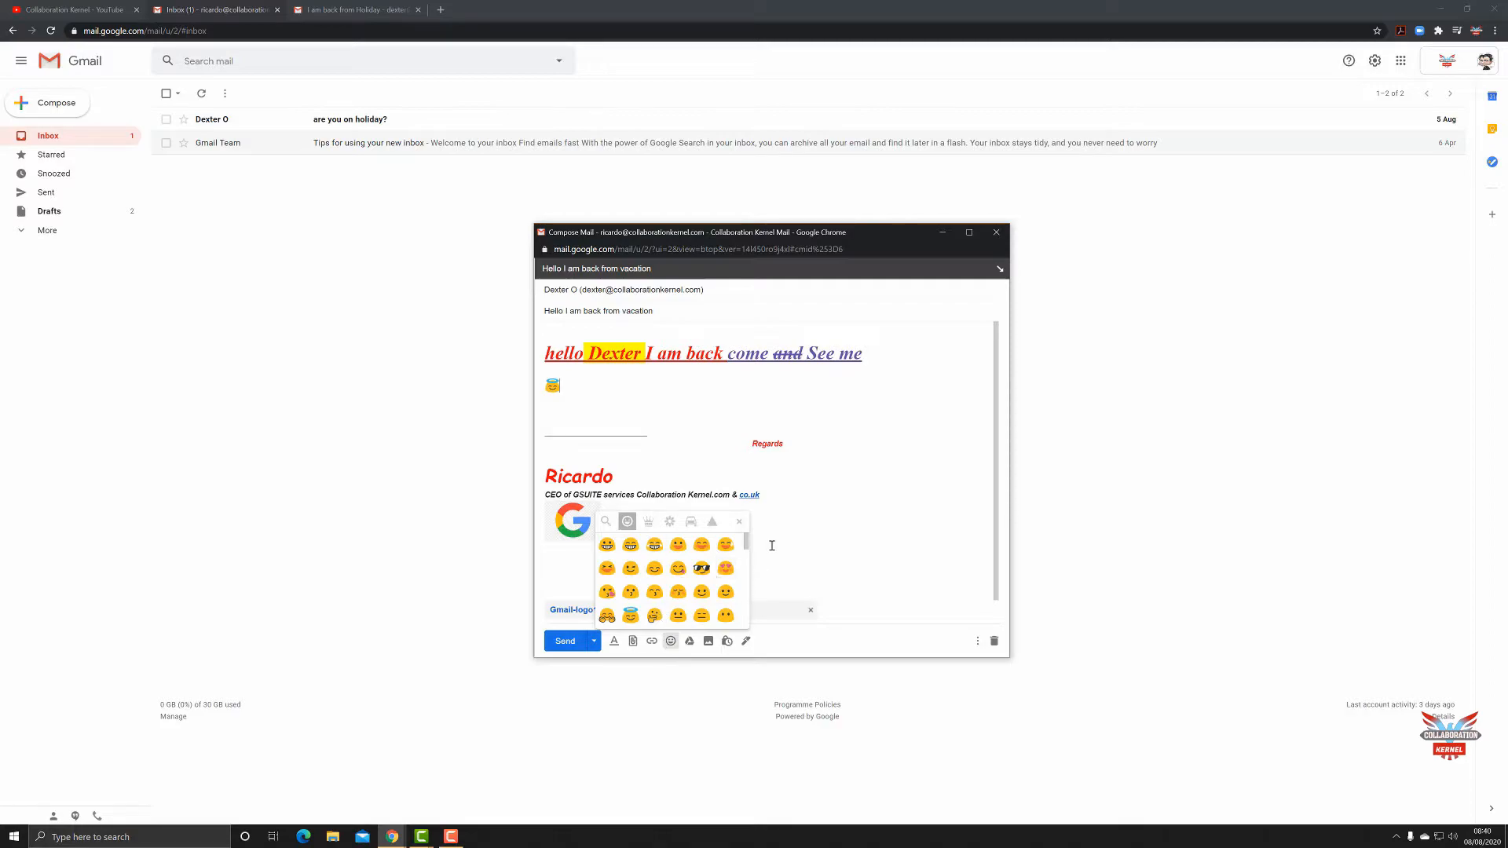
Step: Add desert island, desert, cityscape and red triangular flag emojis after the halo smiley
{"action": "left_click", "coordinate": [690, 521]}
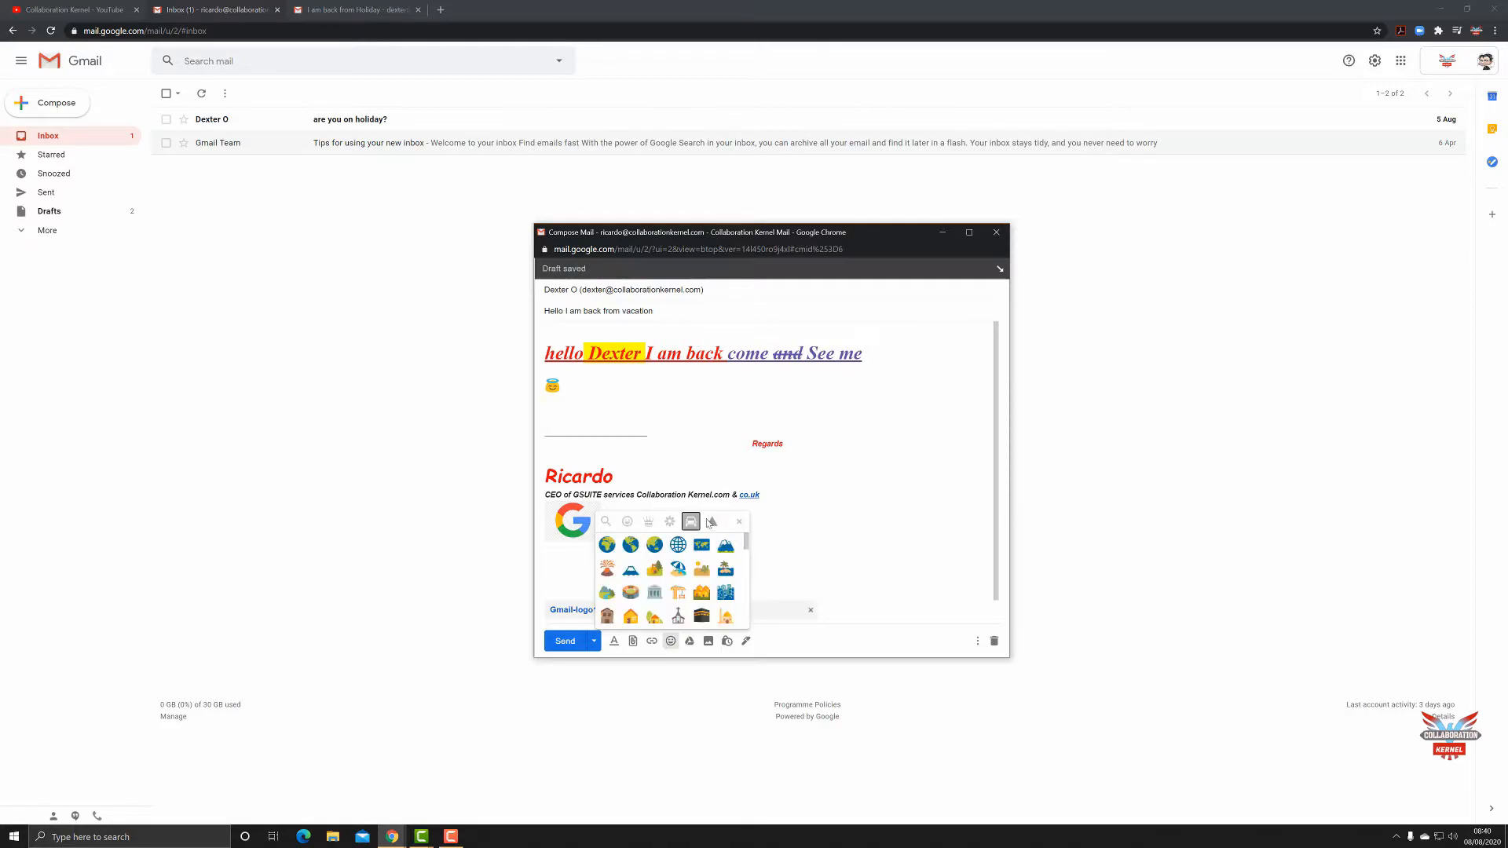
{"action": "left_click", "coordinate": [725, 569]}
{"action": "left_click", "coordinate": [702, 569]}
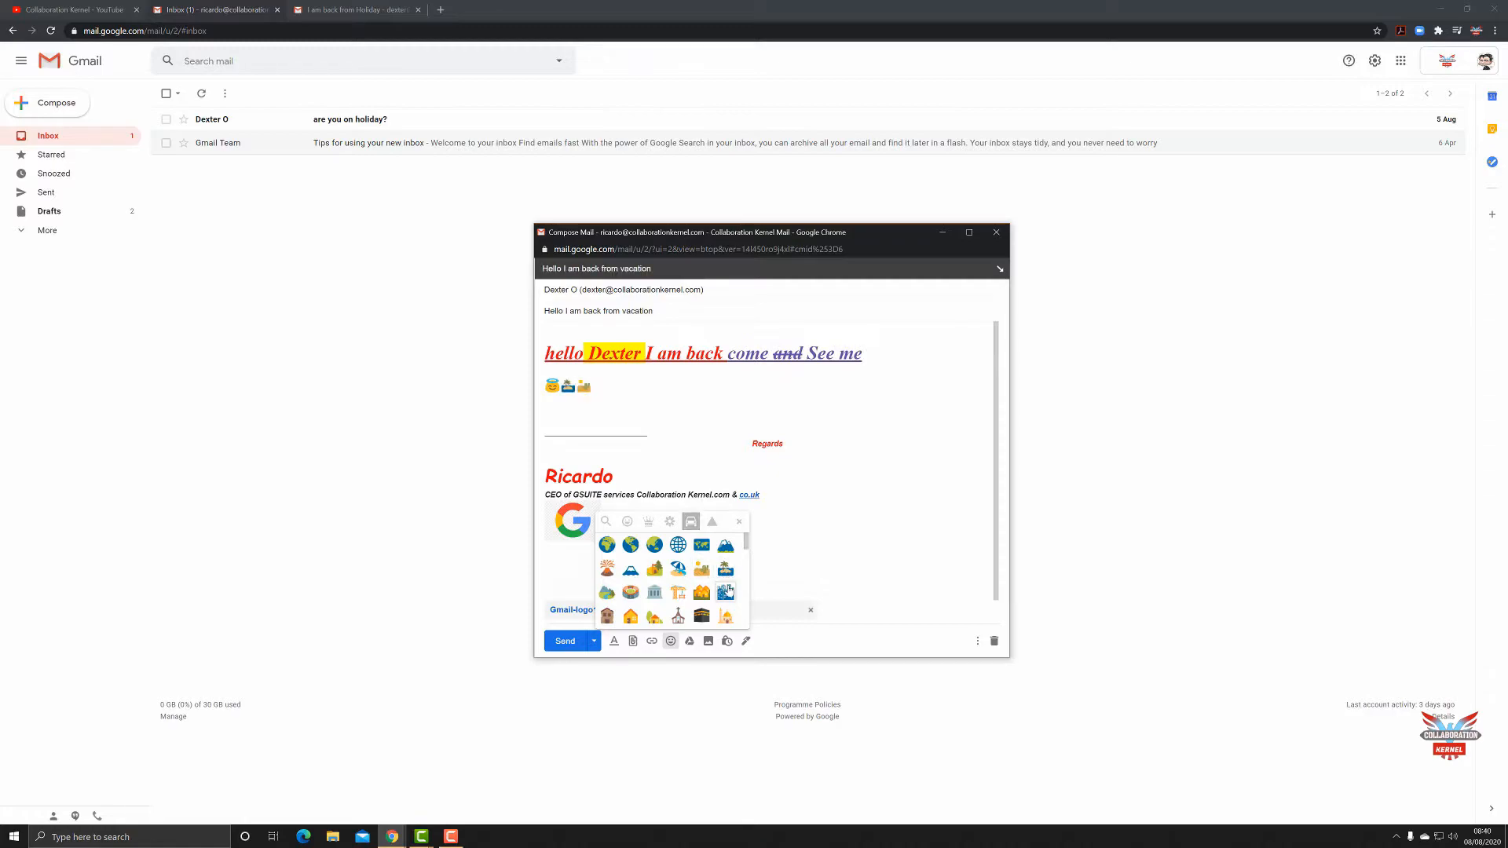
{"action": "left_click", "coordinate": [726, 591]}
{"action": "left_click", "coordinate": [713, 524]}
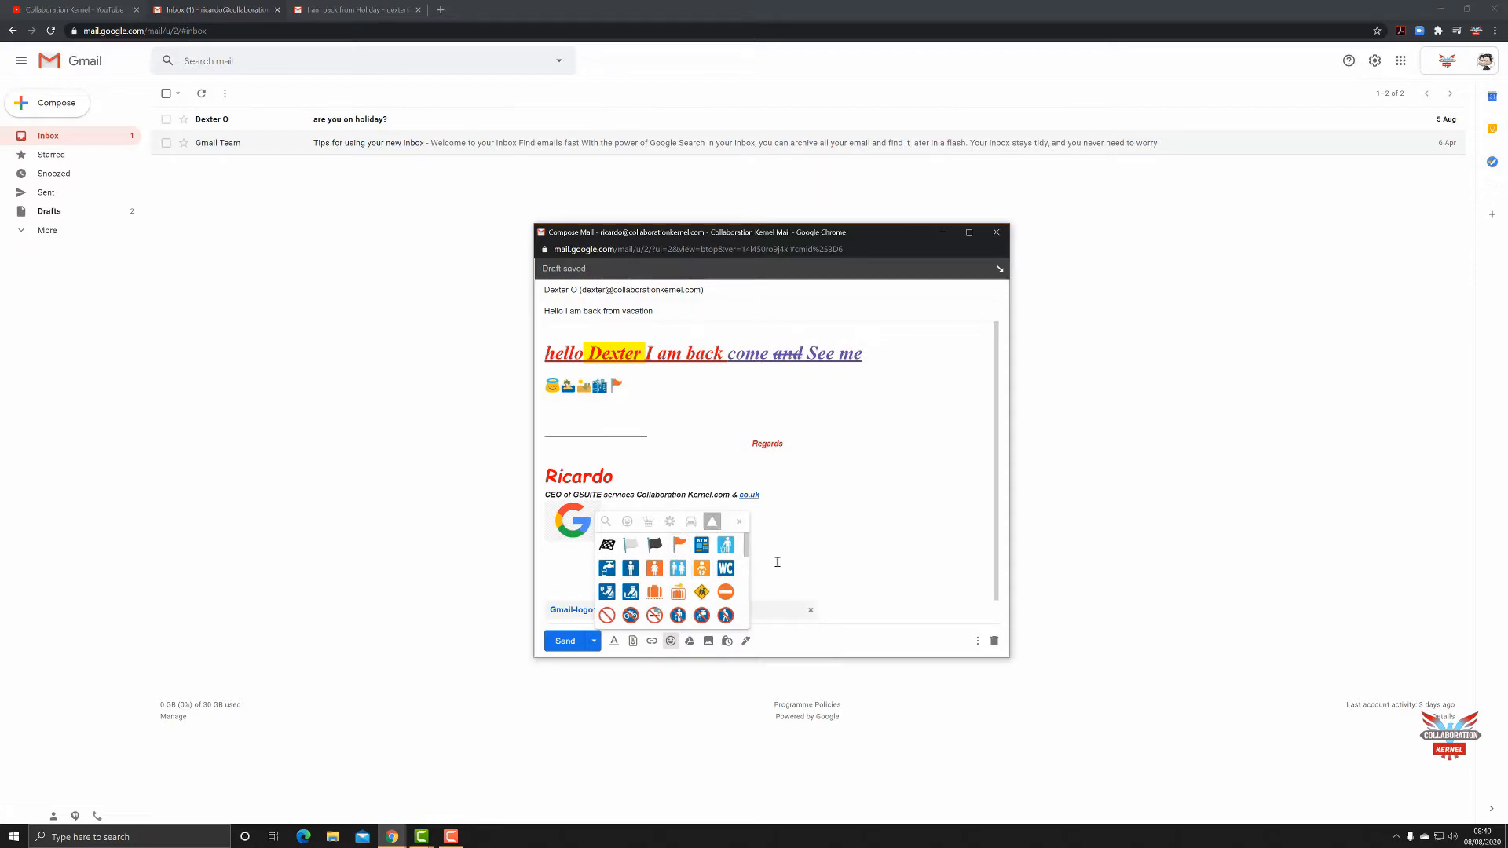
{"action": "left_click", "coordinate": [730, 573]}
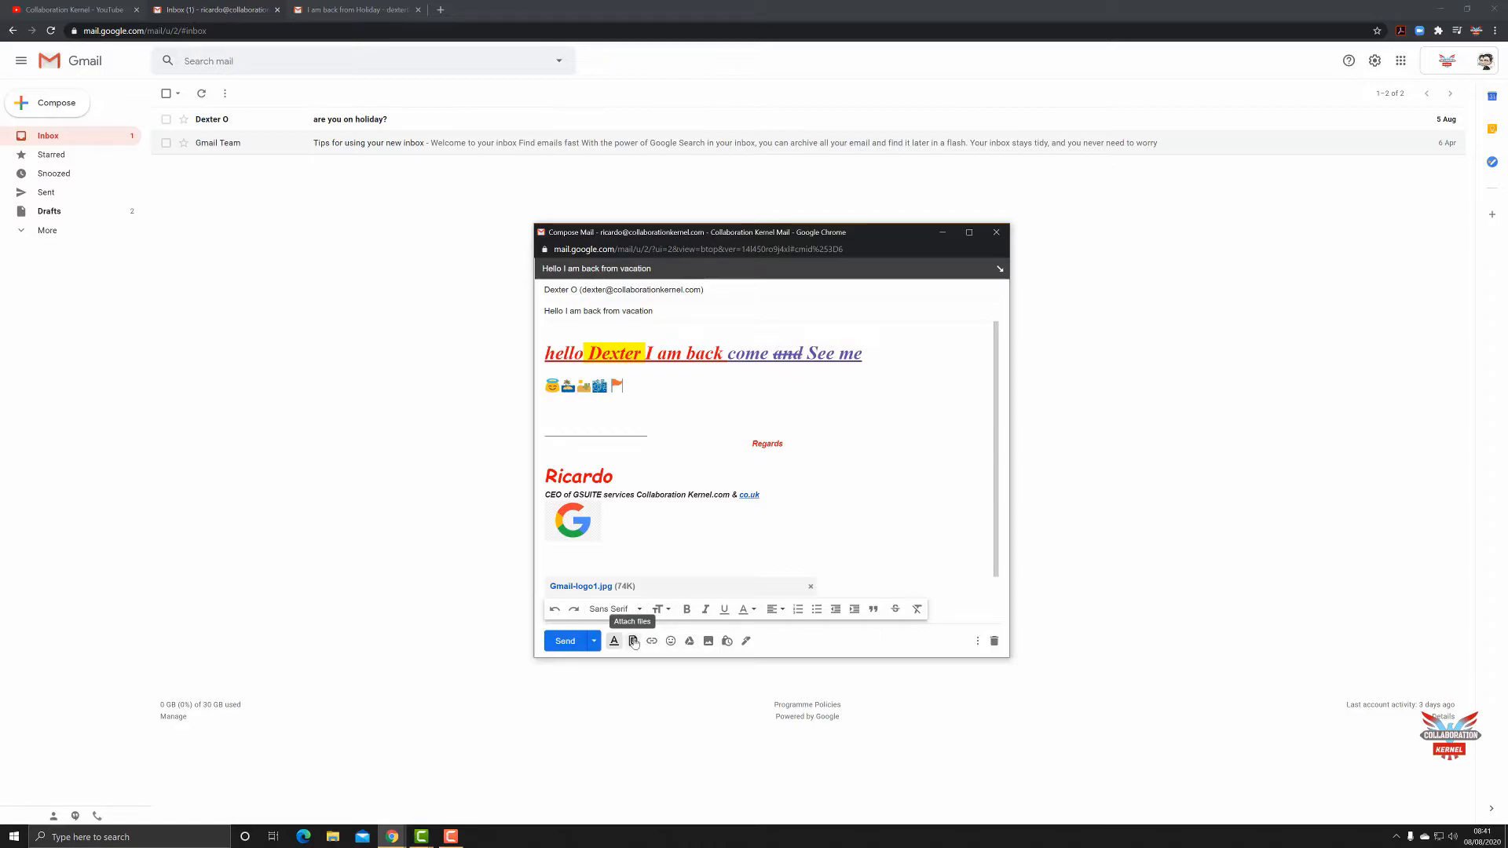
Step: Insert the "Getting started" file from My Drive into the message as a Drive link
{"action": "left_click", "coordinate": [690, 641]}
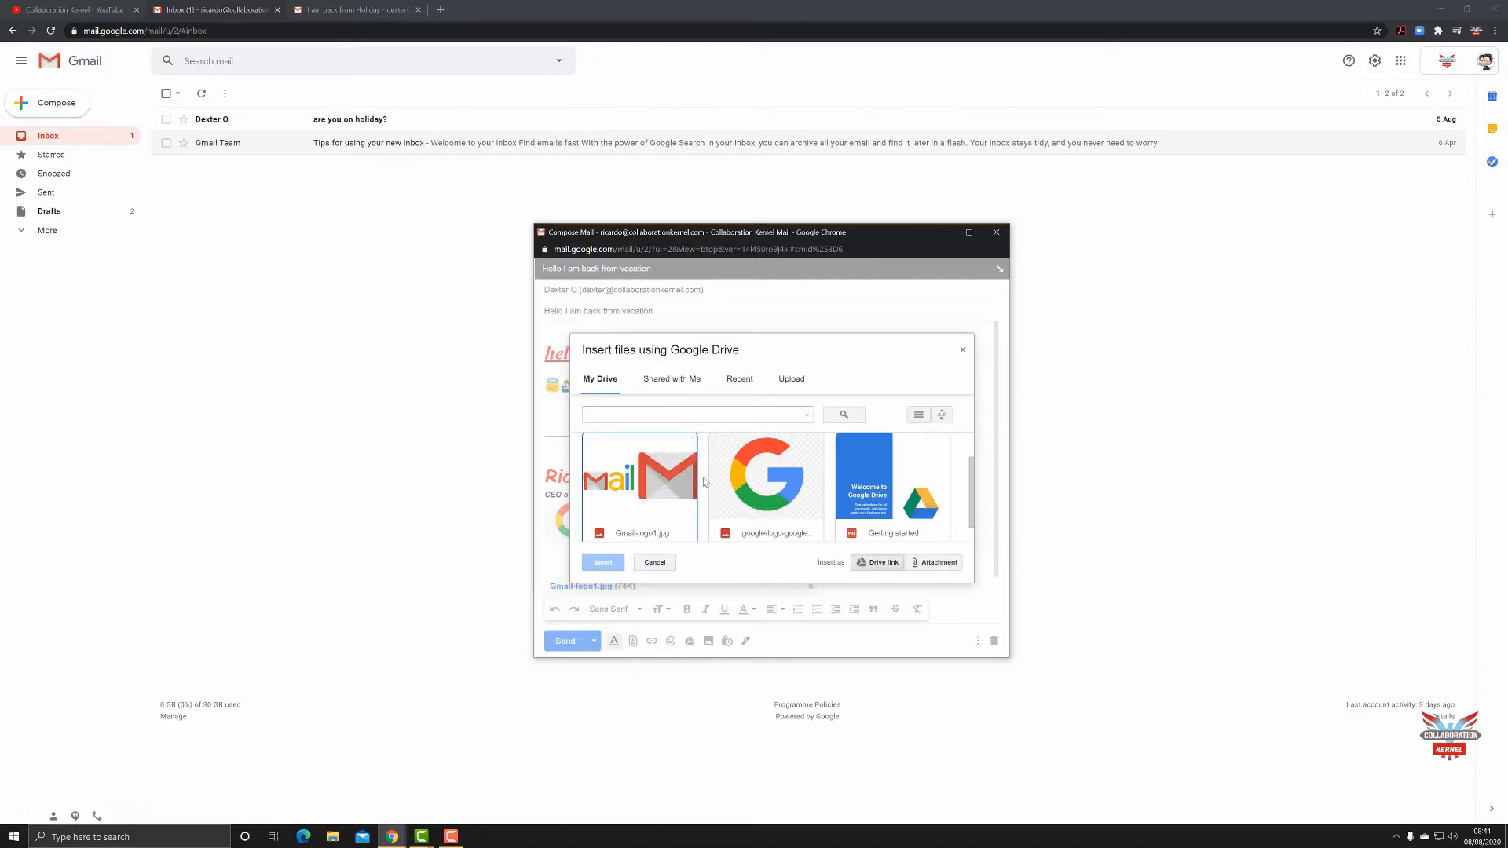
{"action": "scroll", "coordinate": [759, 503], "scroll_direction": "up", "scroll_amount": 1}
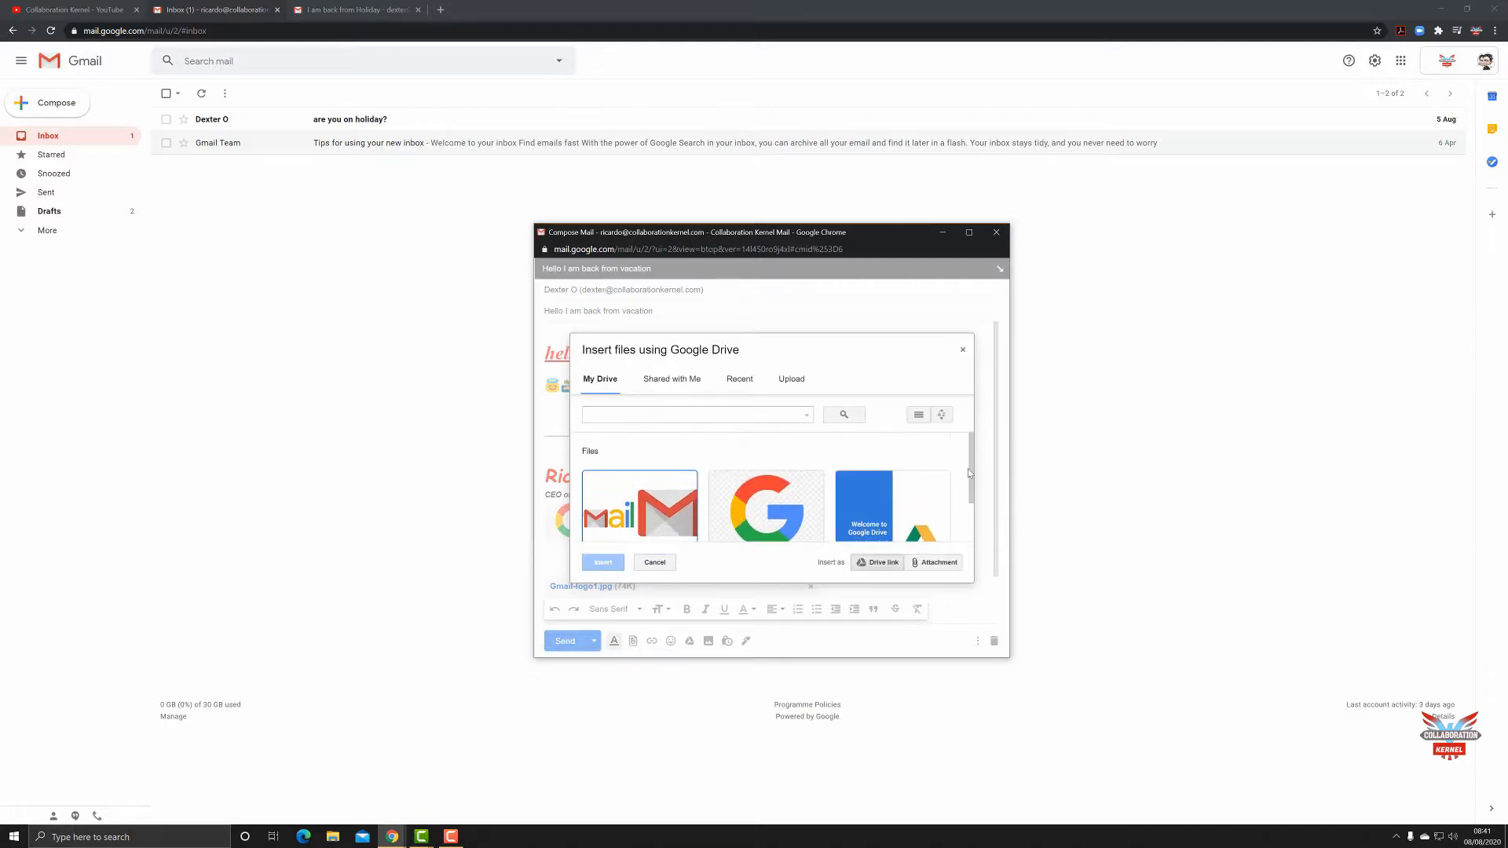
{"action": "scroll", "coordinate": [784, 481], "scroll_direction": "down", "scroll_amount": 1}
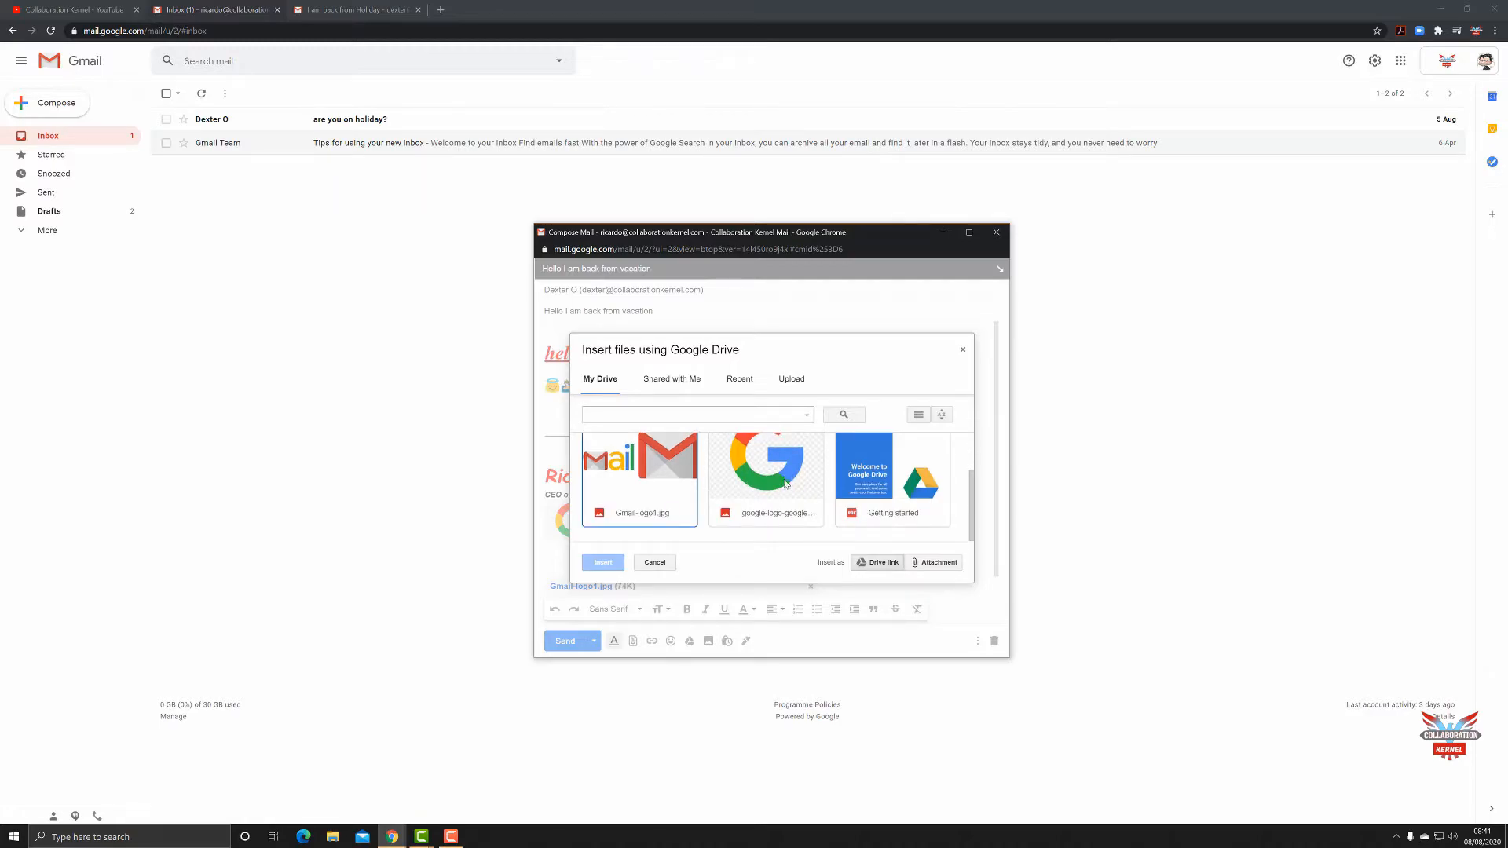
{"action": "left_click", "coordinate": [887, 474]}
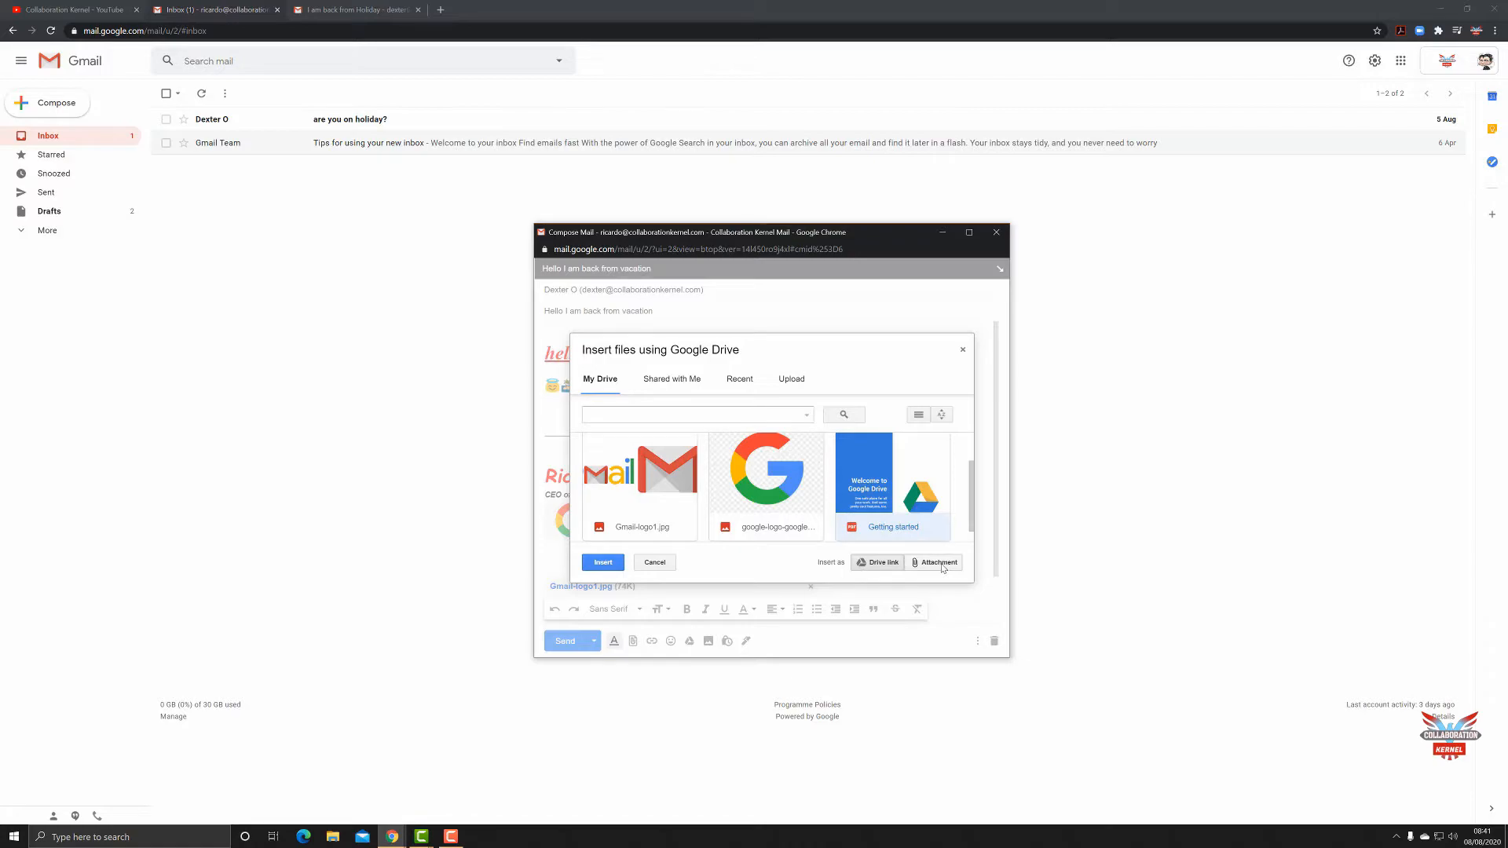
{"action": "left_click", "coordinate": [604, 562]}
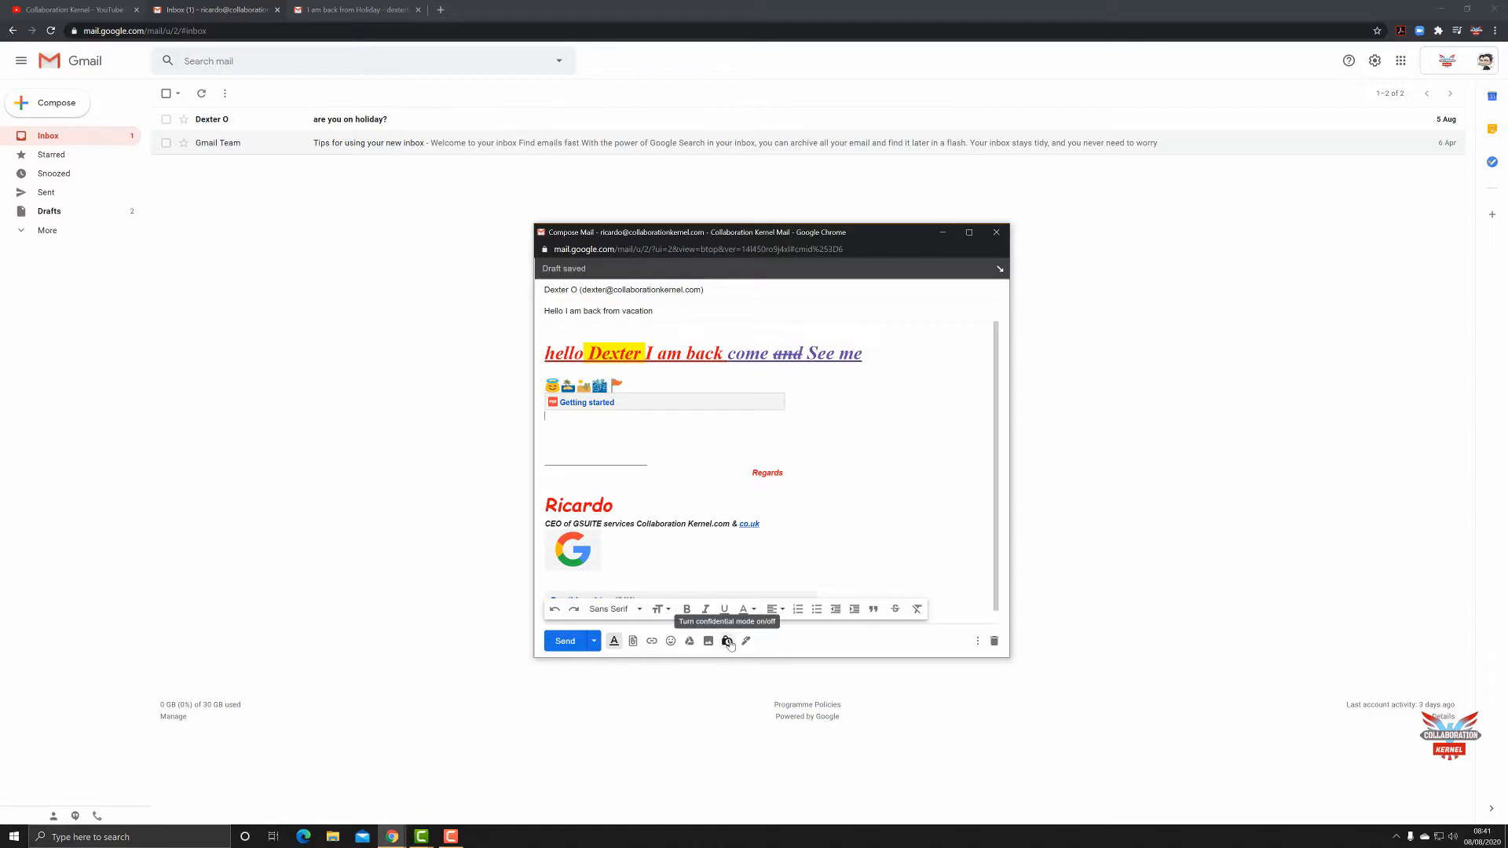
Step: Turn on confidential mode for the message, set to expire in 1 day with no SMS passcode
{"action": "left_click", "coordinate": [728, 640]}
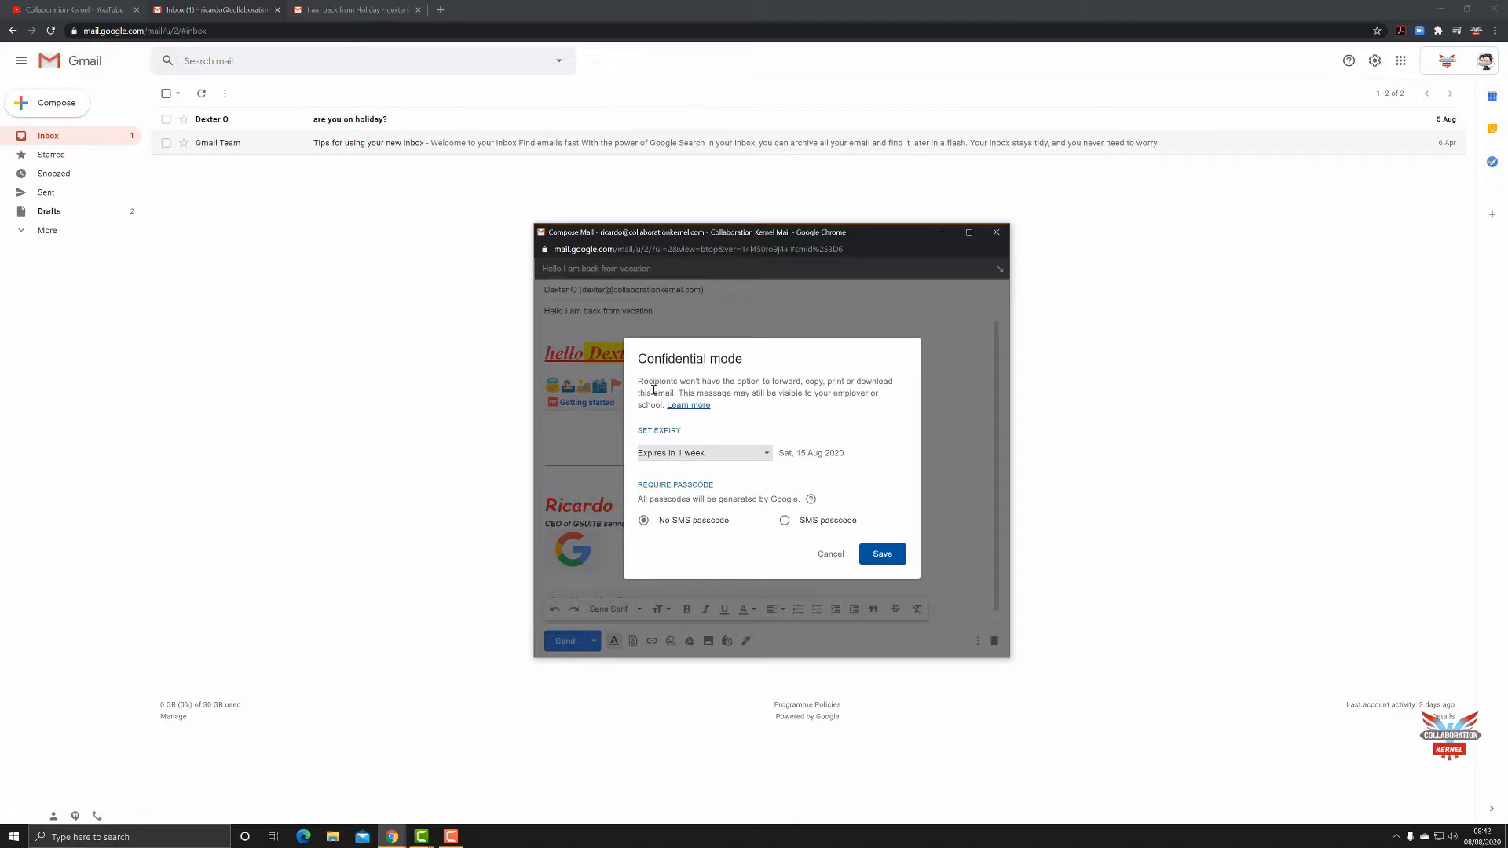
{"action": "left_click", "coordinate": [723, 457]}
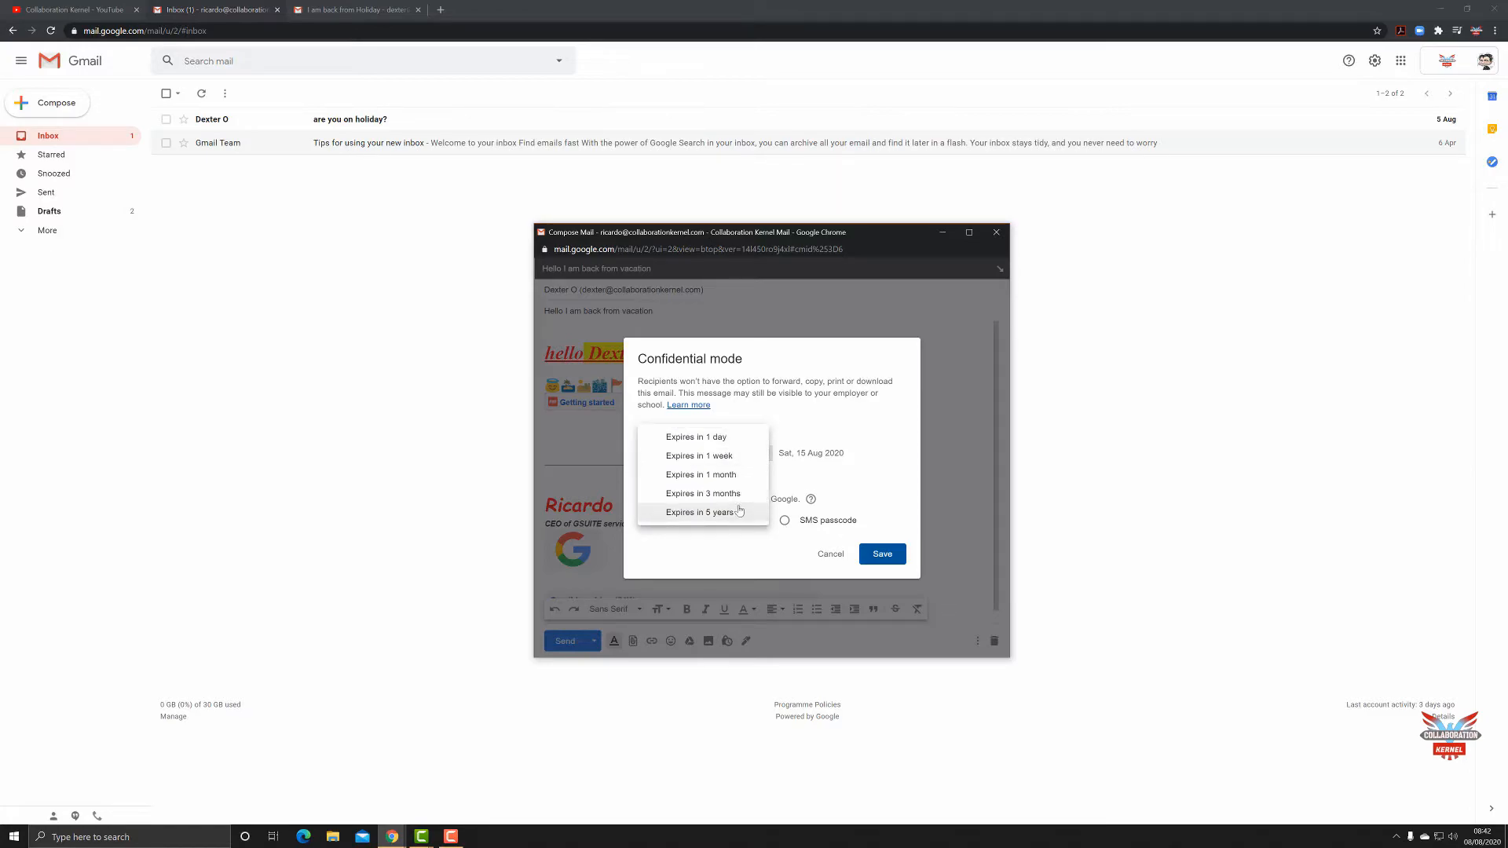
{"action": "left_click", "coordinate": [716, 440]}
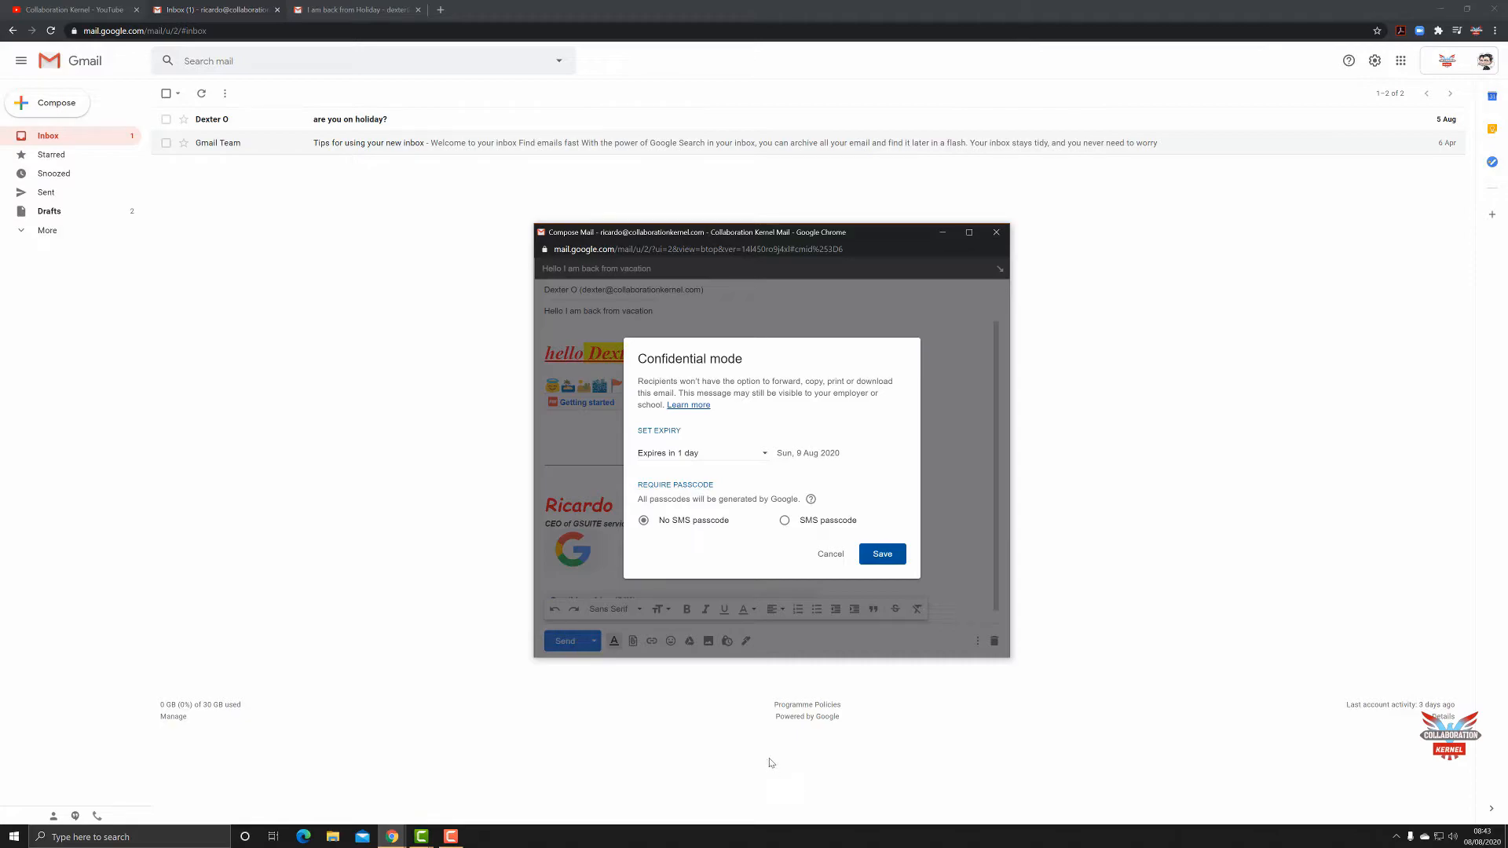
{"action": "left_click", "coordinate": [882, 555]}
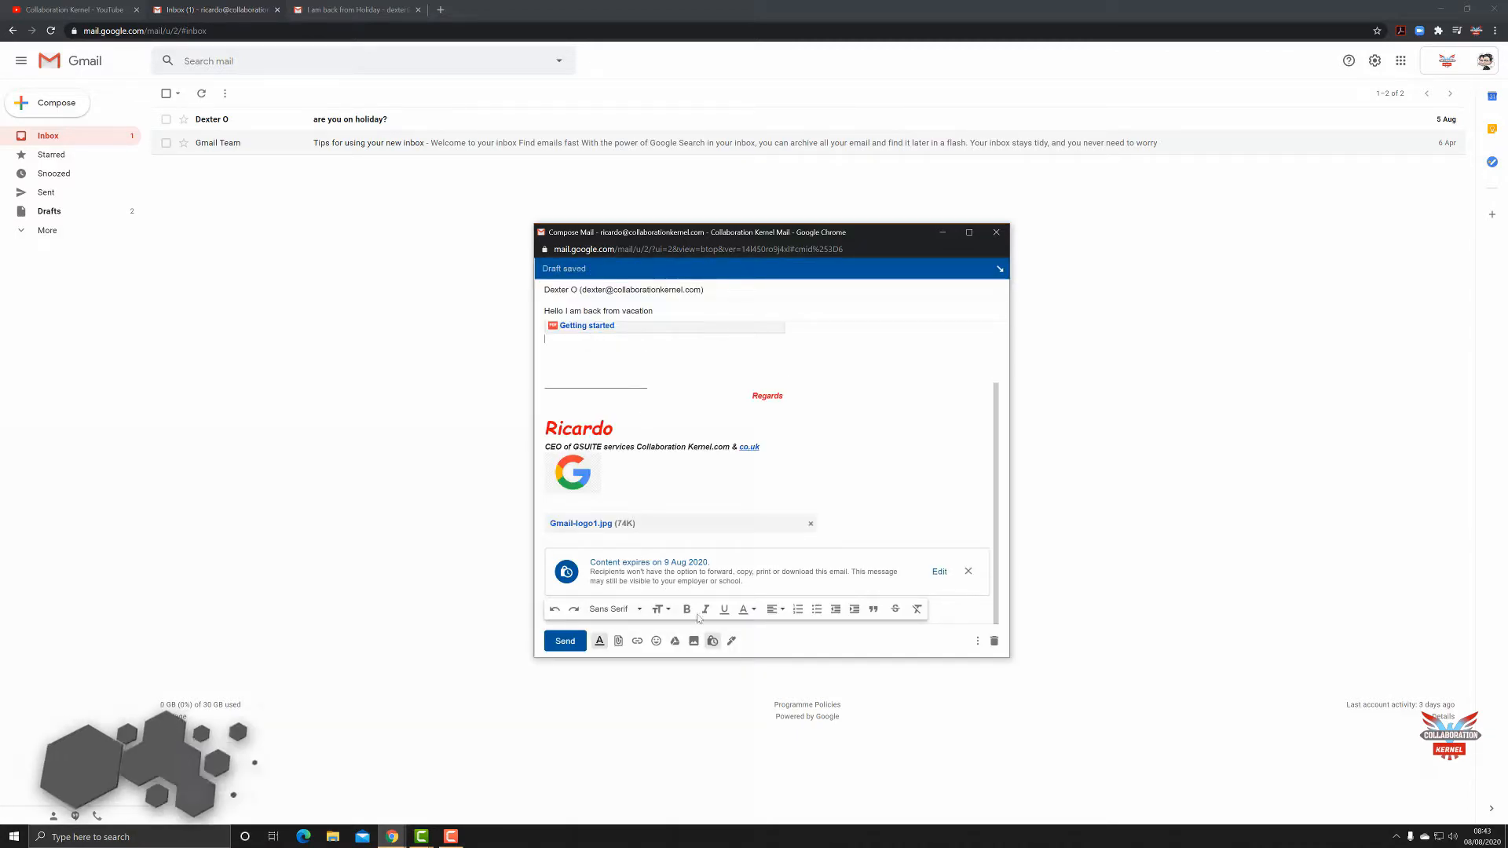
Step: Check the message's signature choices, and open the Signature section in the full mail settings
{"action": "left_click", "coordinate": [732, 642]}
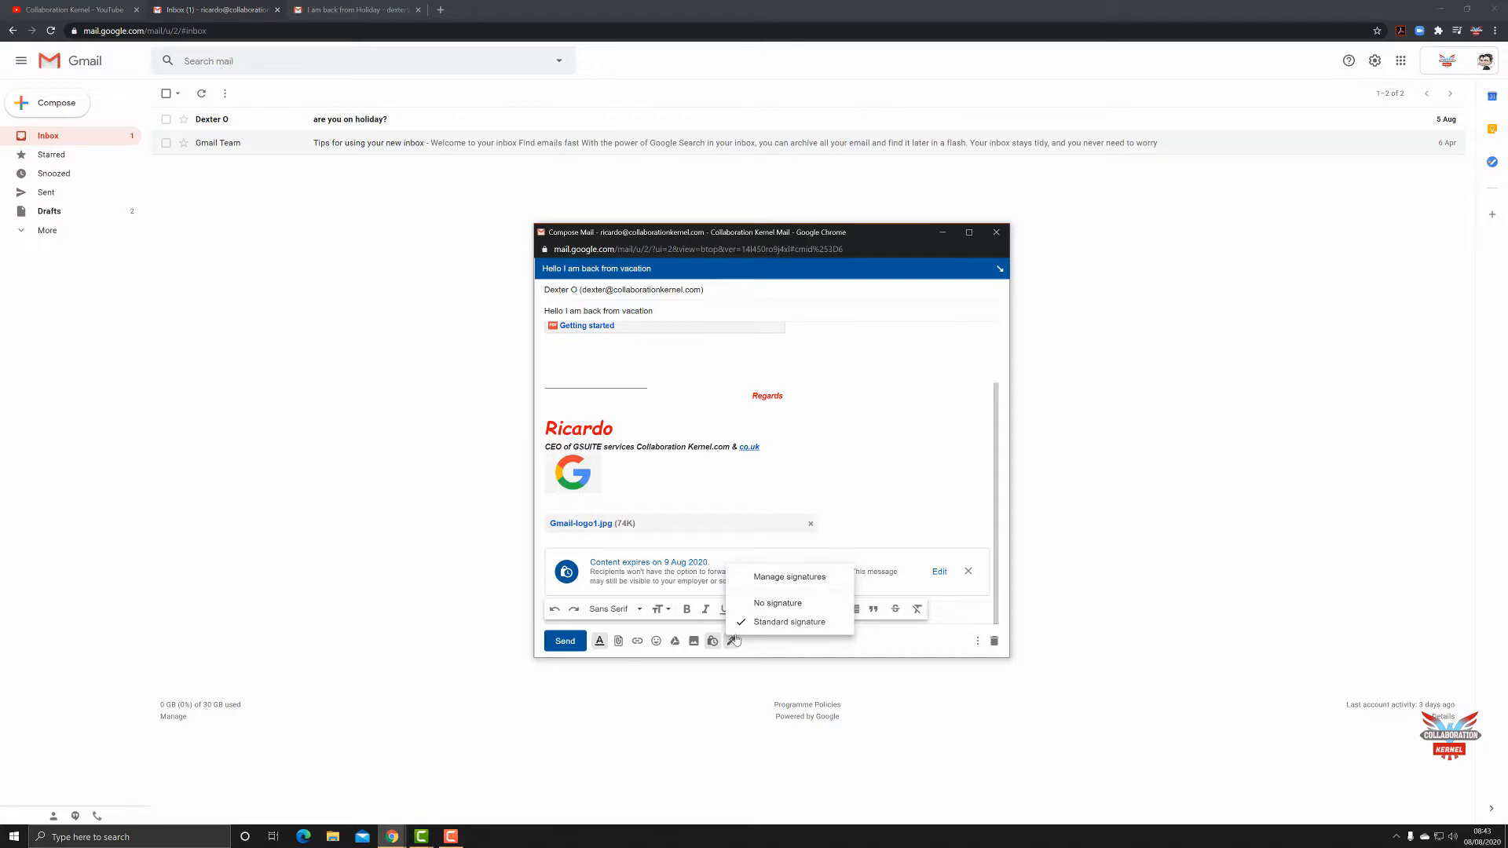
{"action": "left_click", "coordinate": [732, 642]}
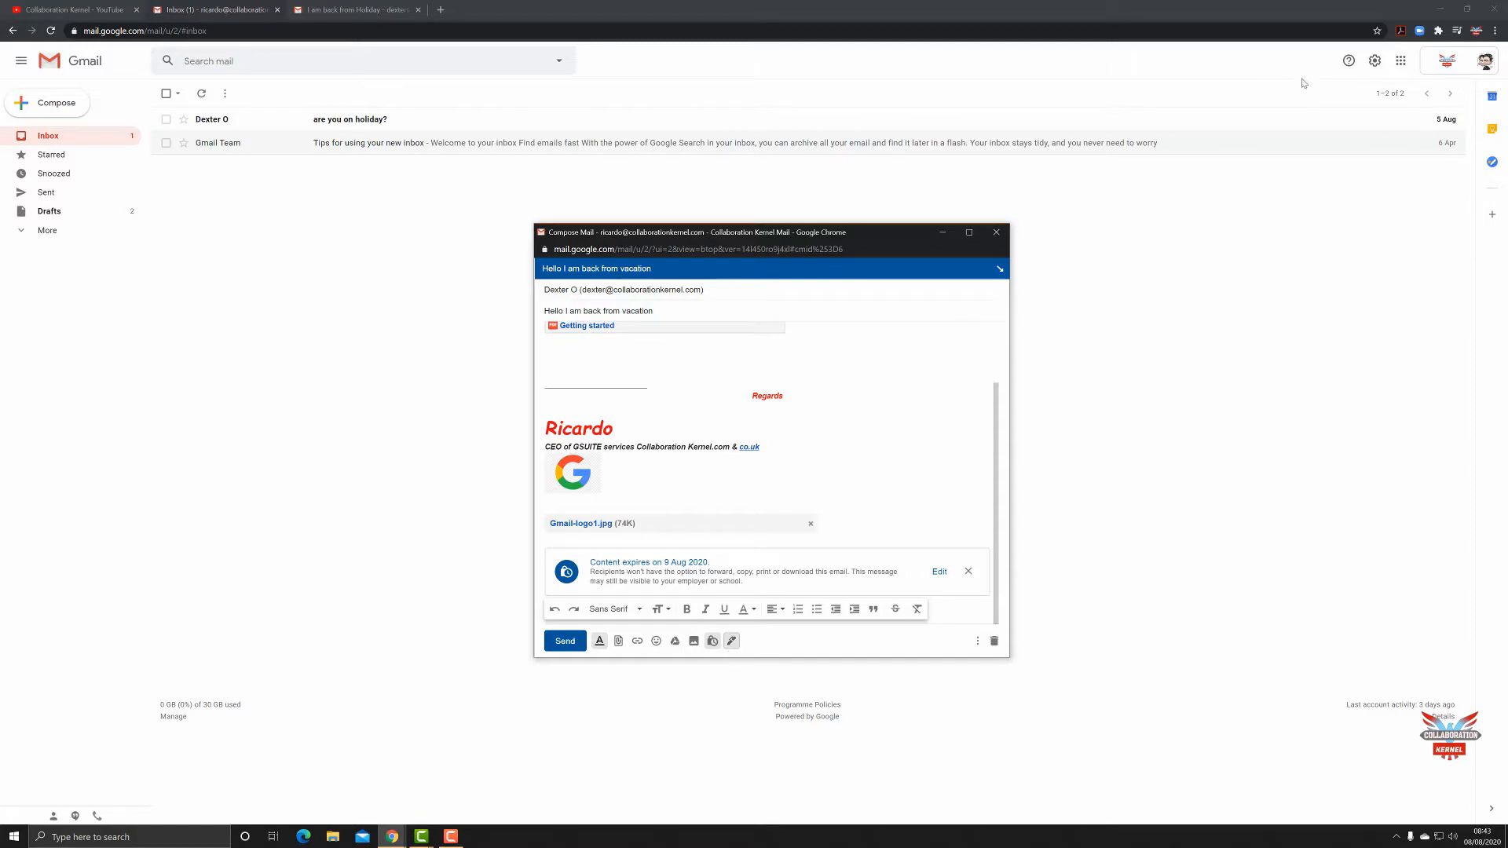
{"action": "left_click", "coordinate": [1375, 61]}
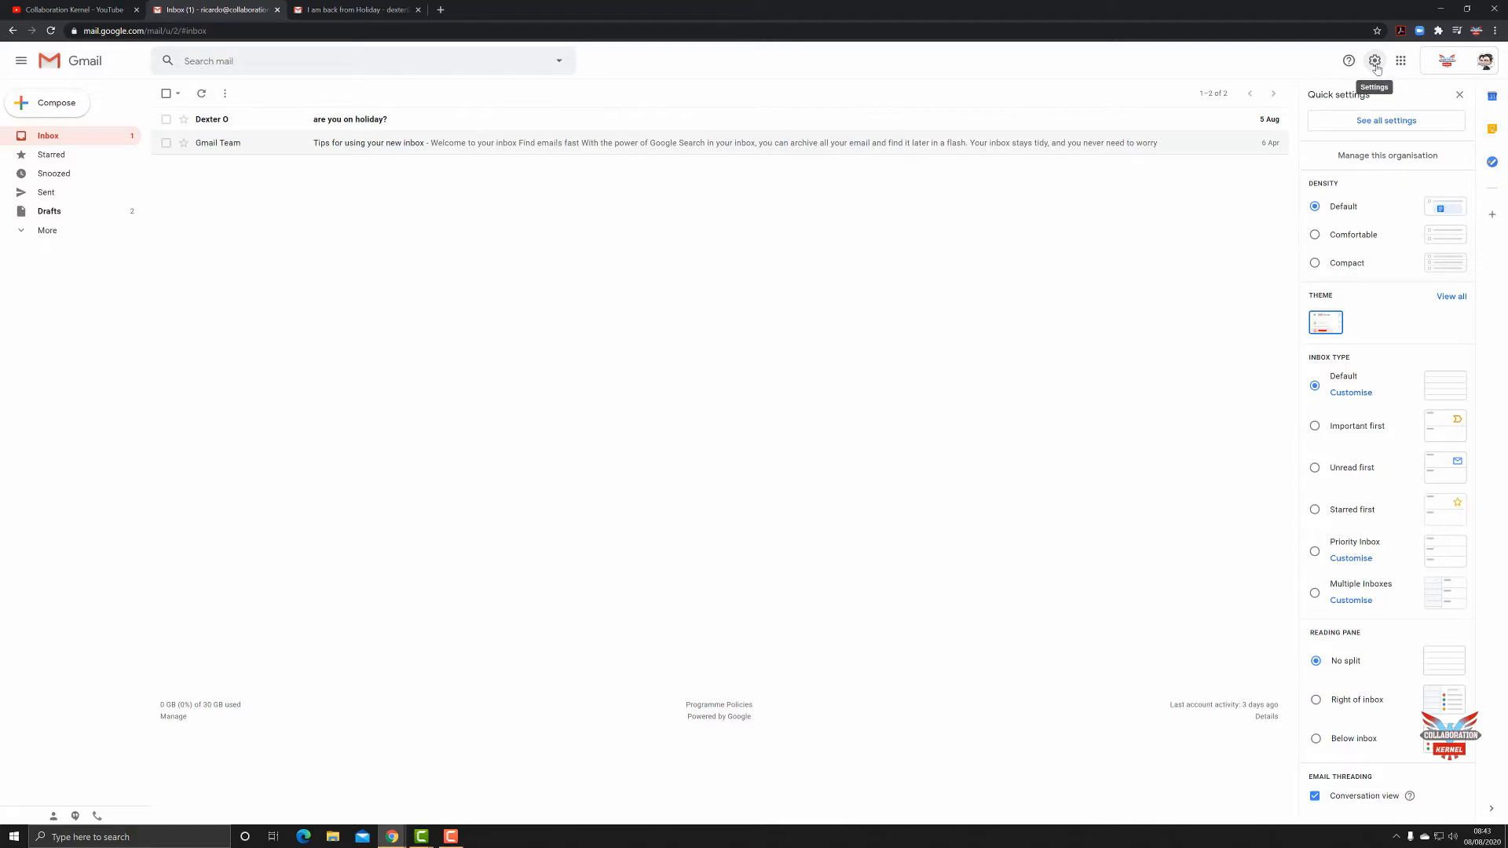
{"action": "left_click", "coordinate": [1365, 122]}
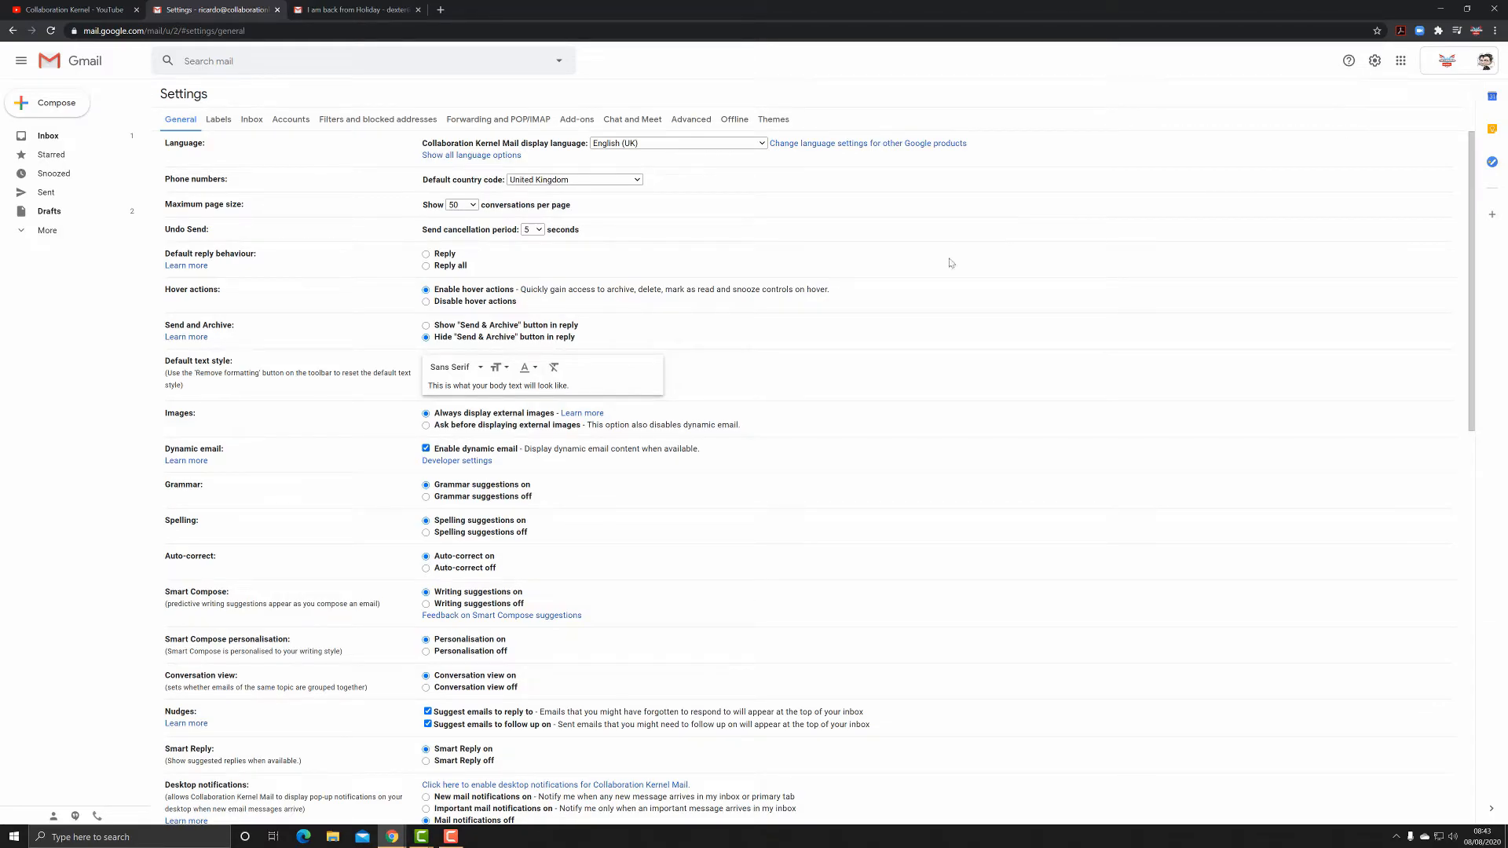
{"action": "scroll", "coordinate": [934, 305], "scroll_direction": "down", "scroll_amount": 15}
{"action": "scroll", "coordinate": [933, 306], "scroll_direction": "up", "scroll_amount": 2}
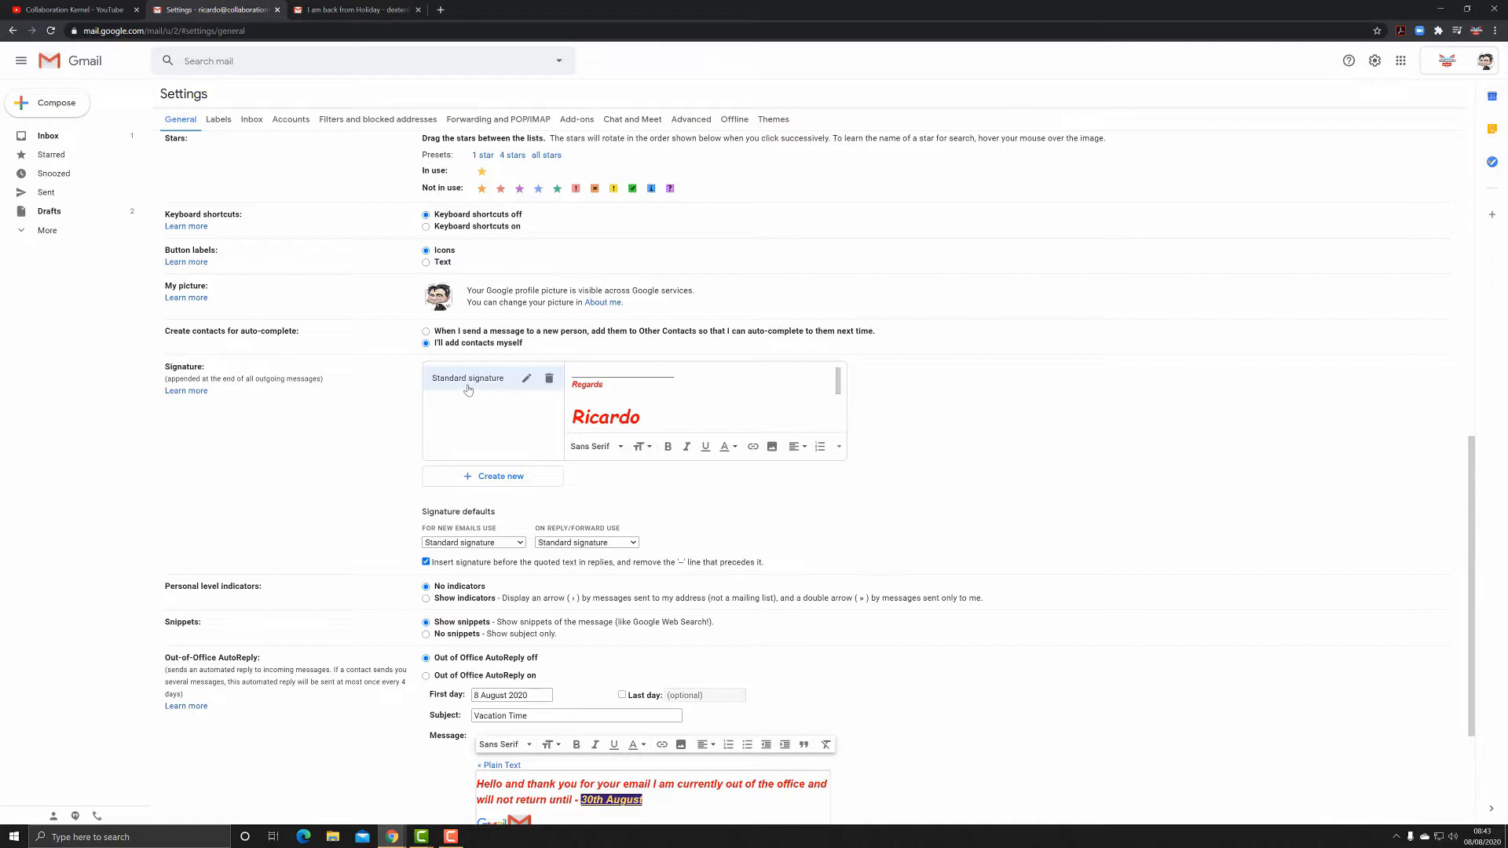
Step: Create a new signature named "test signature" containing "Regards" and the sender's short first name
{"action": "left_click", "coordinate": [467, 481]}
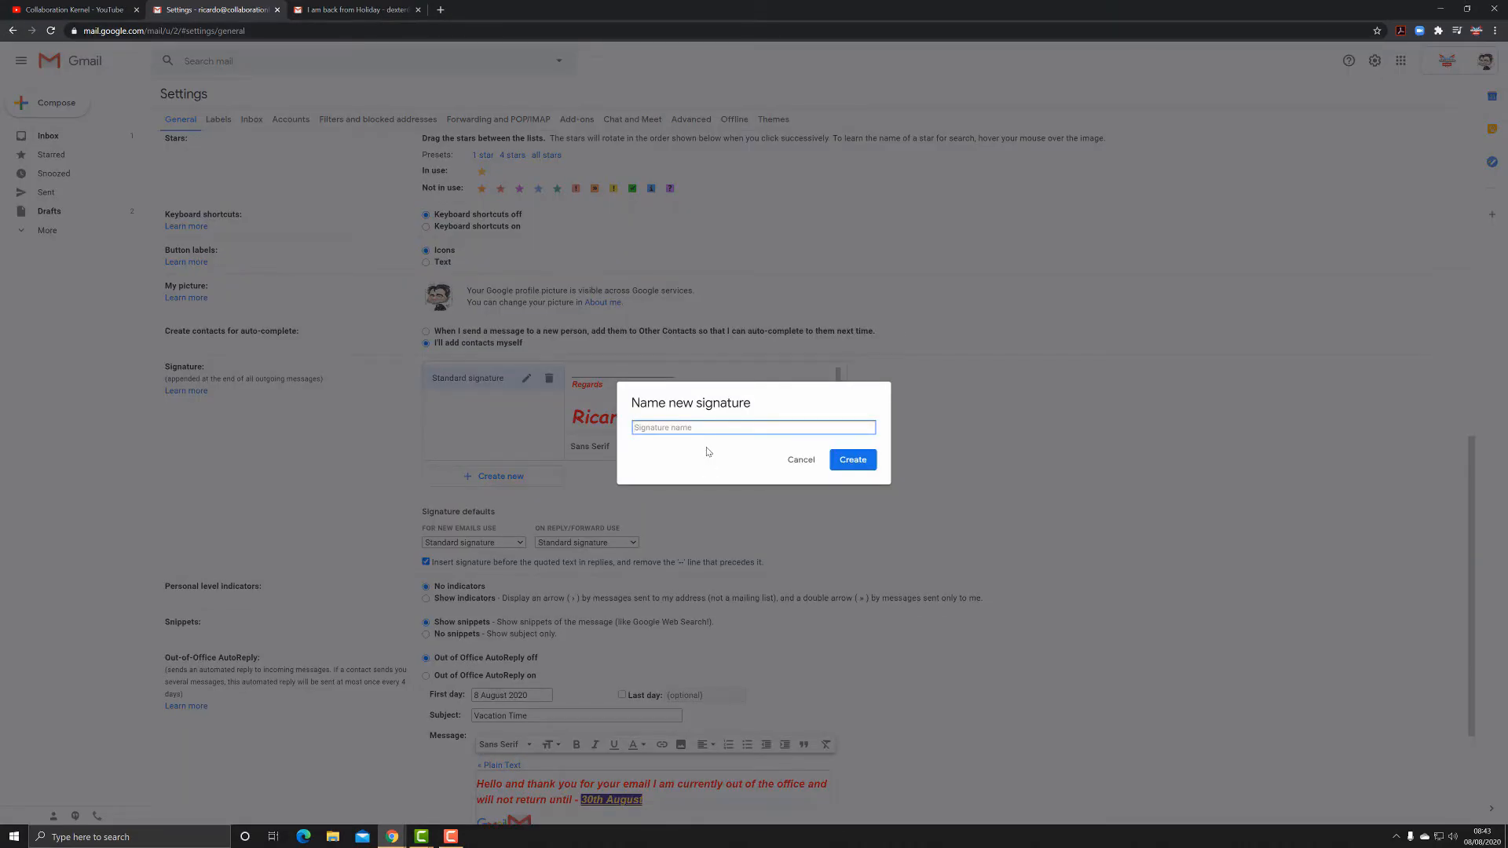
{"action": "type", "text": "test signature"}
{"action": "left_click", "coordinate": [853, 463]}
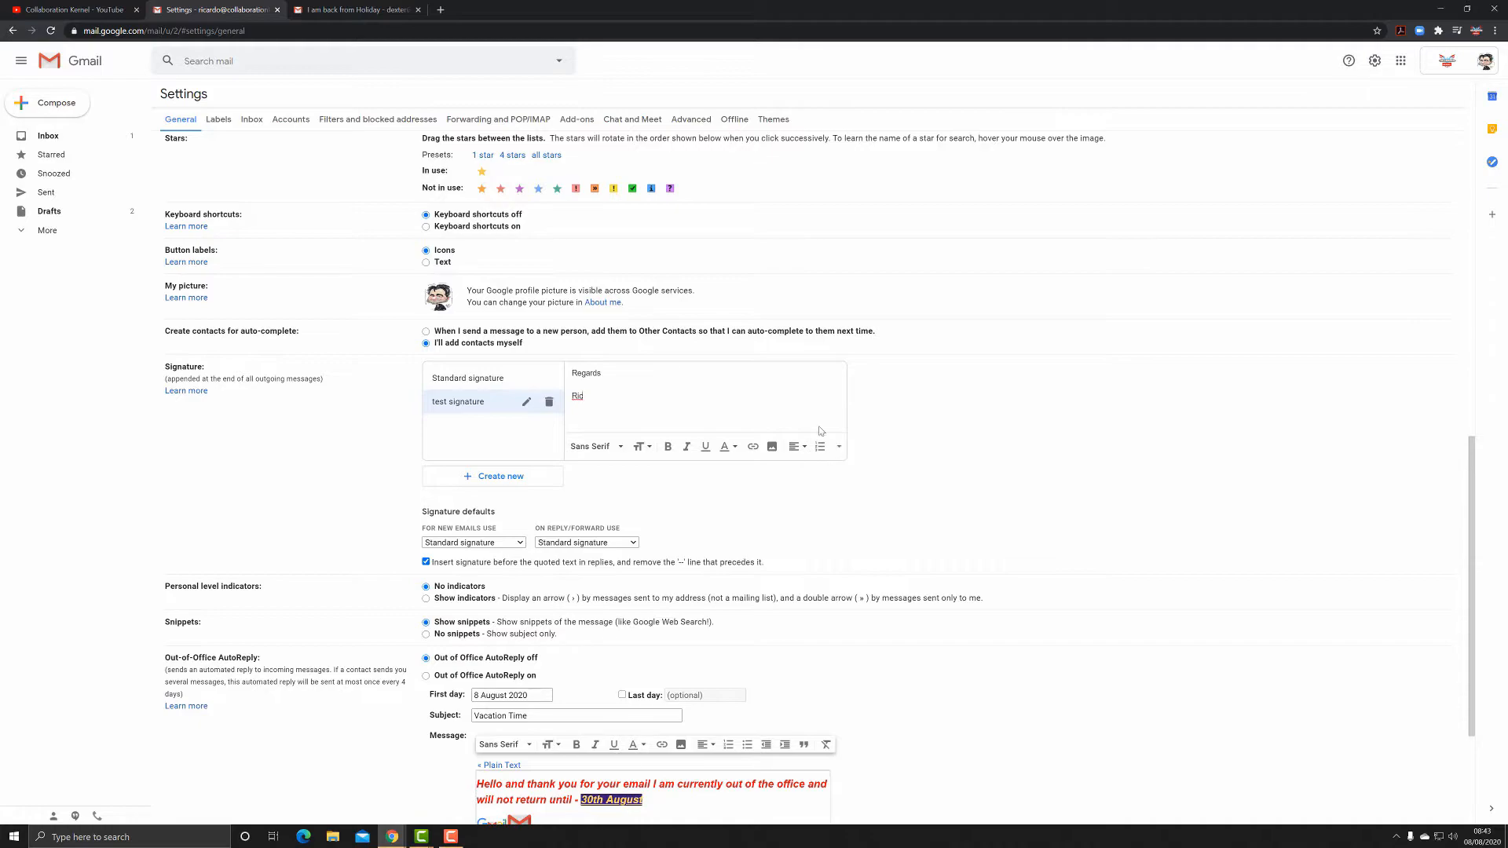
Step: Format all of the test signature's text as bold, Huge, Georgia and green, and save the settings changes
{"action": "left_click_drag", "start_coordinate": [618, 402], "coordinate": [565, 370]}
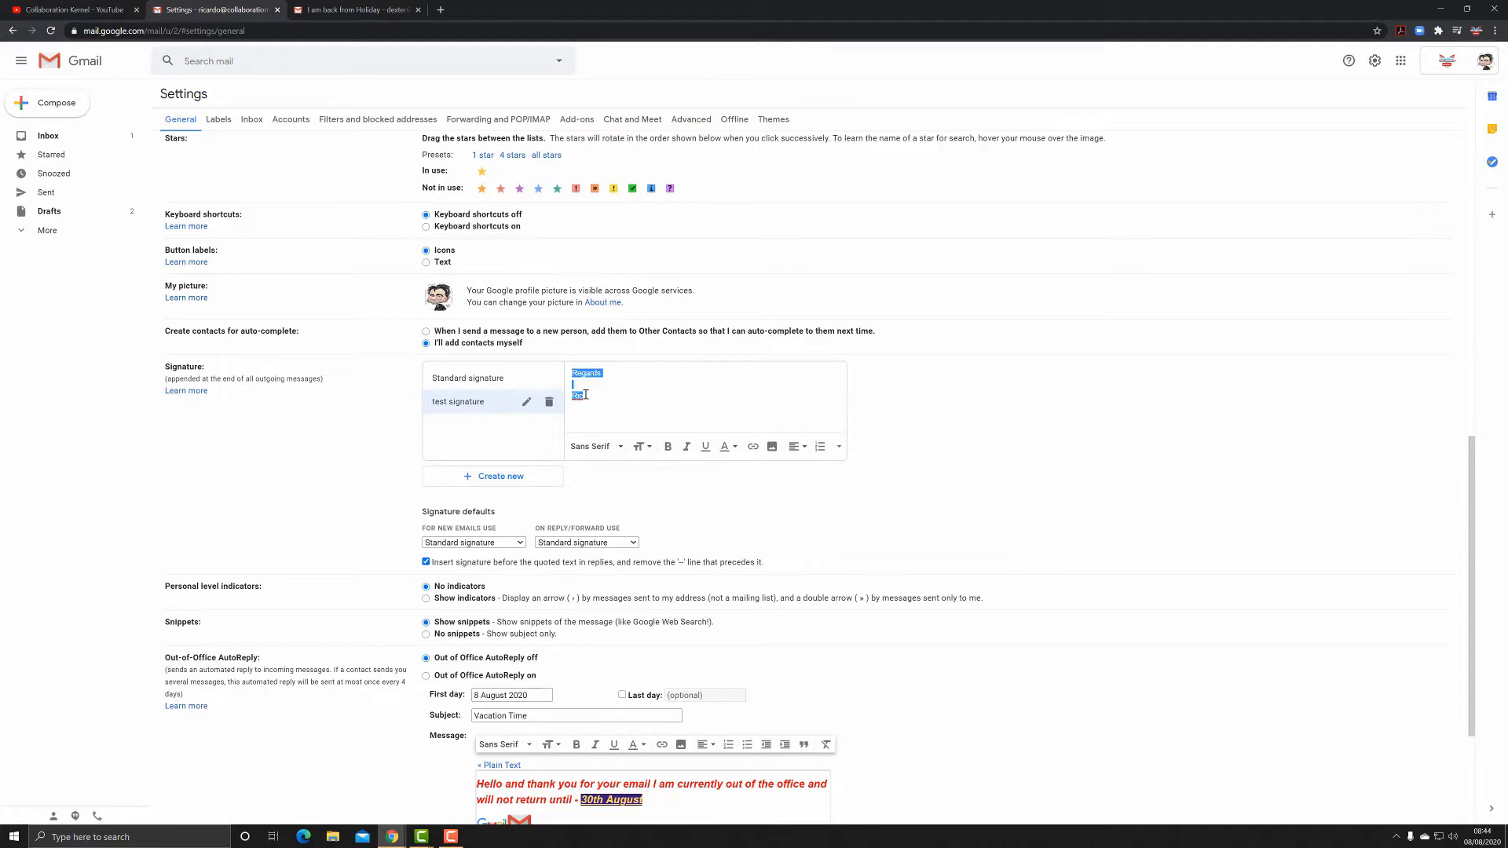
{"action": "left_click", "coordinate": [668, 447]}
{"action": "left_click", "coordinate": [642, 446]}
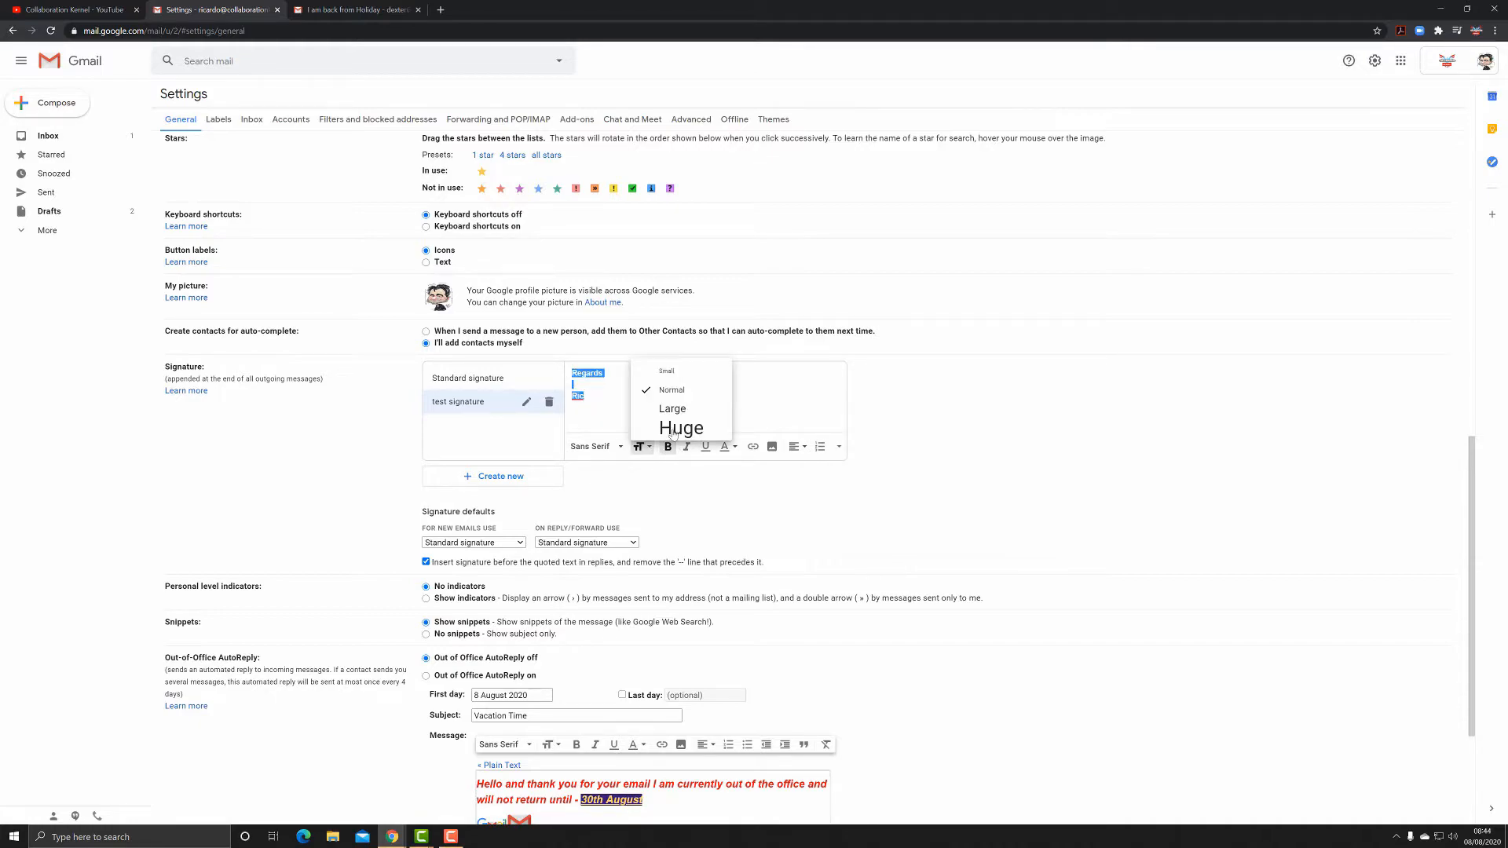
{"action": "left_click", "coordinate": [683, 424]}
{"action": "left_click", "coordinate": [620, 447]}
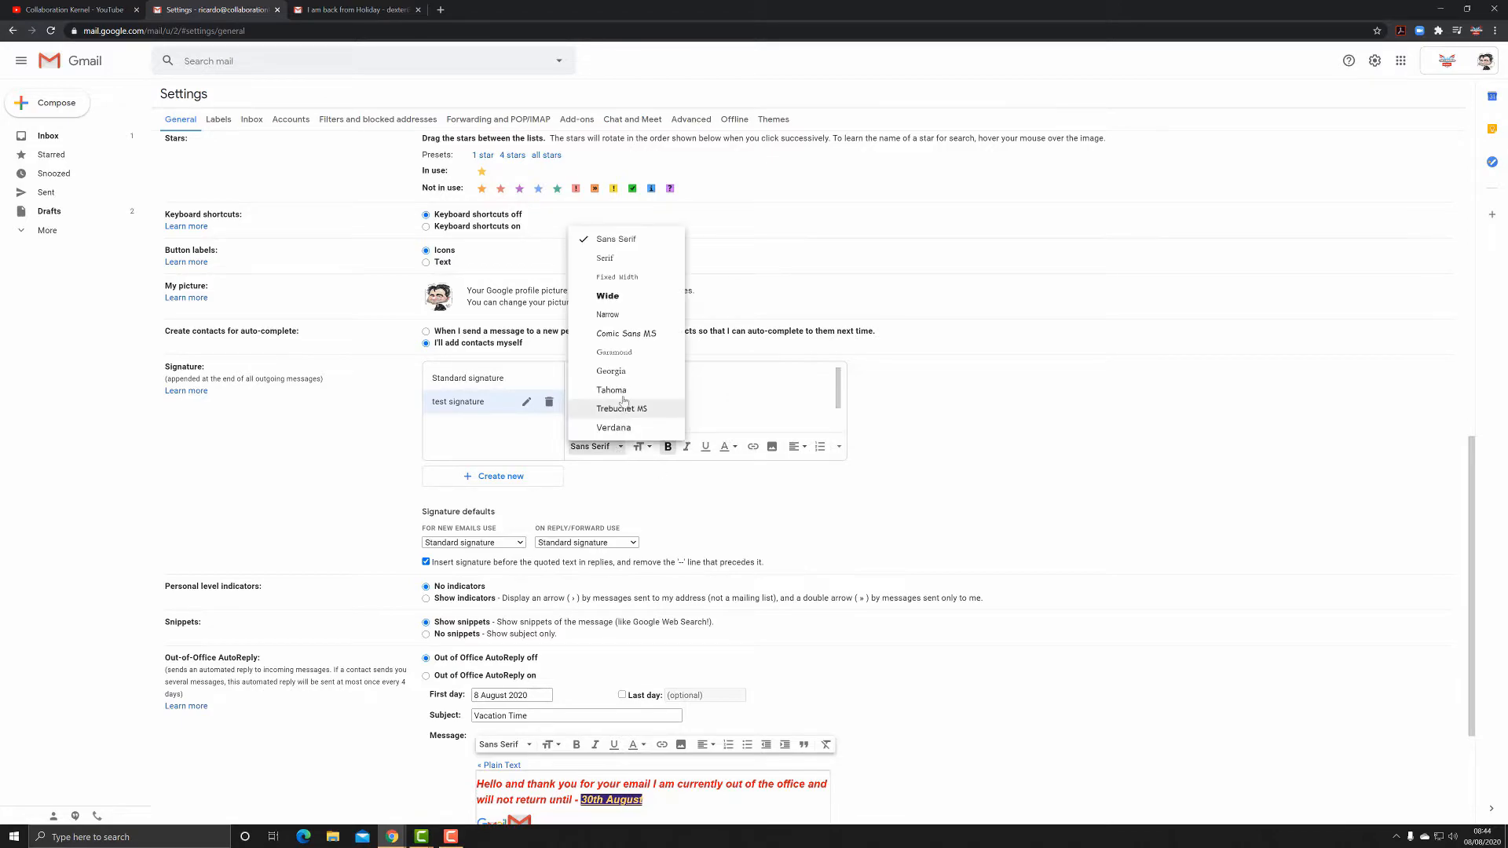
{"action": "left_click", "coordinate": [618, 371]}
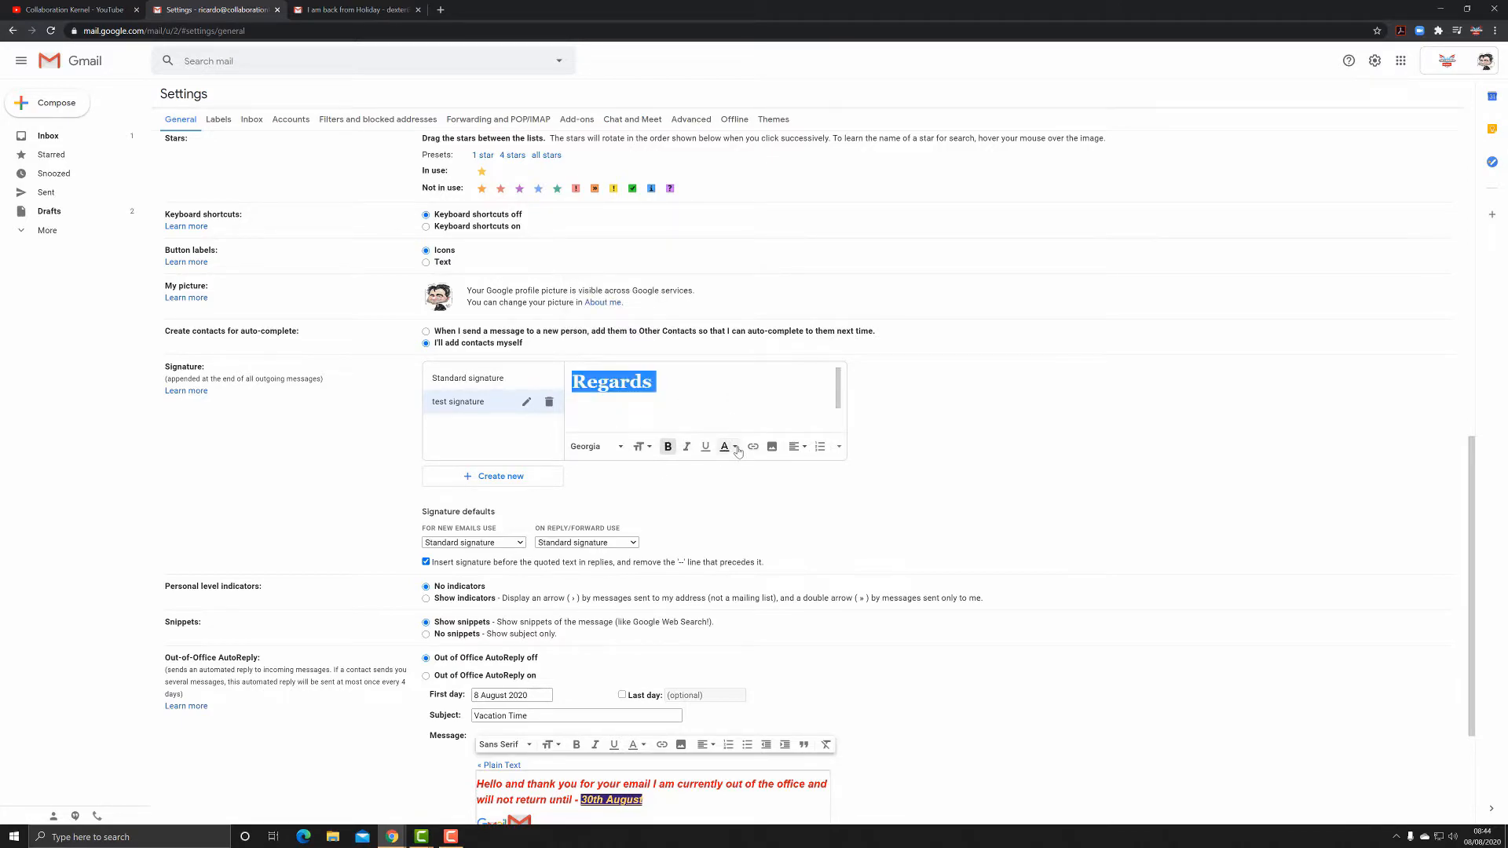
{"action": "left_click", "coordinate": [726, 447]}
{"action": "left_click", "coordinate": [686, 407]}
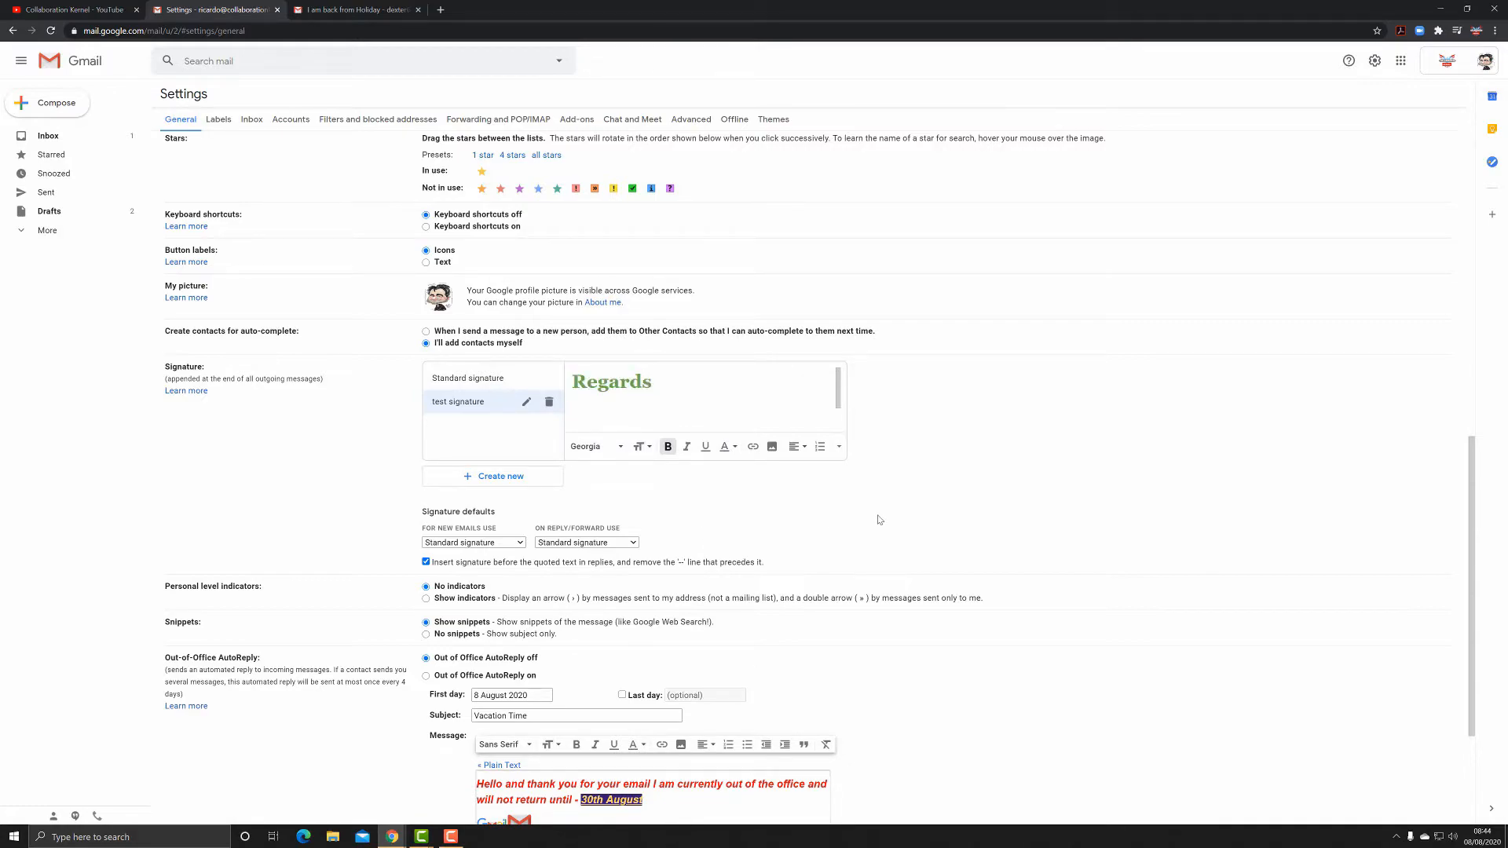
{"action": "scroll", "coordinate": [878, 522], "scroll_direction": "down", "scroll_amount": 3}
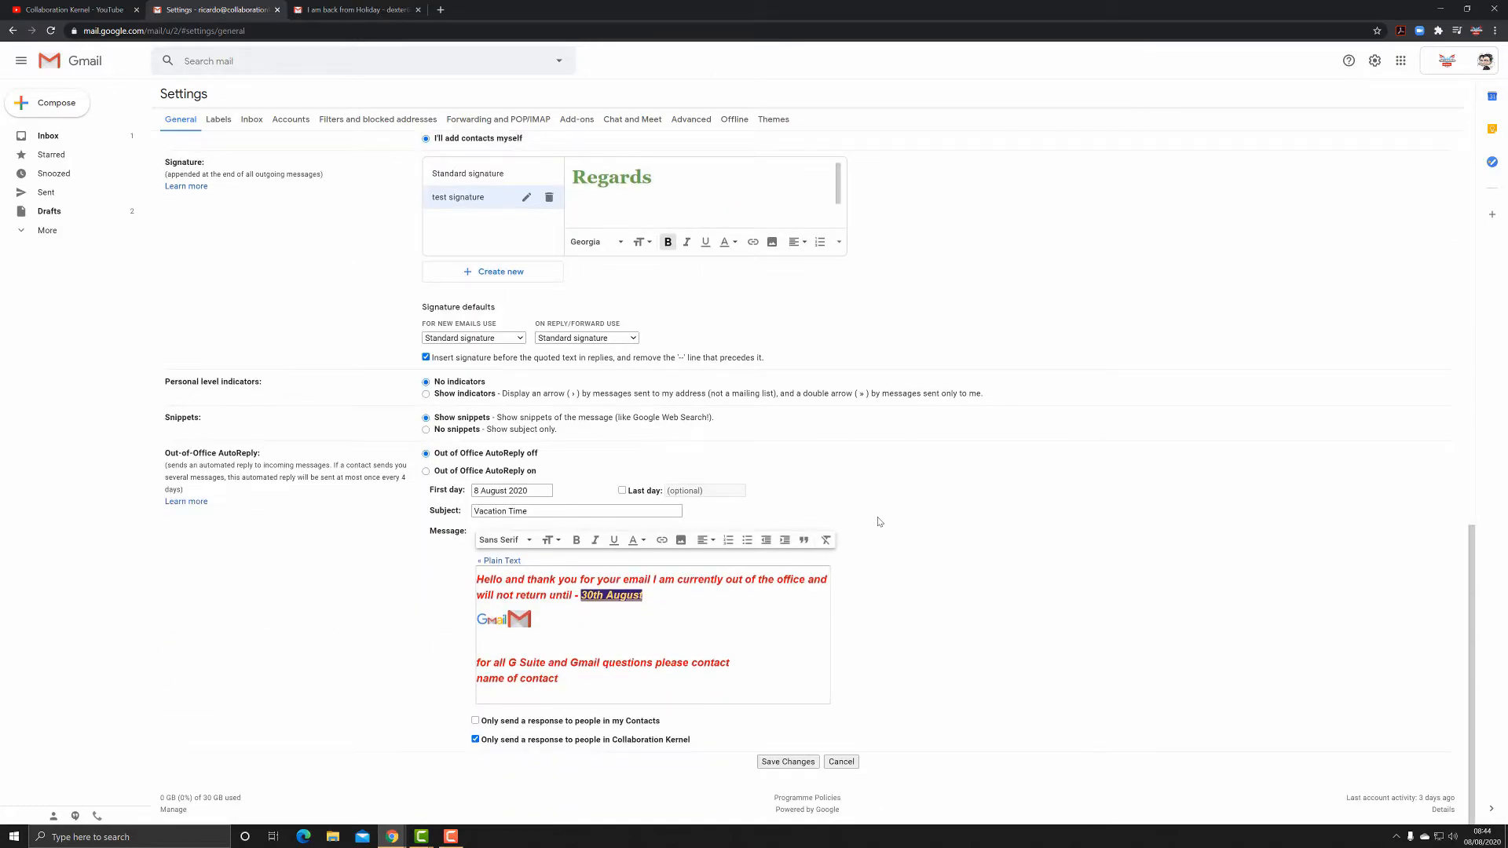
{"action": "left_click", "coordinate": [793, 761]}
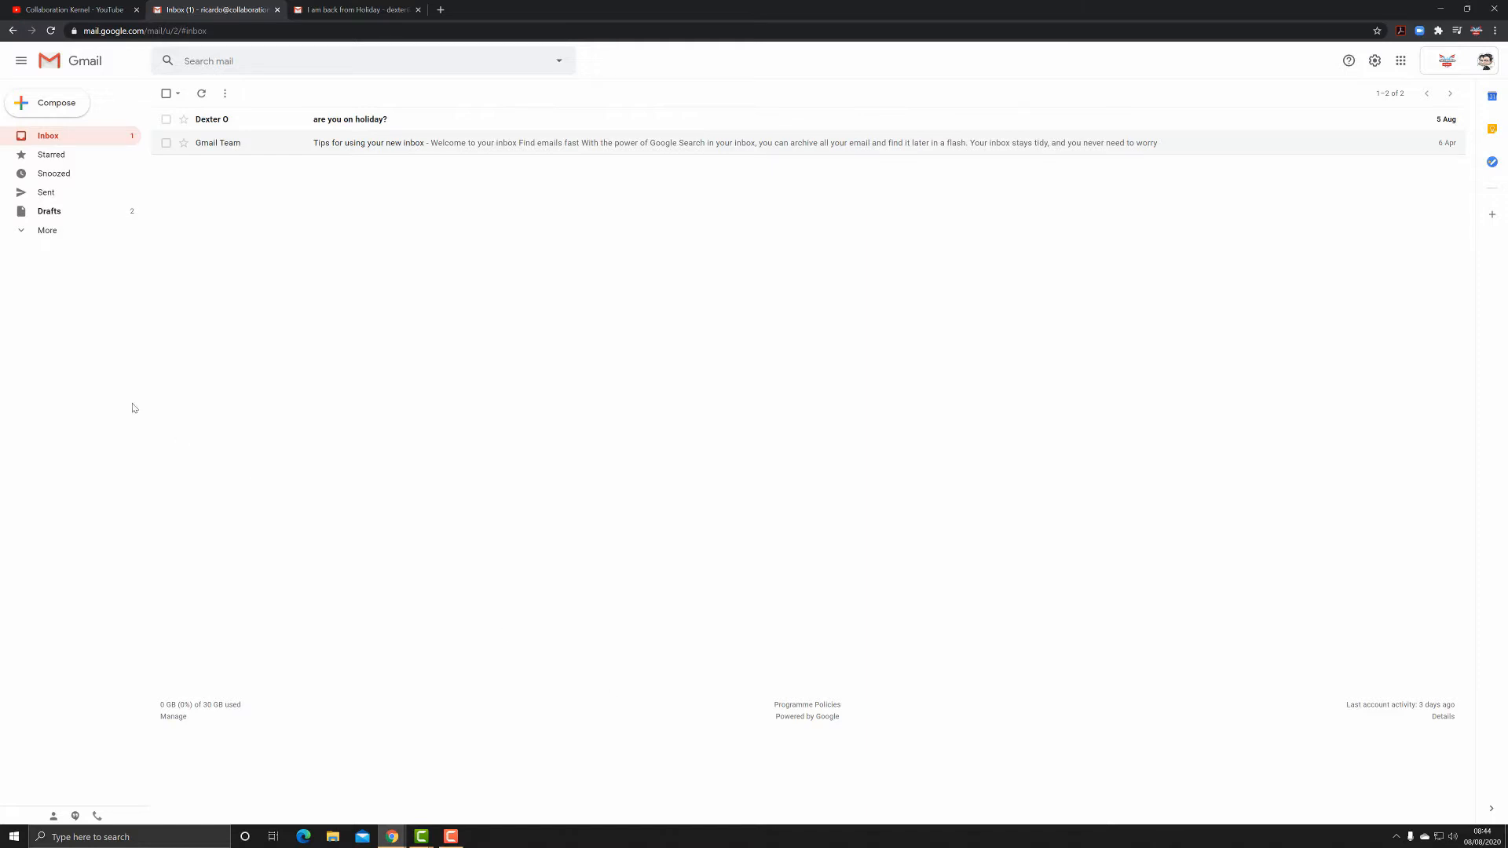
Step: Reopen the draft "Hello I am back from vacation", enlarge its compose window and reposition it to show the whole message
{"action": "left_click", "coordinate": [52, 214]}
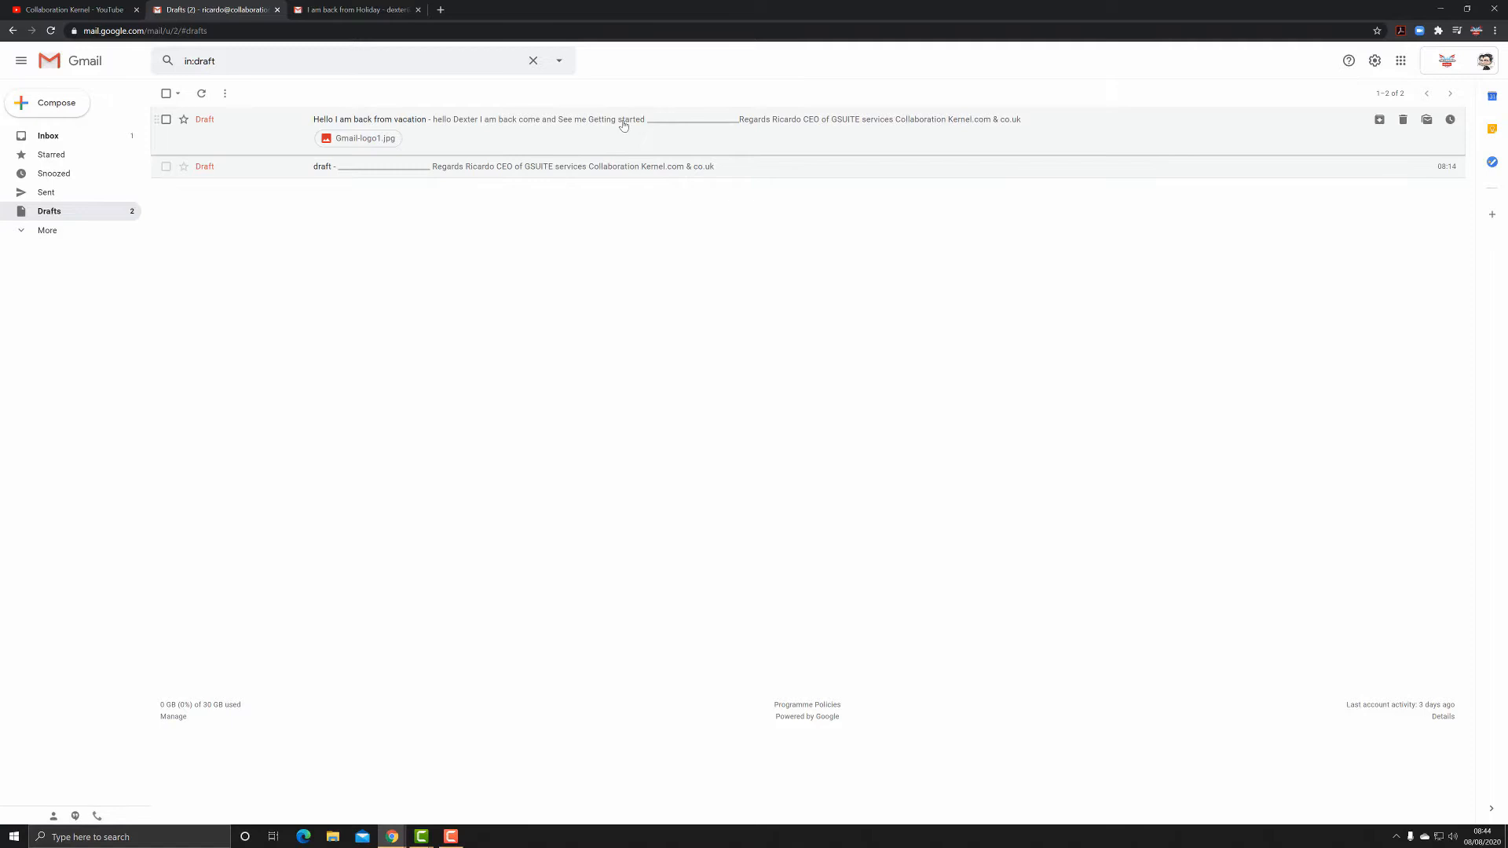
{"action": "left_click", "coordinate": [622, 126]}
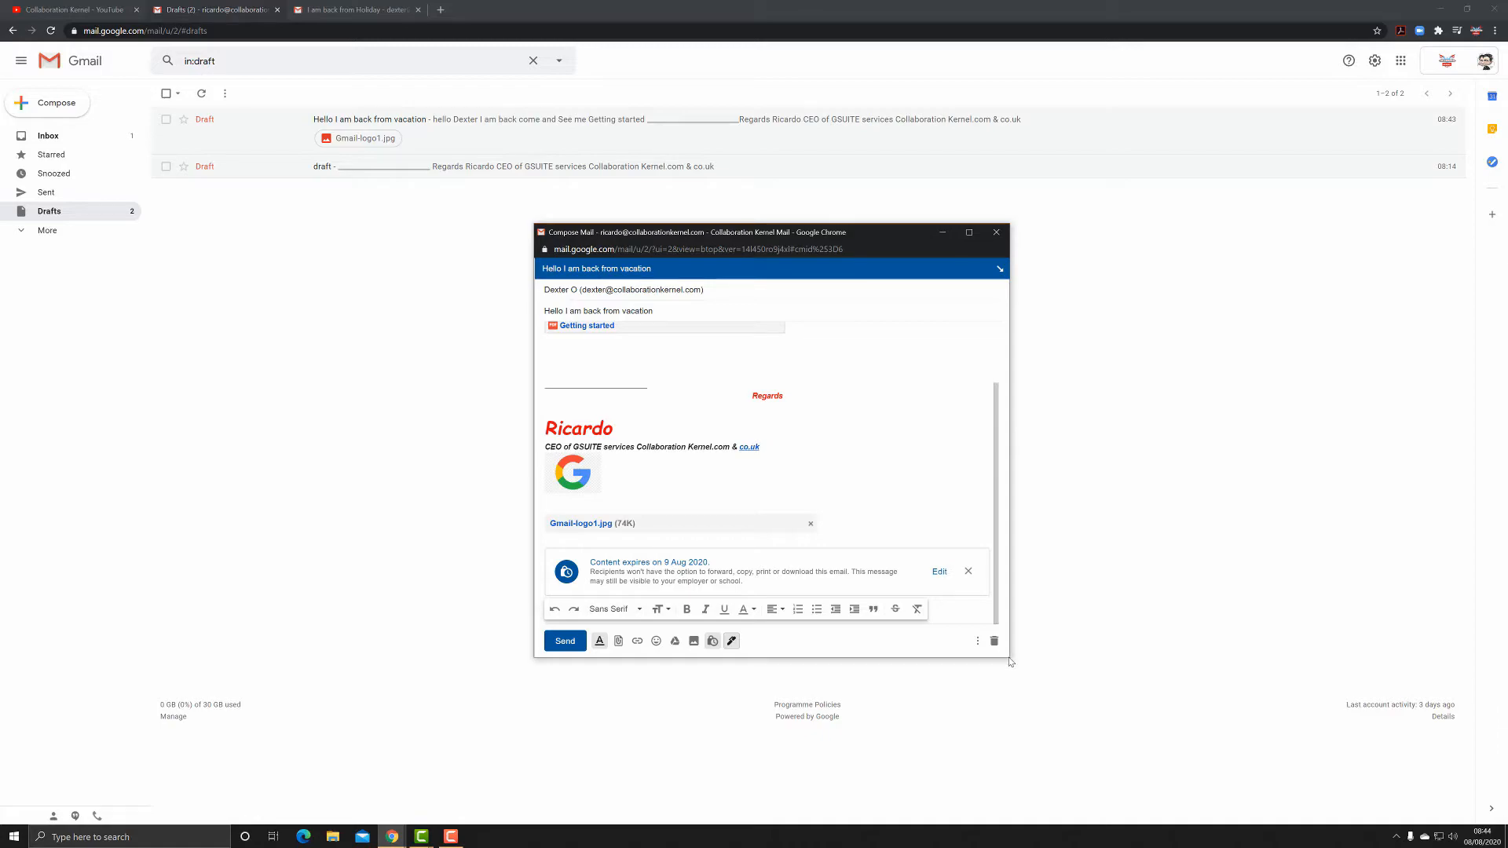
{"action": "left_click_drag", "start_coordinate": [1006, 662], "coordinate": [1265, 771]}
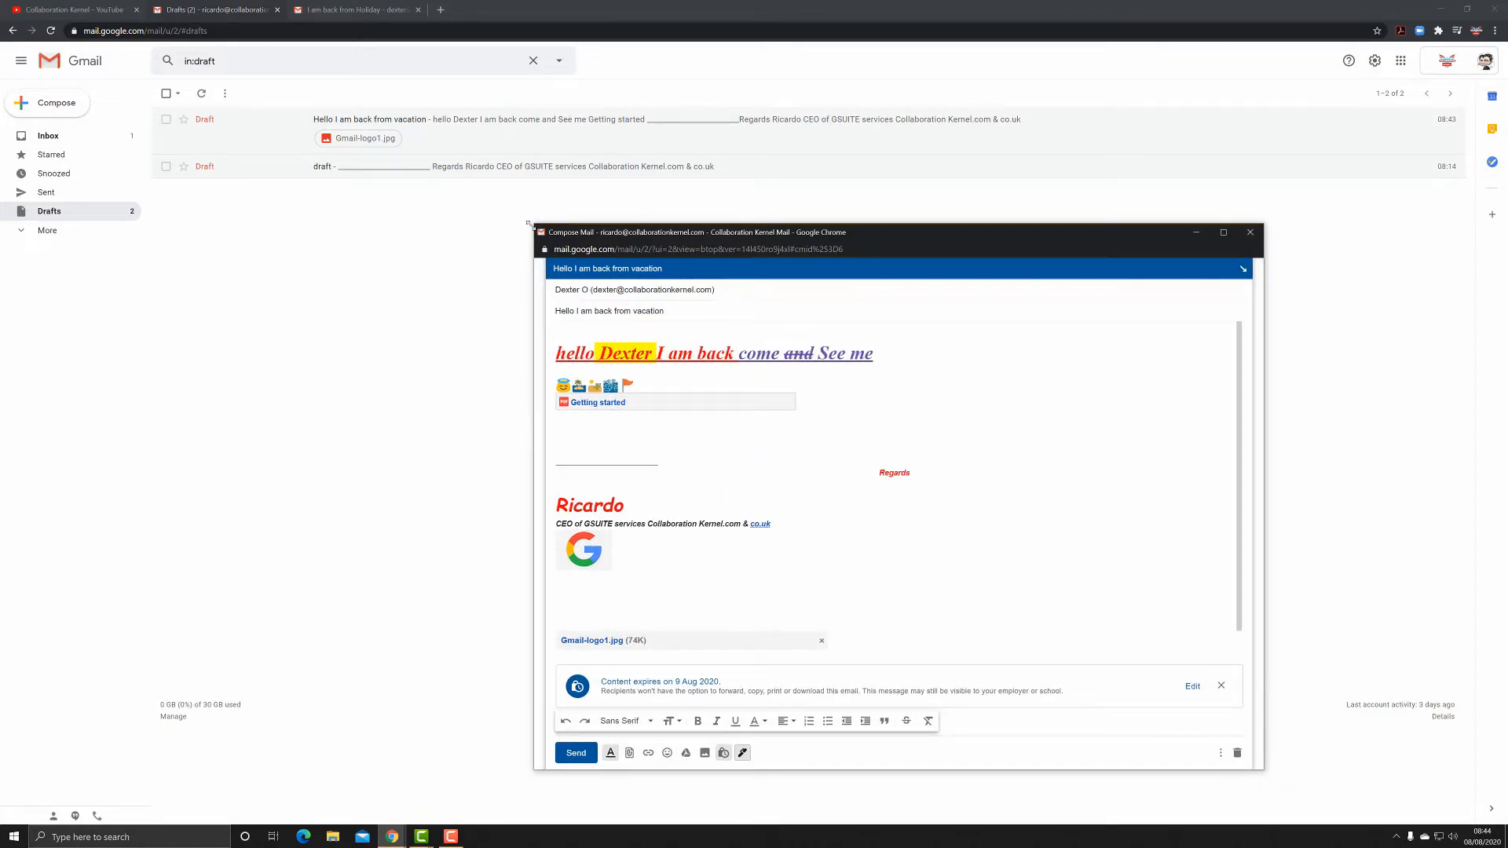
{"action": "left_click_drag", "start_coordinate": [540, 222], "coordinate": [458, 150]}
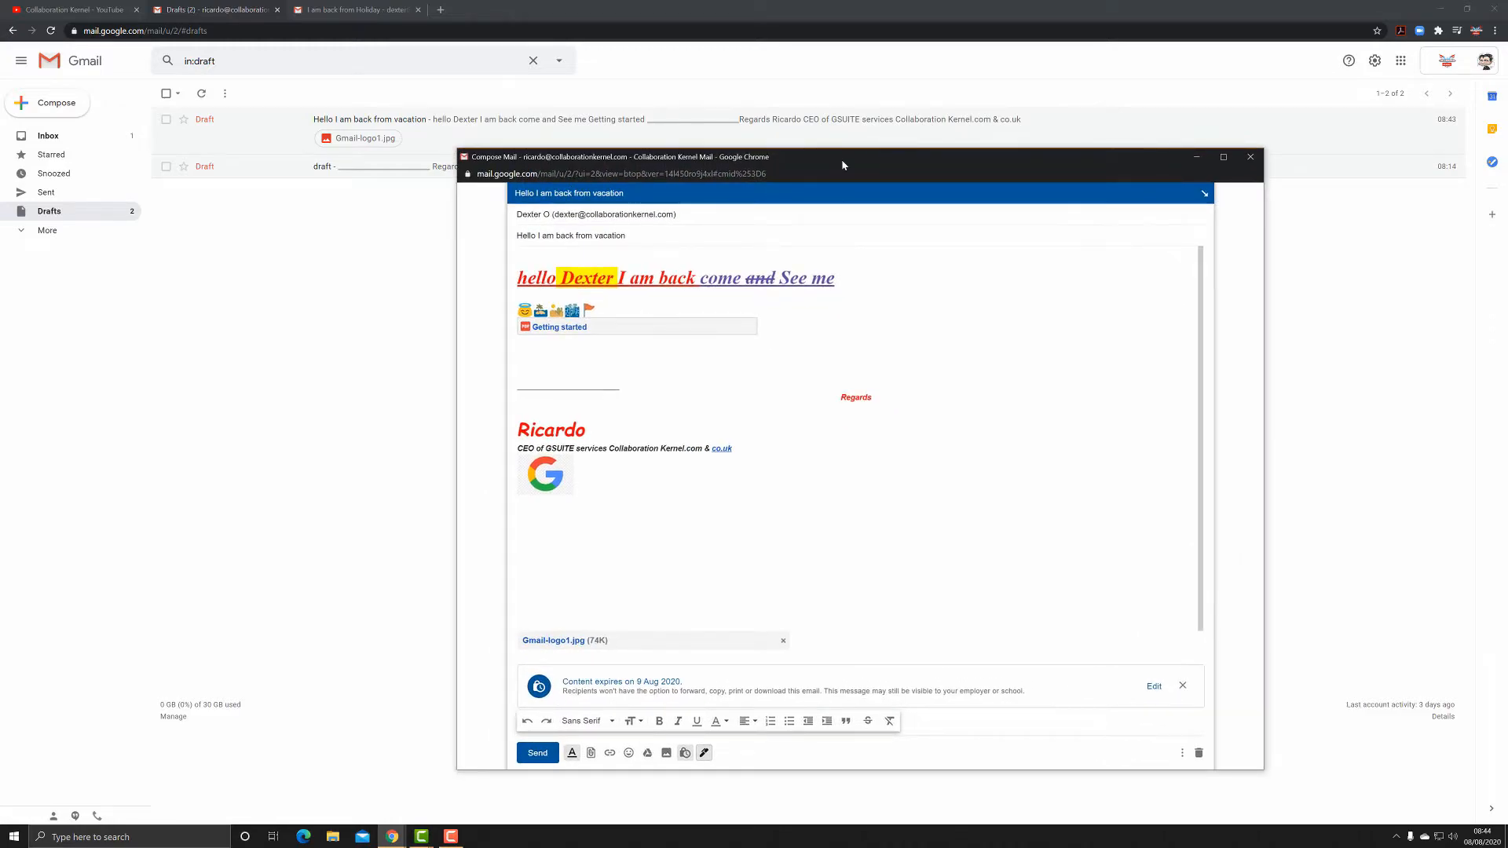
{"action": "left_click_drag", "start_coordinate": [843, 165], "coordinate": [718, 104]}
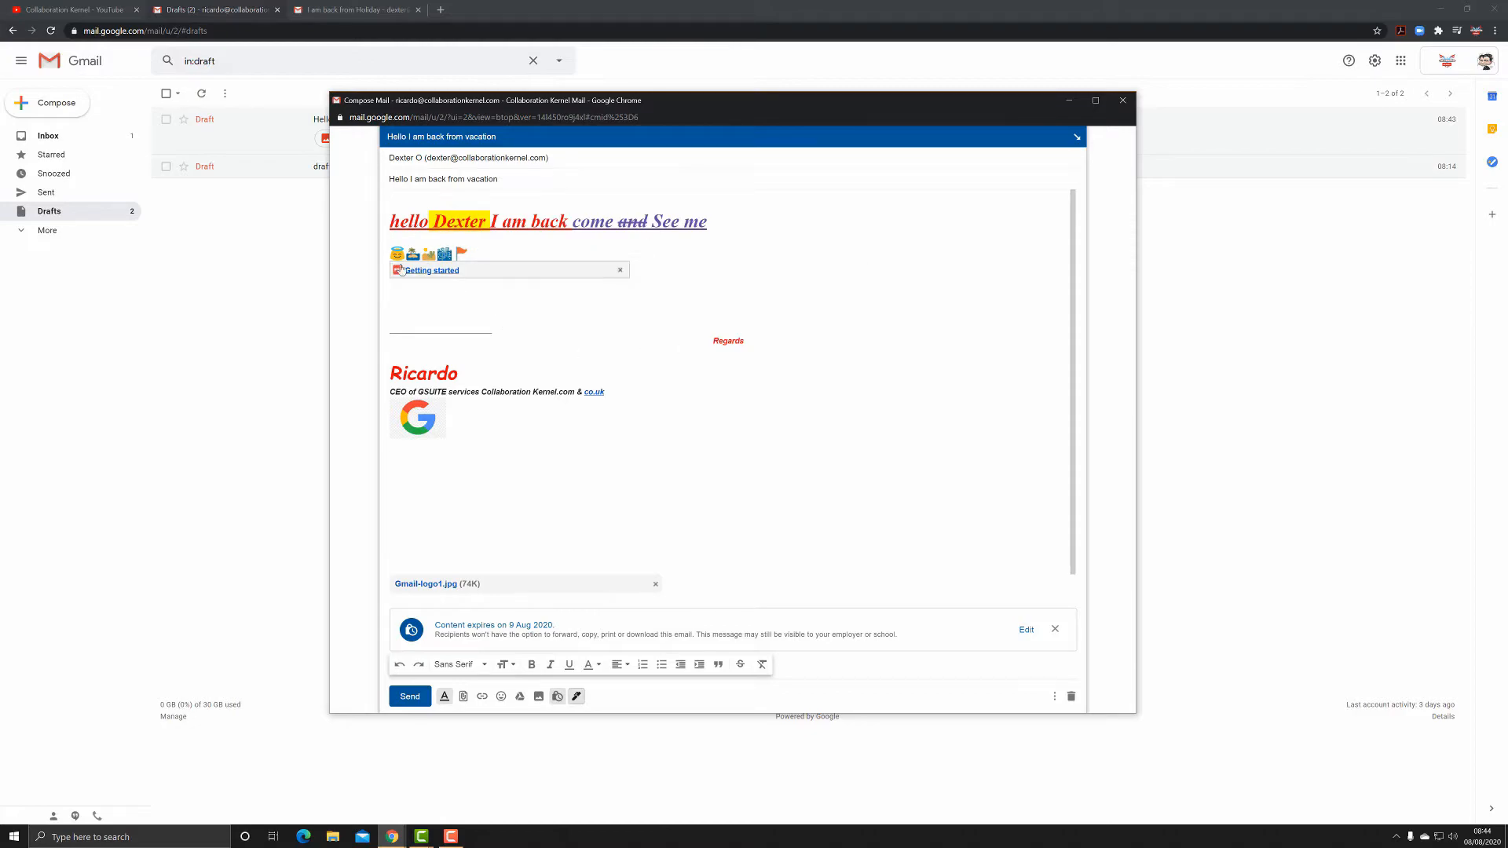
Step: Move the red flag emoji one place earlier in the message's emoji row
{"action": "left_click", "coordinate": [458, 253]}
{"action": "left_click_drag", "start_coordinate": [441, 252], "coordinate": [439, 252]}
Step: Check the message's font choices and signature choices, and open the signature management settings
{"action": "left_click", "coordinate": [463, 664]}
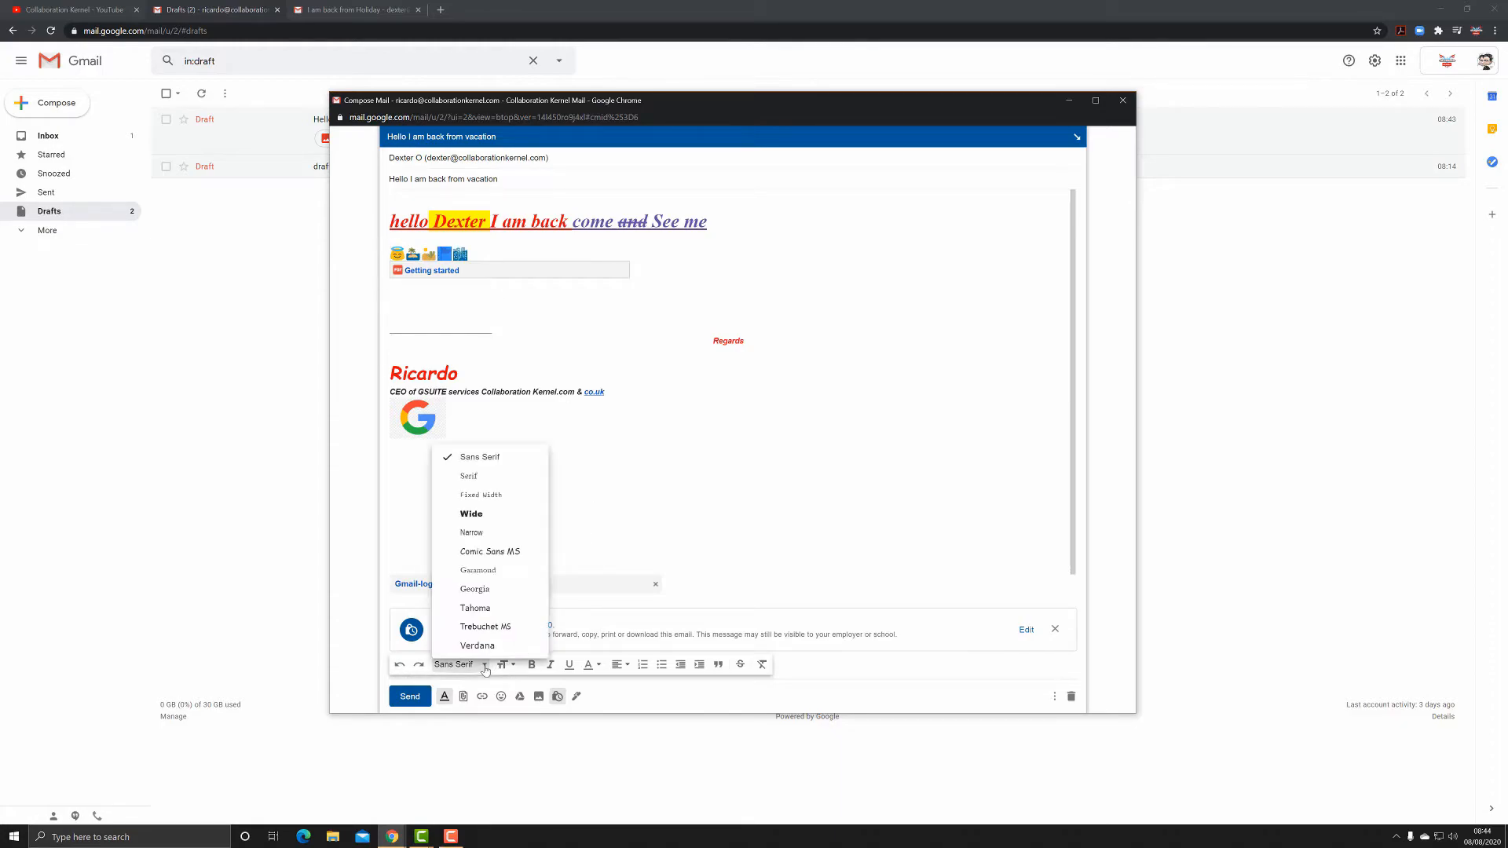
{"action": "left_click", "coordinate": [696, 509]}
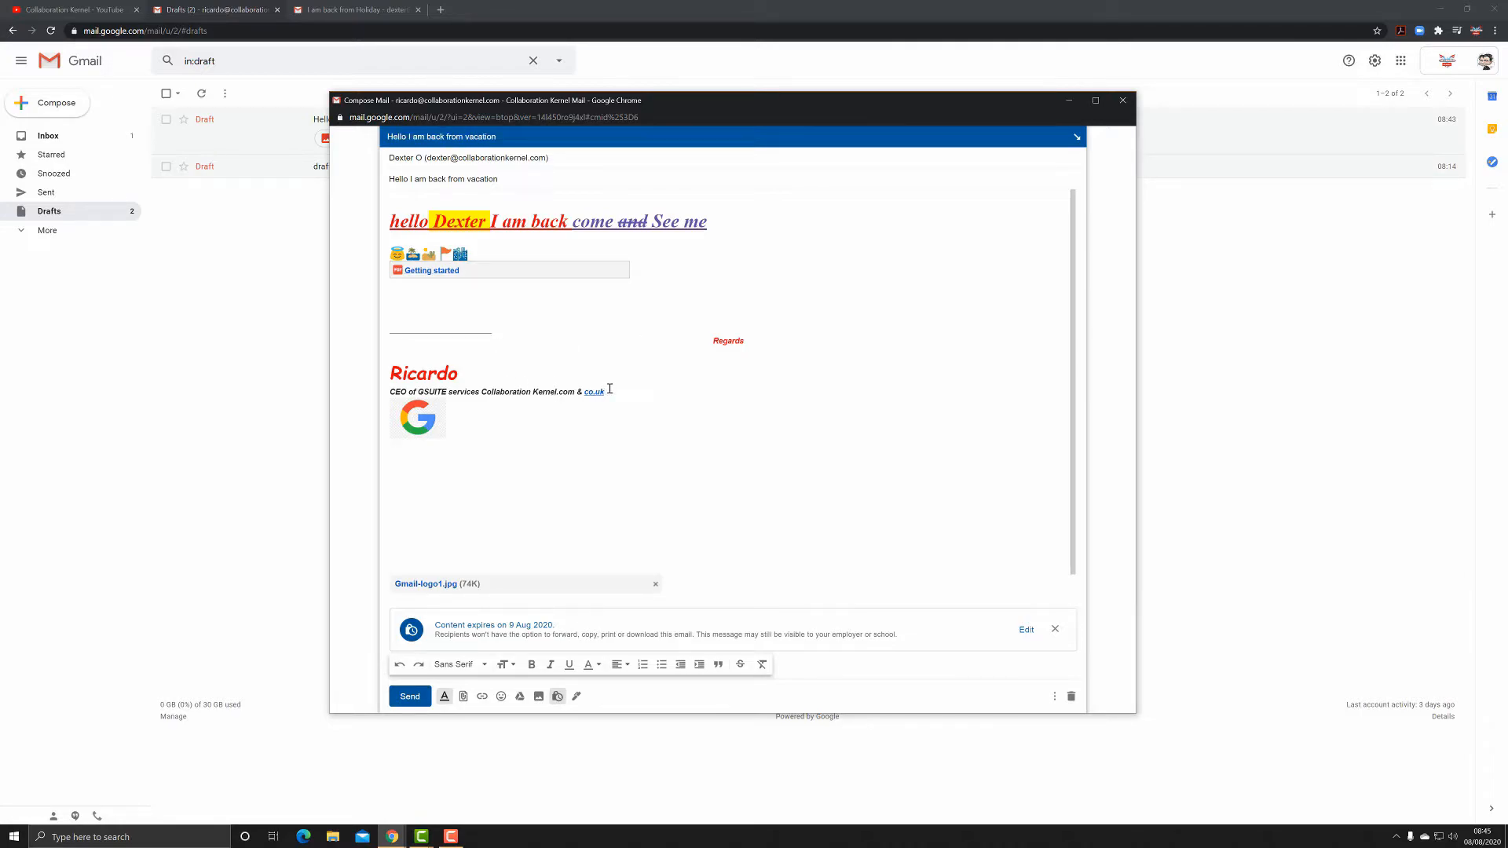
{"action": "left_click", "coordinate": [577, 697]}
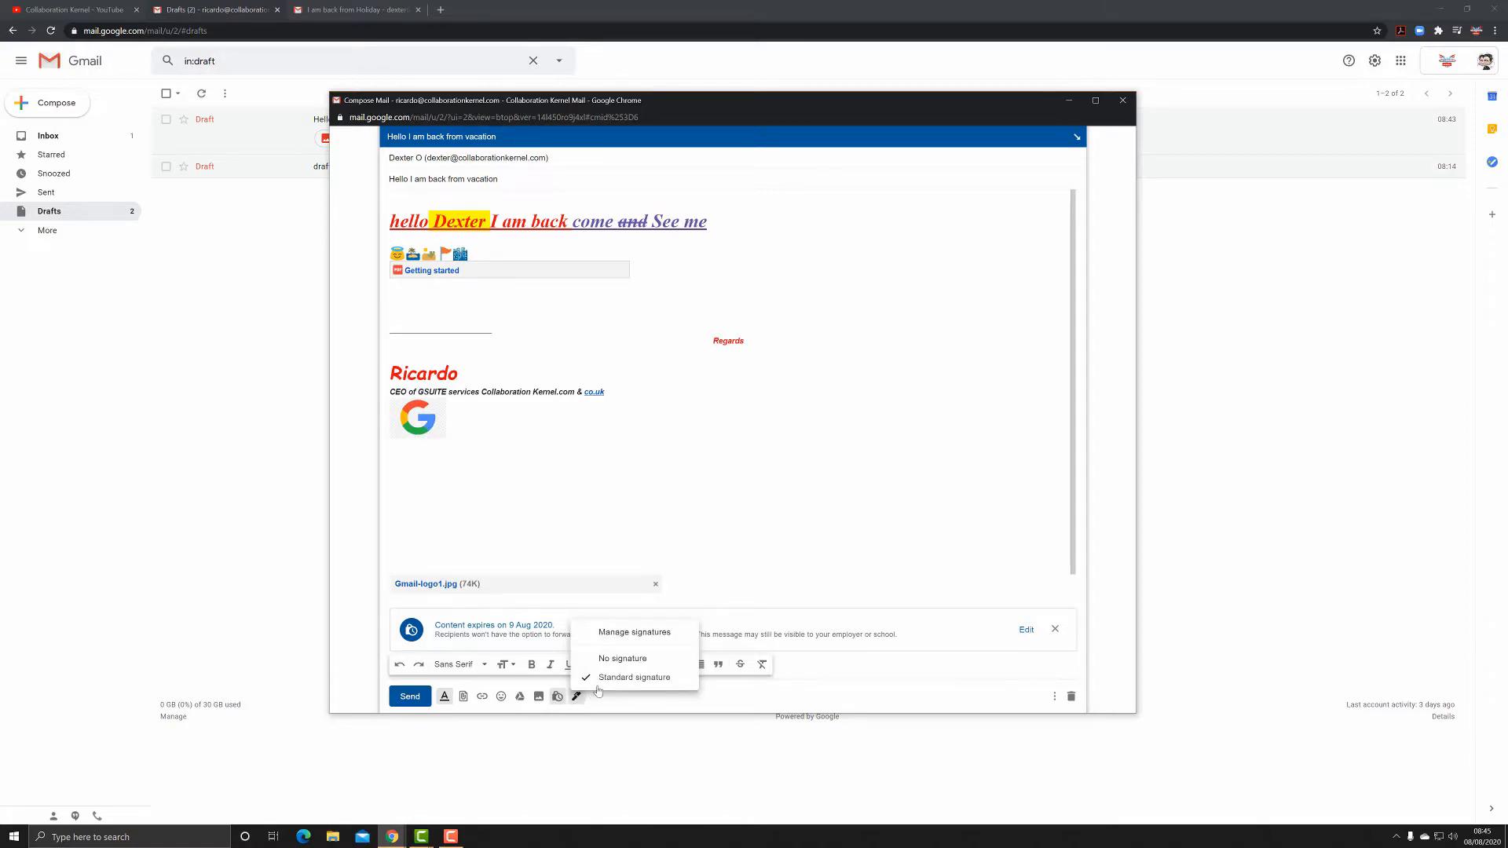
{"action": "left_click", "coordinate": [635, 633]}
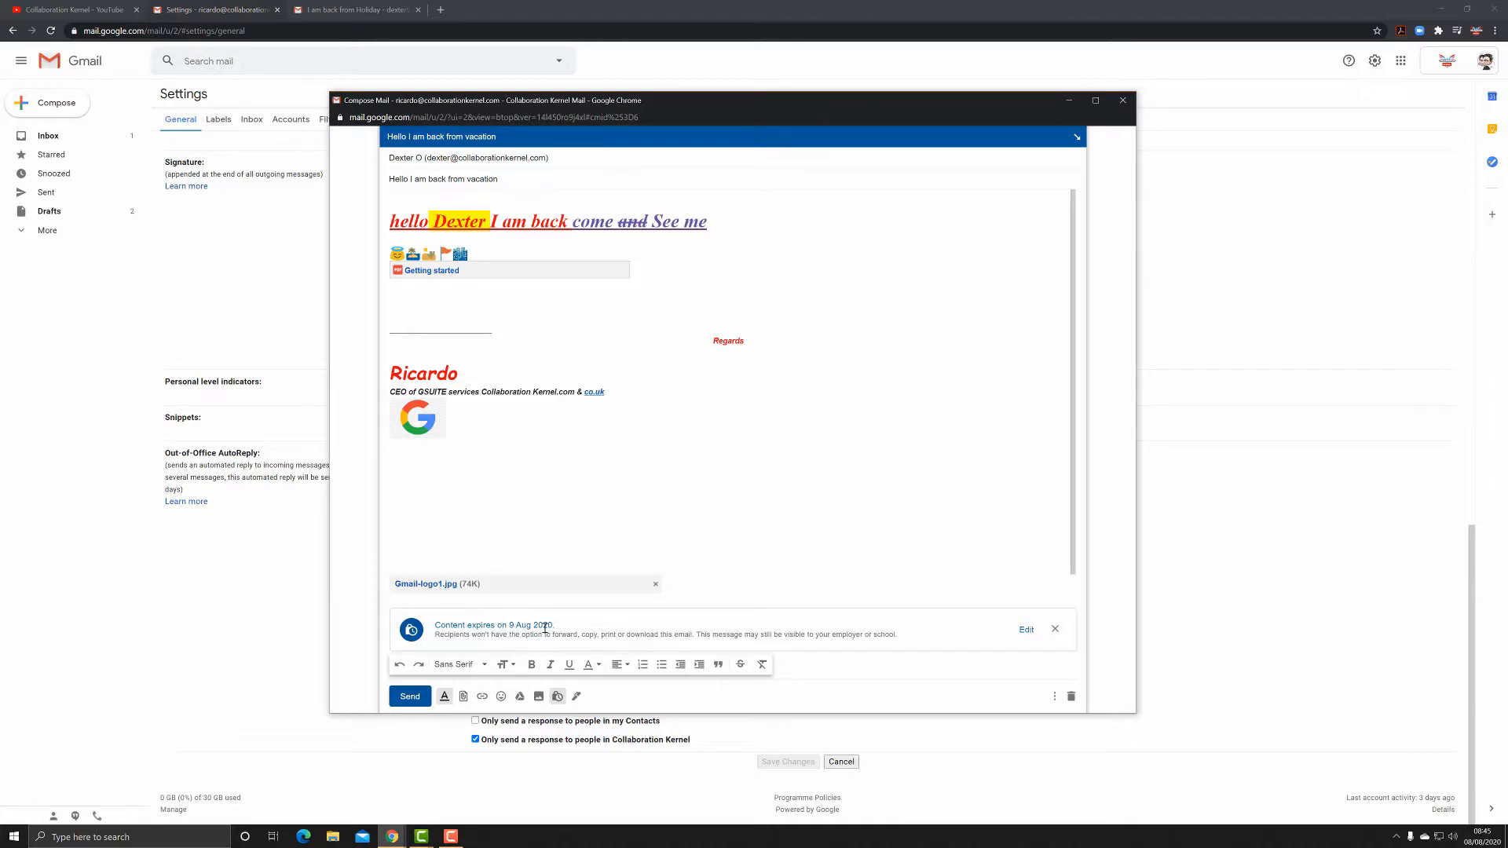
Step: Change the message's confidential mode expiry to 1 week, keeping no SMS passcode, and save it
{"action": "left_click", "coordinate": [1026, 630]}
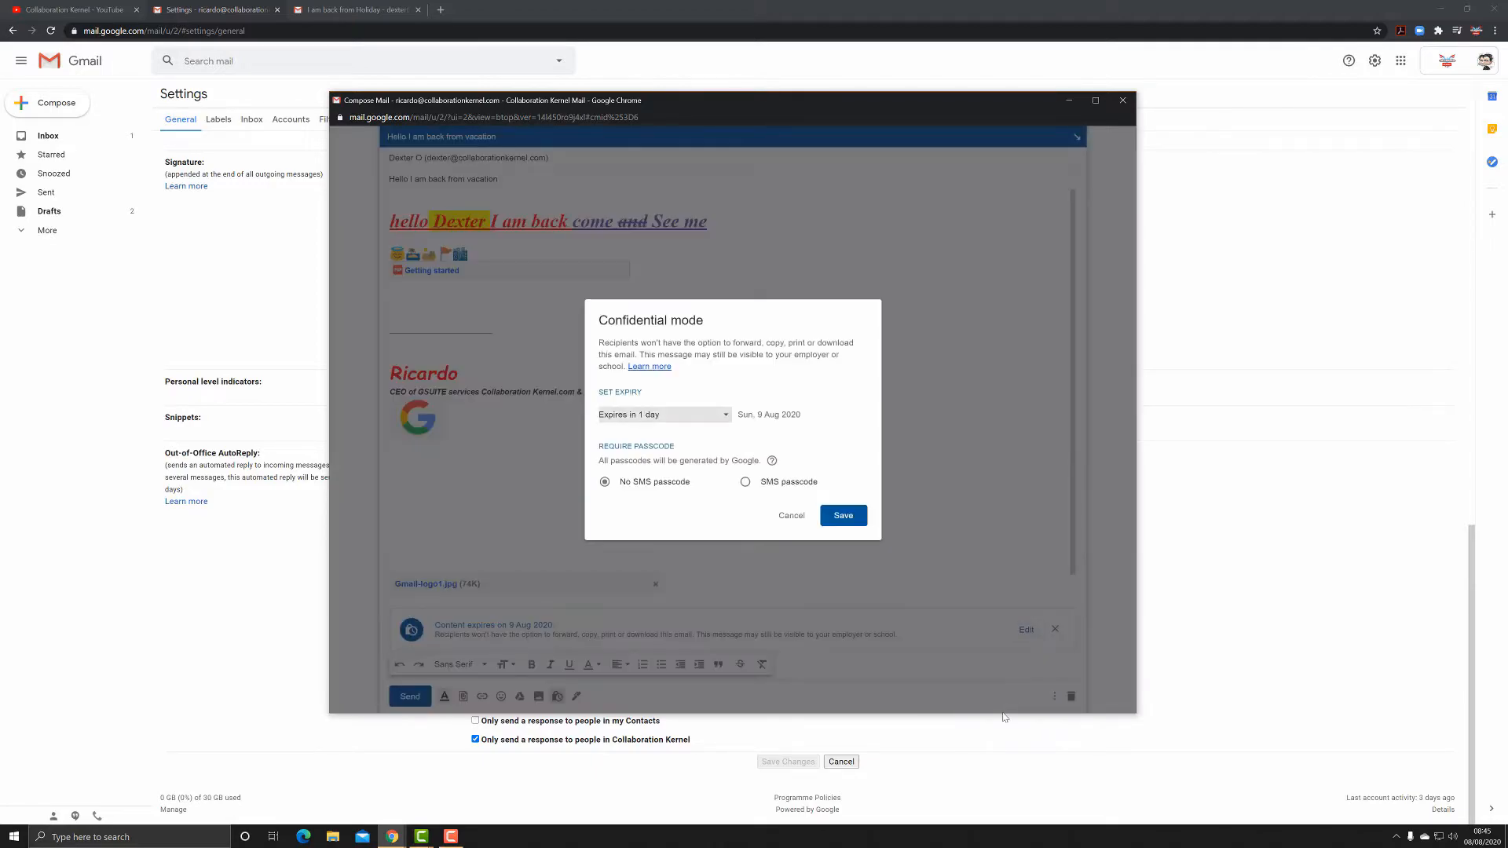
{"action": "left_click", "coordinate": [727, 418]}
{"action": "left_click", "coordinate": [706, 438]}
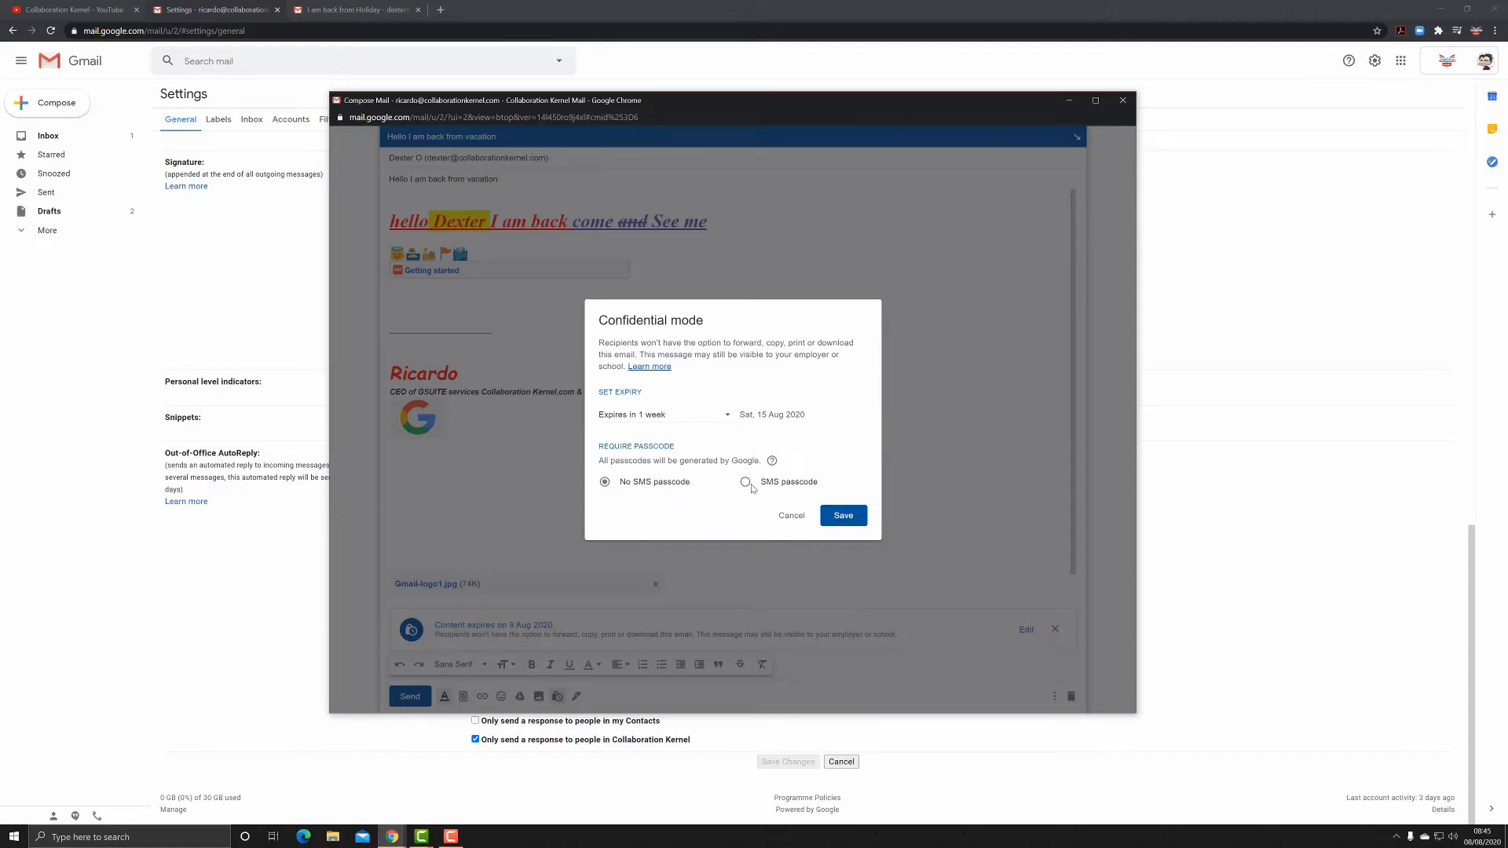
{"action": "left_click", "coordinate": [835, 520]}
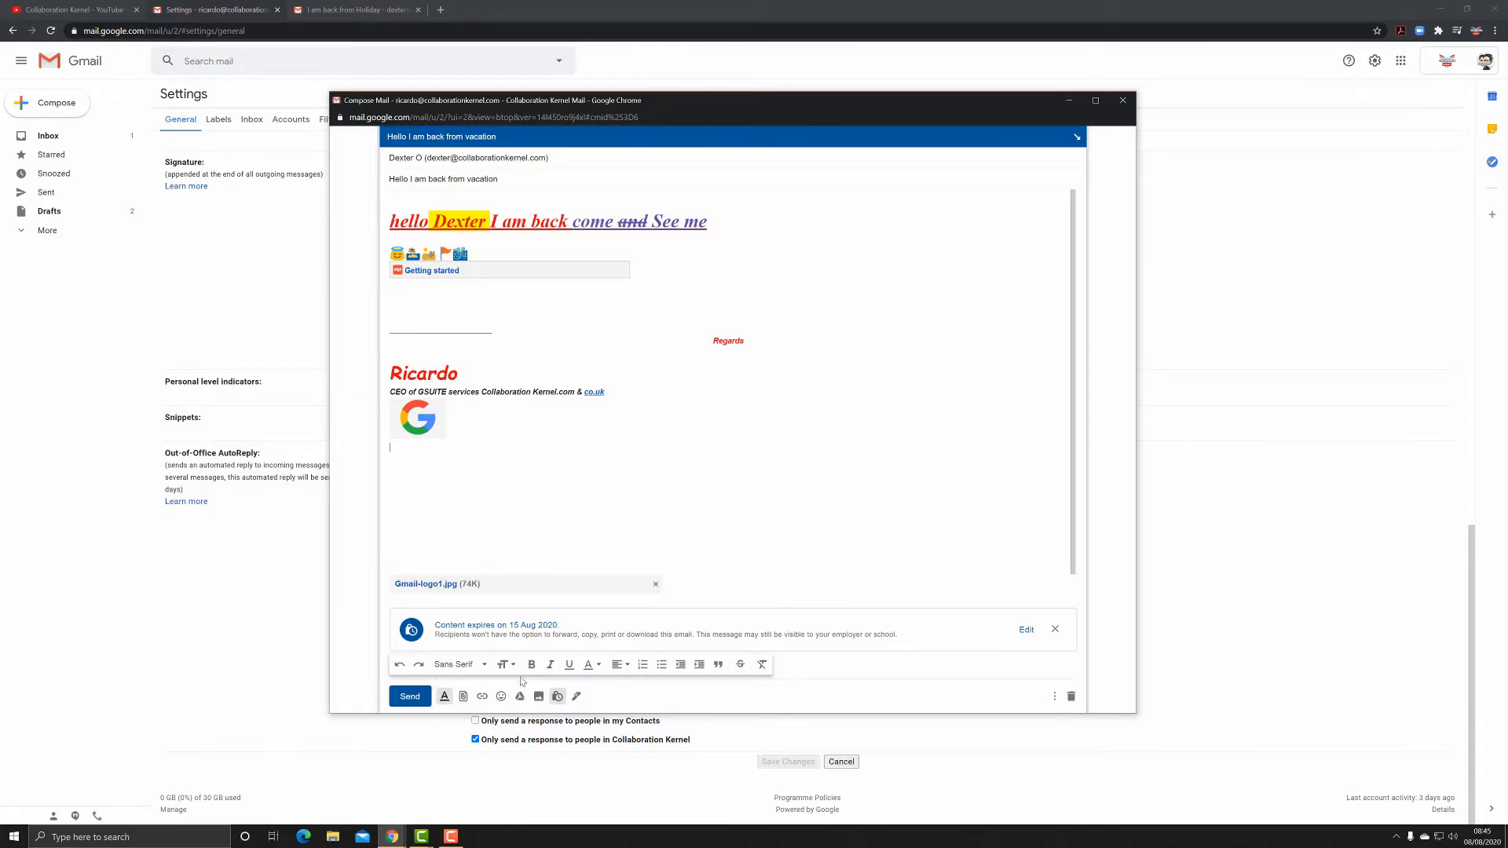
Step: Undo the latest edits in the message body and redo them, twice over
{"action": "left_click", "coordinate": [399, 665]}
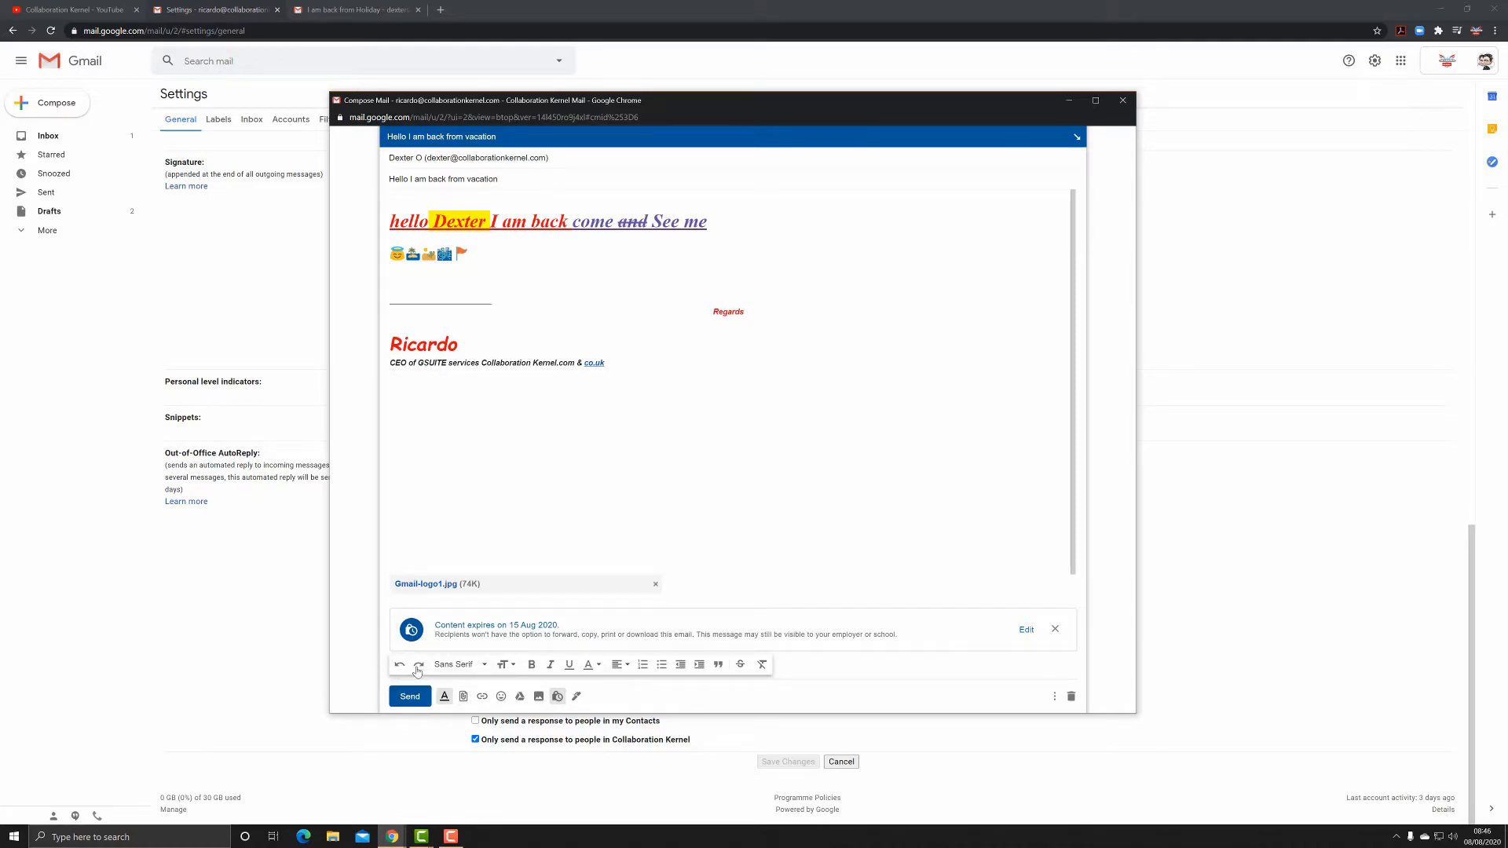
{"action": "left_click", "coordinate": [418, 665]}
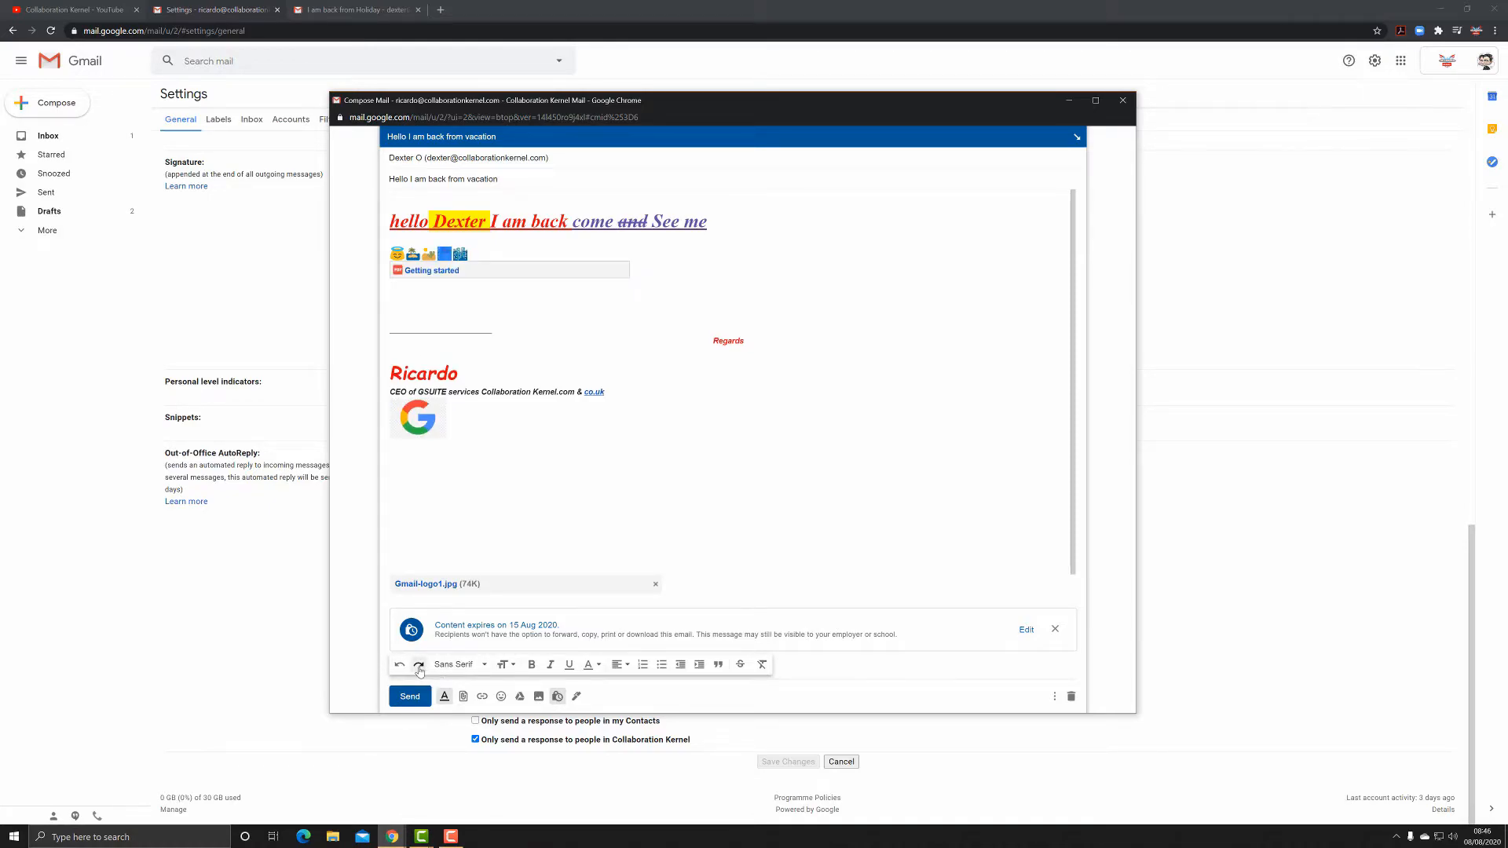
{"action": "left_click", "coordinate": [399, 665]}
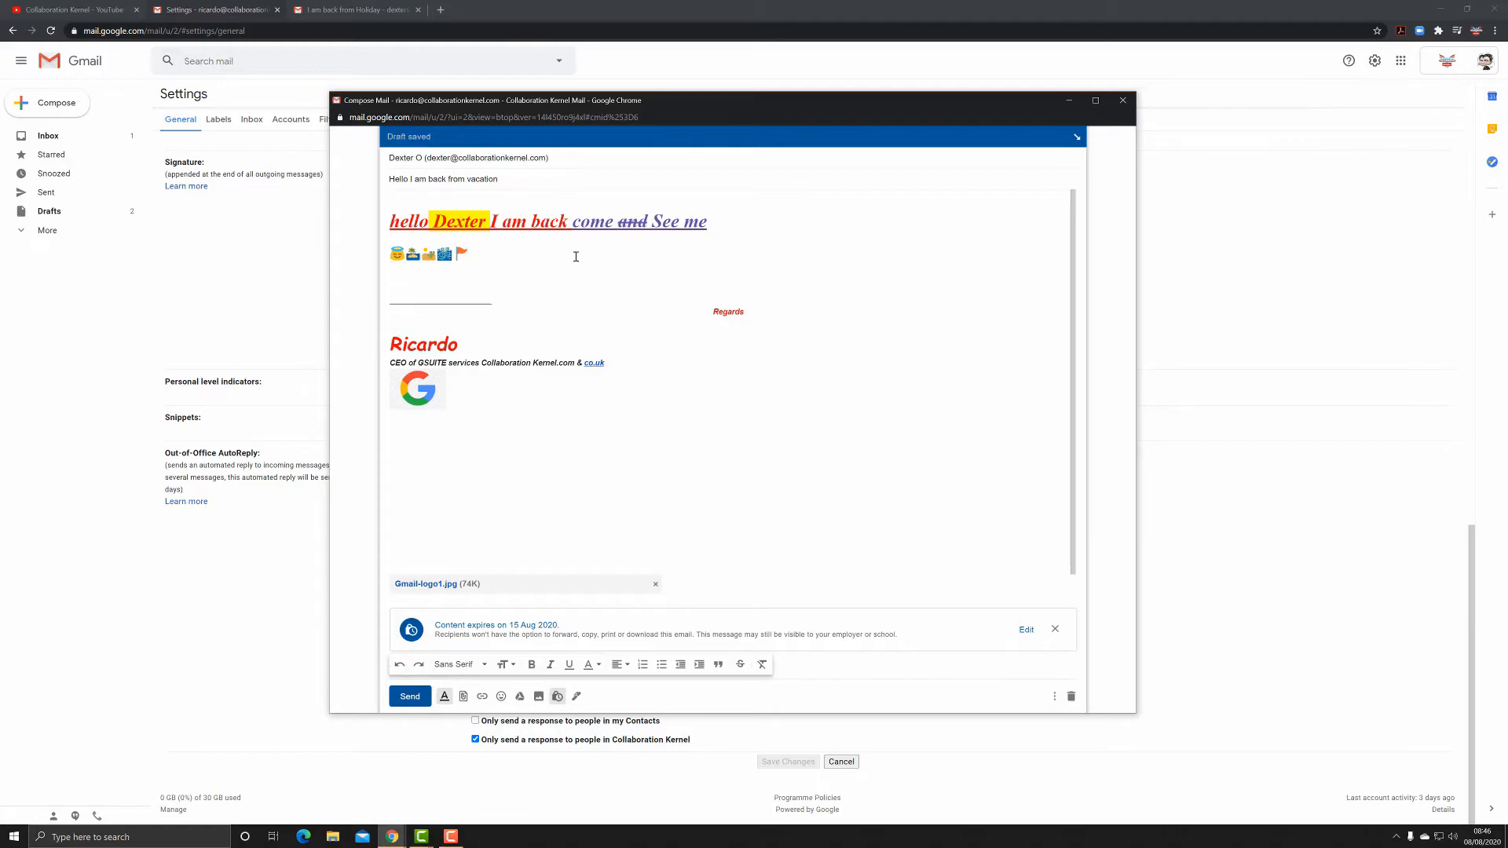
{"action": "left_click", "coordinate": [419, 665]}
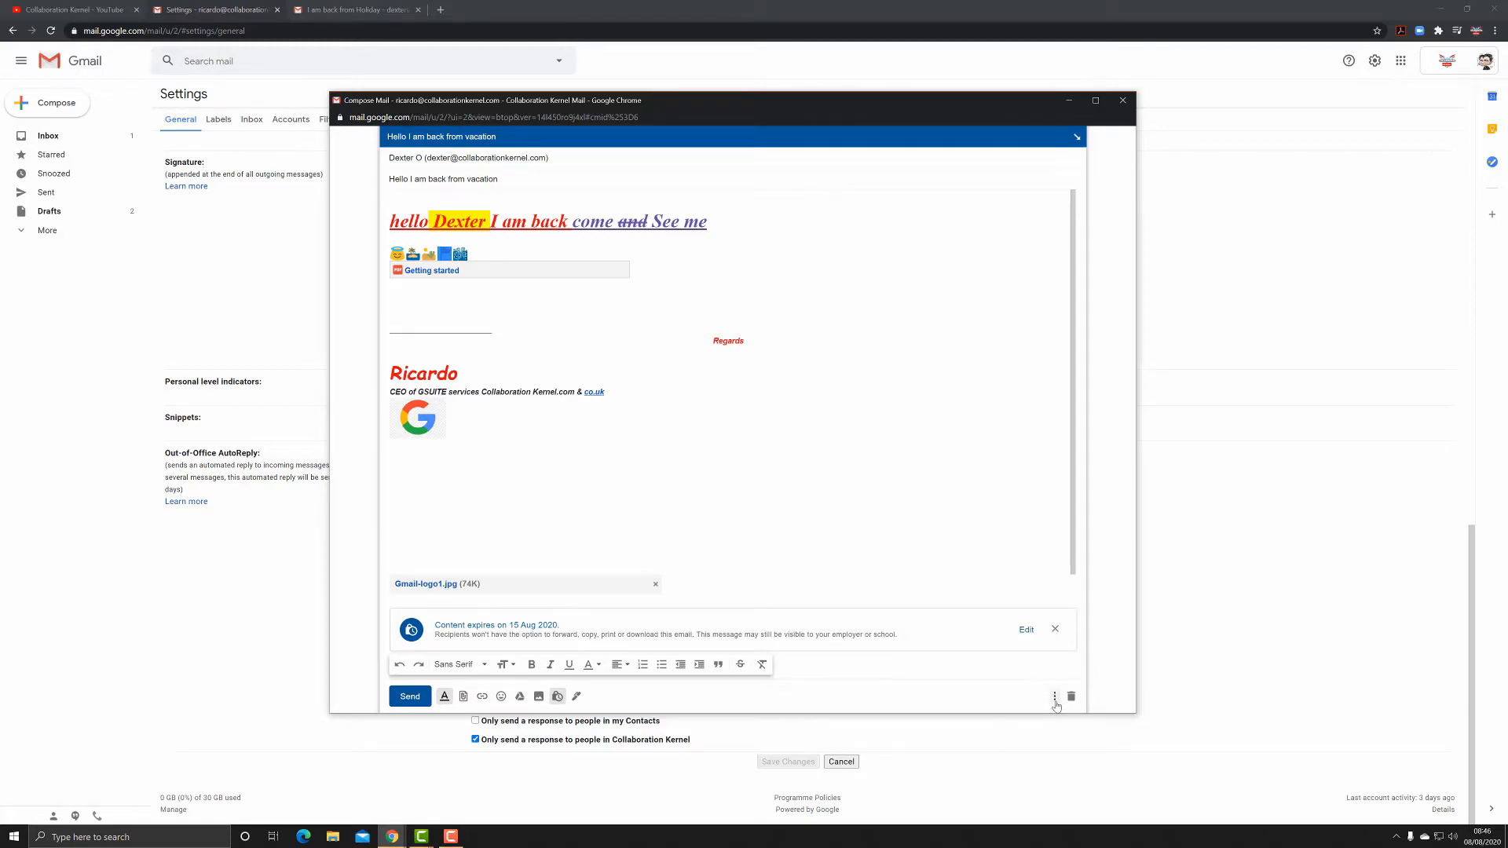
Step: Create a new label named "Workforce Management" for the message, without nesting it under another label
{"action": "left_click", "coordinate": [1055, 699]}
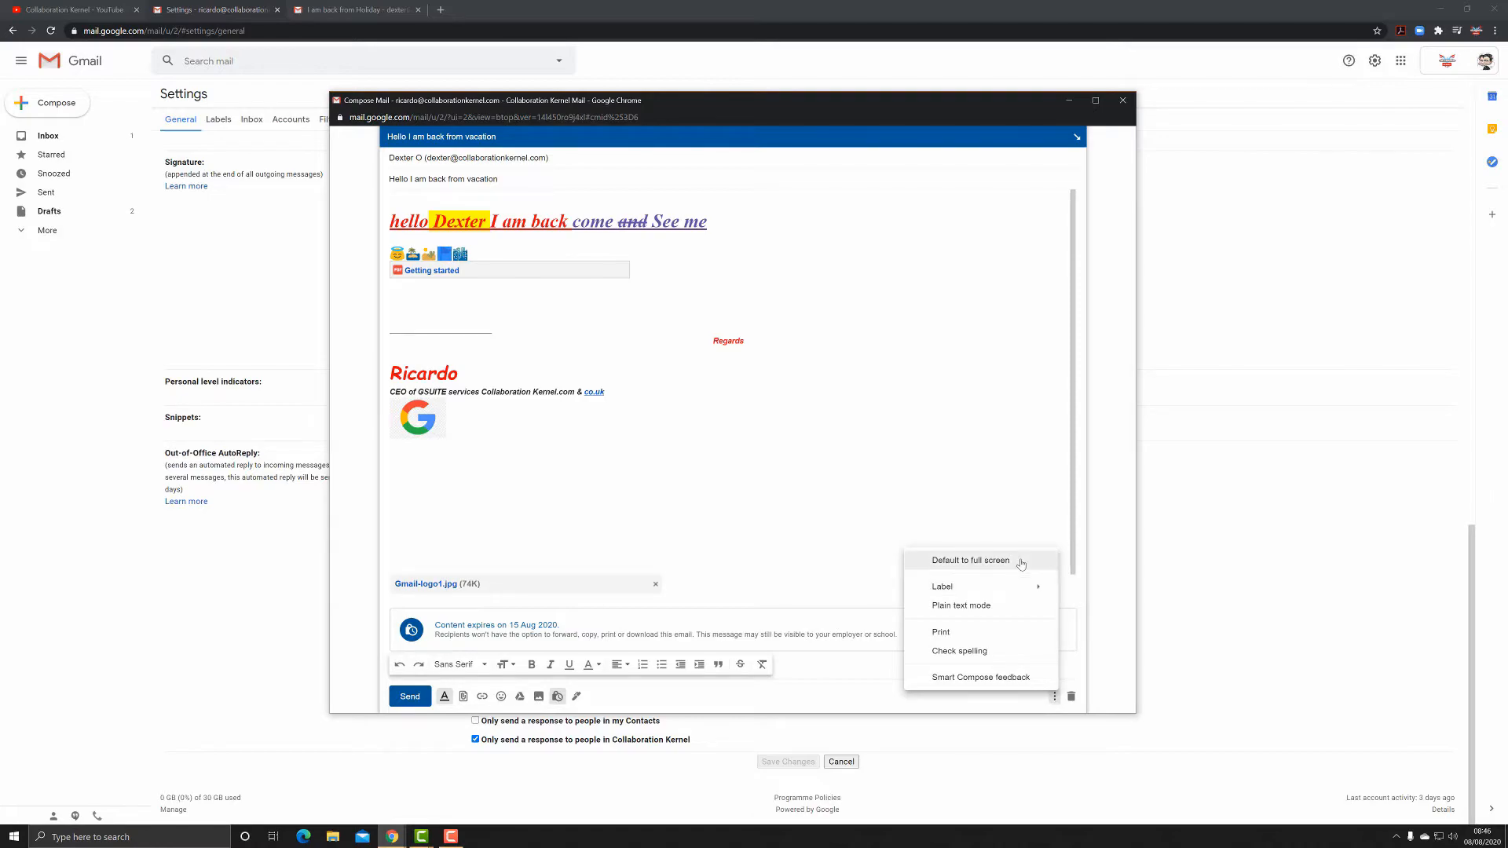
{"action": "mouse_move", "coordinate": [1011, 592]}
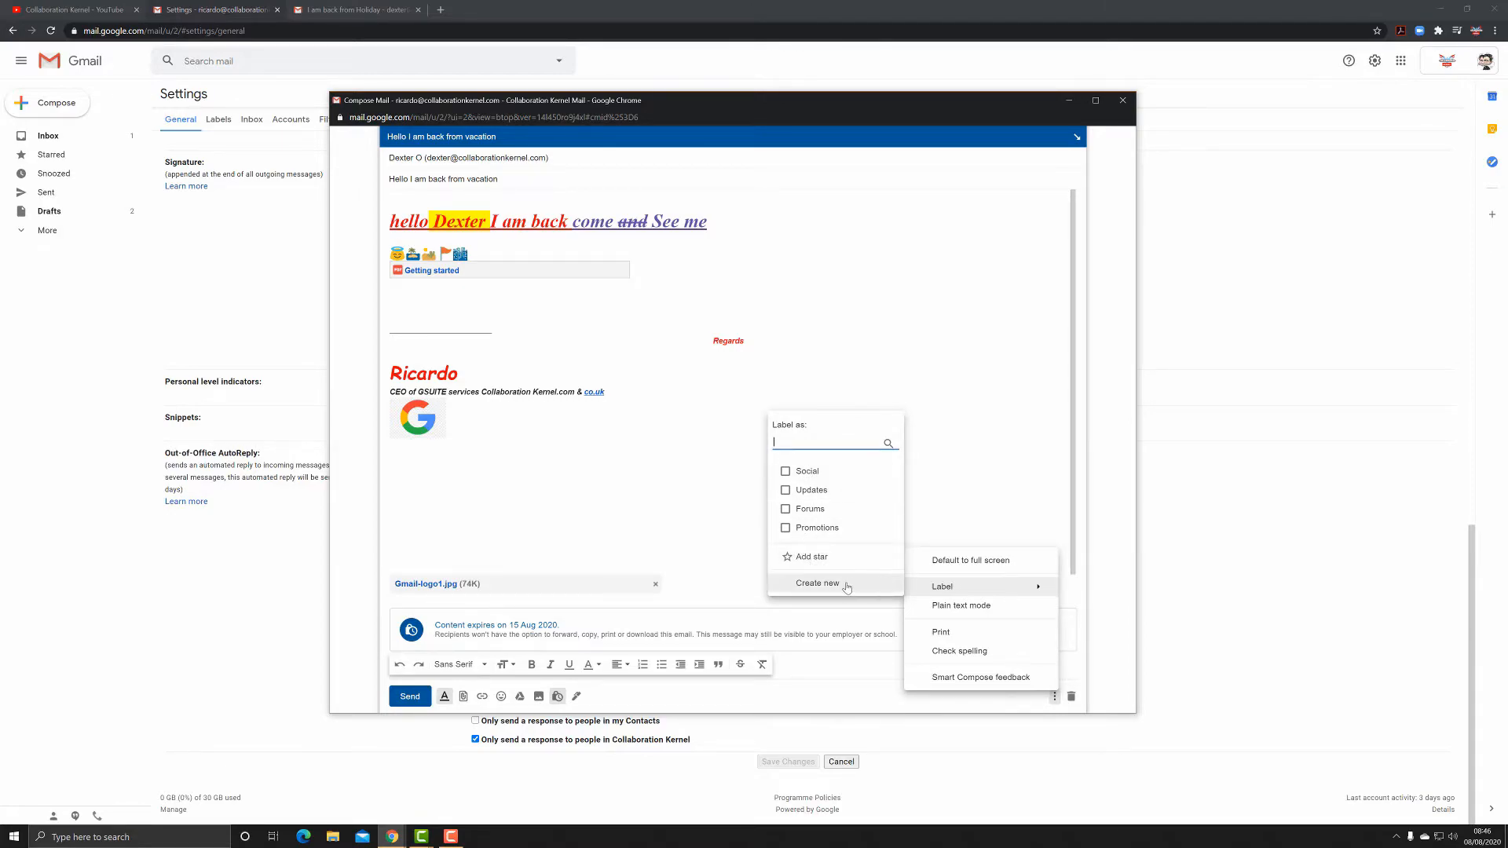
{"action": "left_click", "coordinate": [817, 582]}
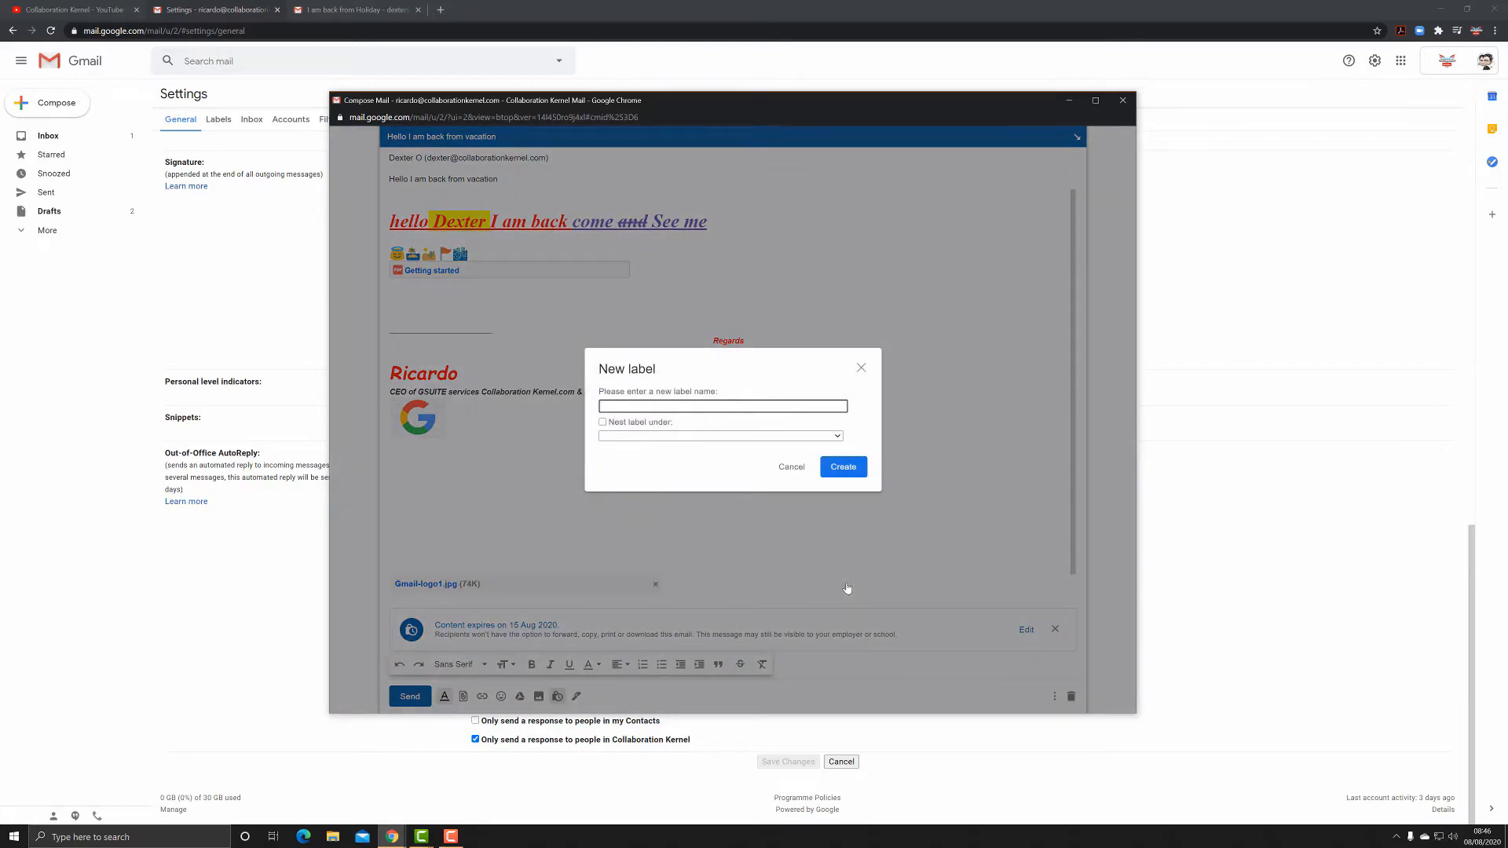
{"action": "type", "text": "Workforce Management"}
{"action": "left_click", "coordinate": [604, 424]}
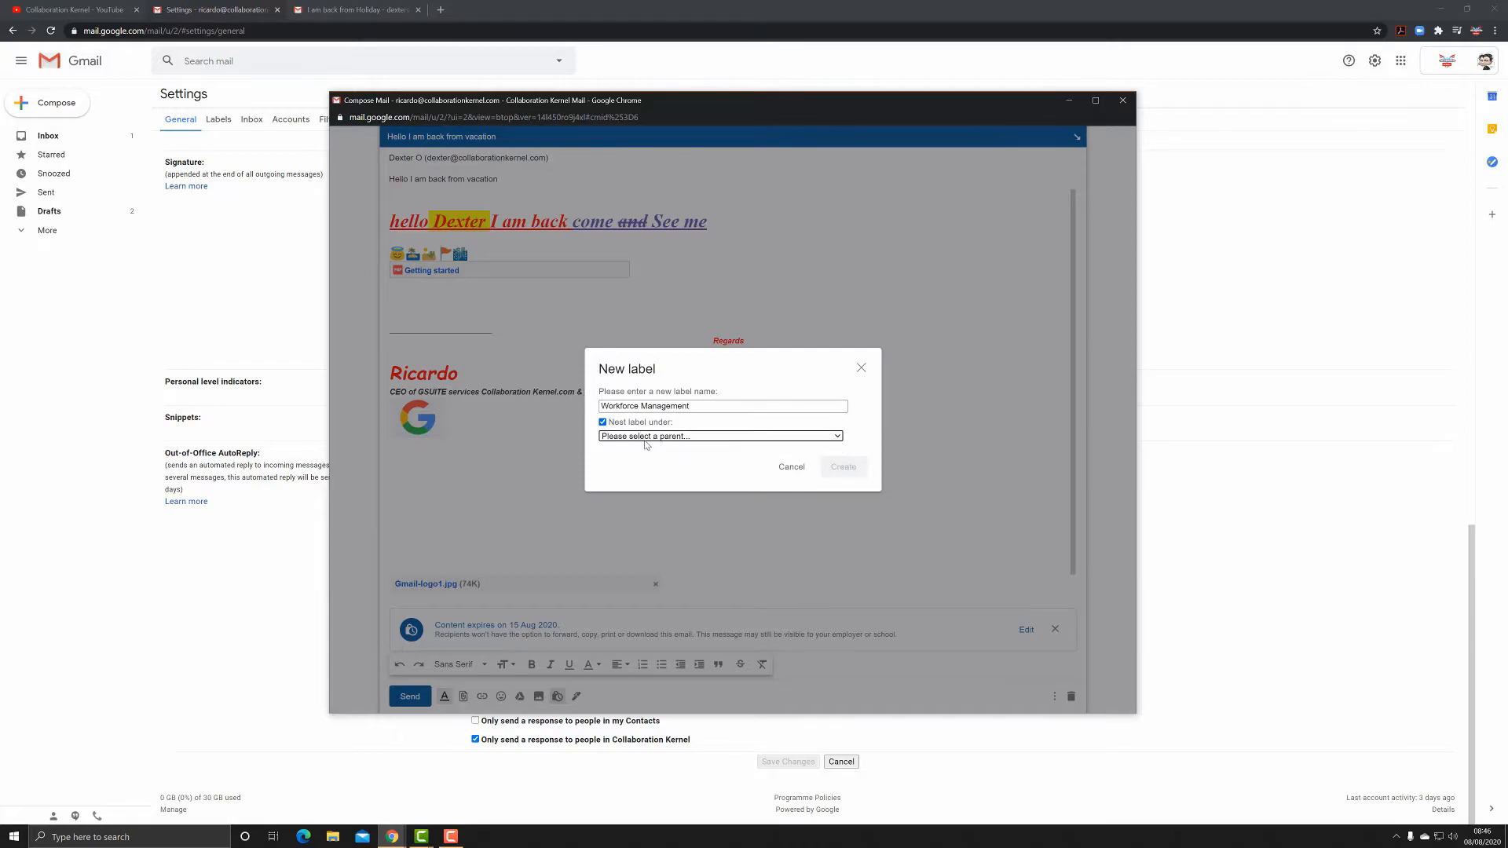
{"action": "left_click", "coordinate": [602, 424]}
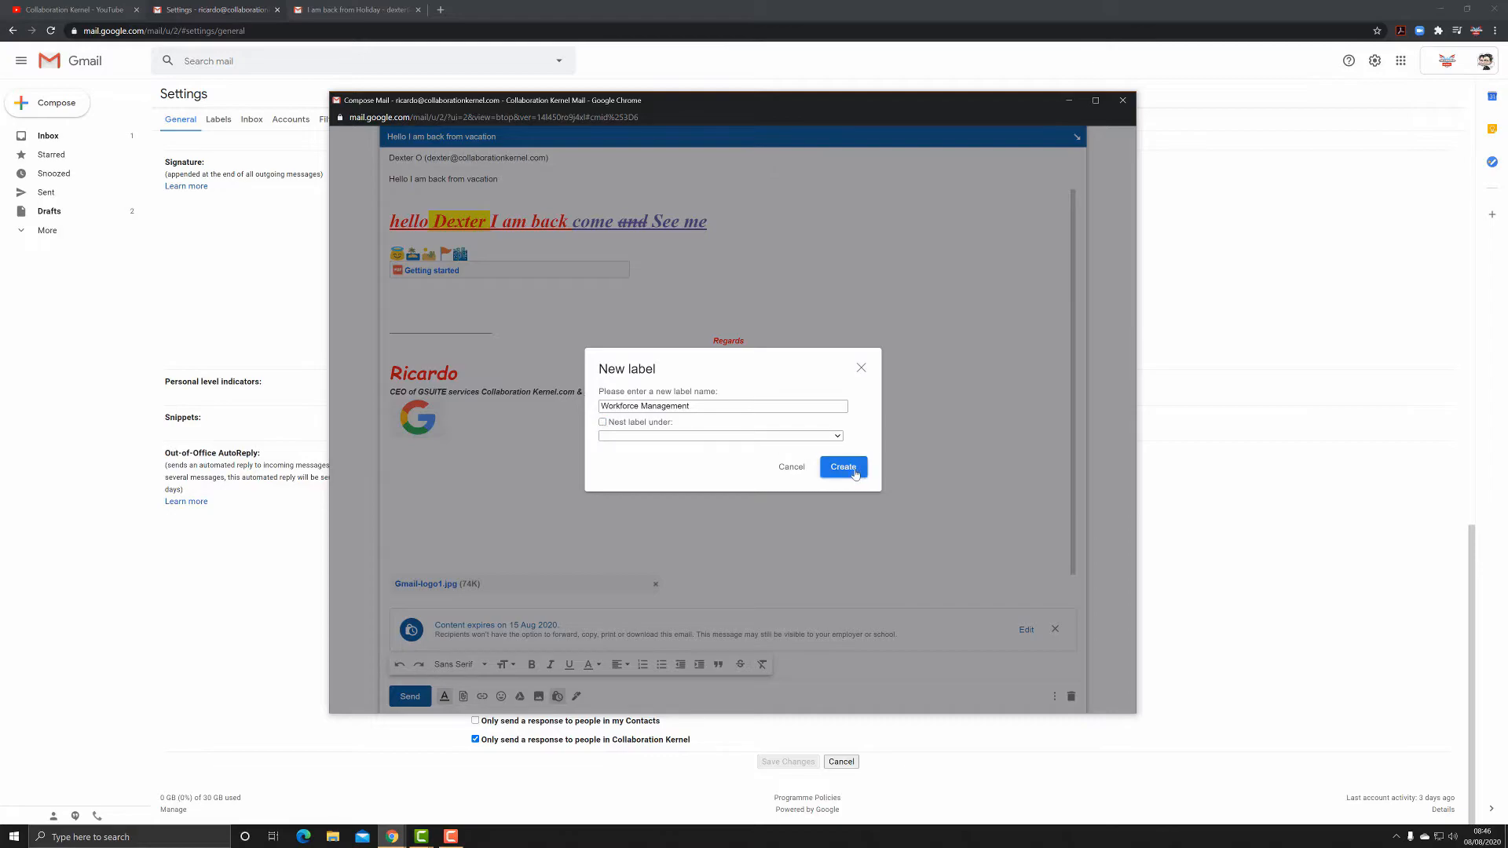
{"action": "left_click", "coordinate": [853, 472]}
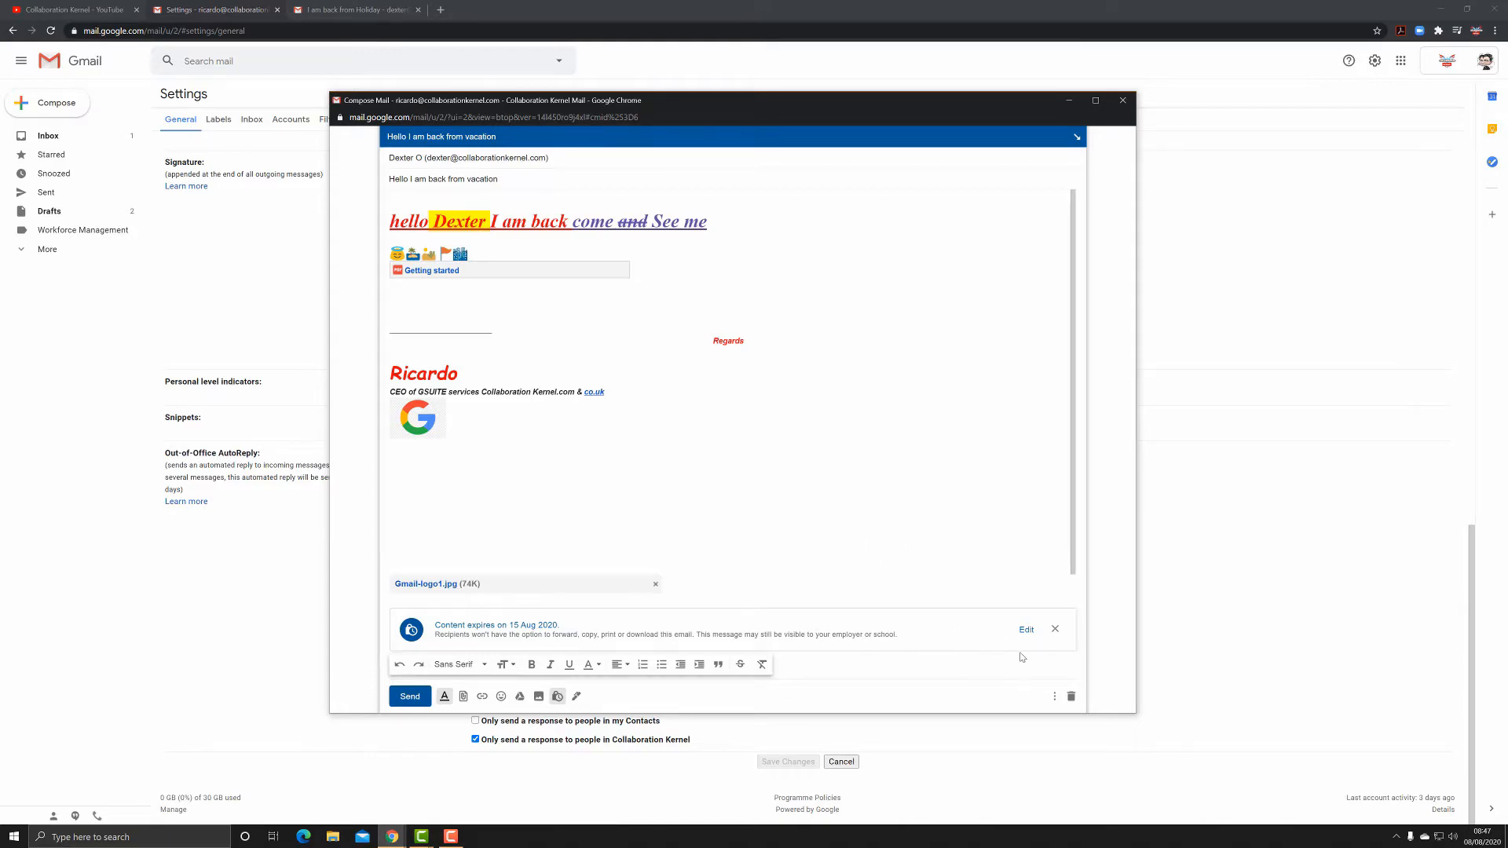
Step: Open the draft's print preview, examine its destination and layout choices, and expand the additional print settings
{"action": "left_click", "coordinate": [1054, 696]}
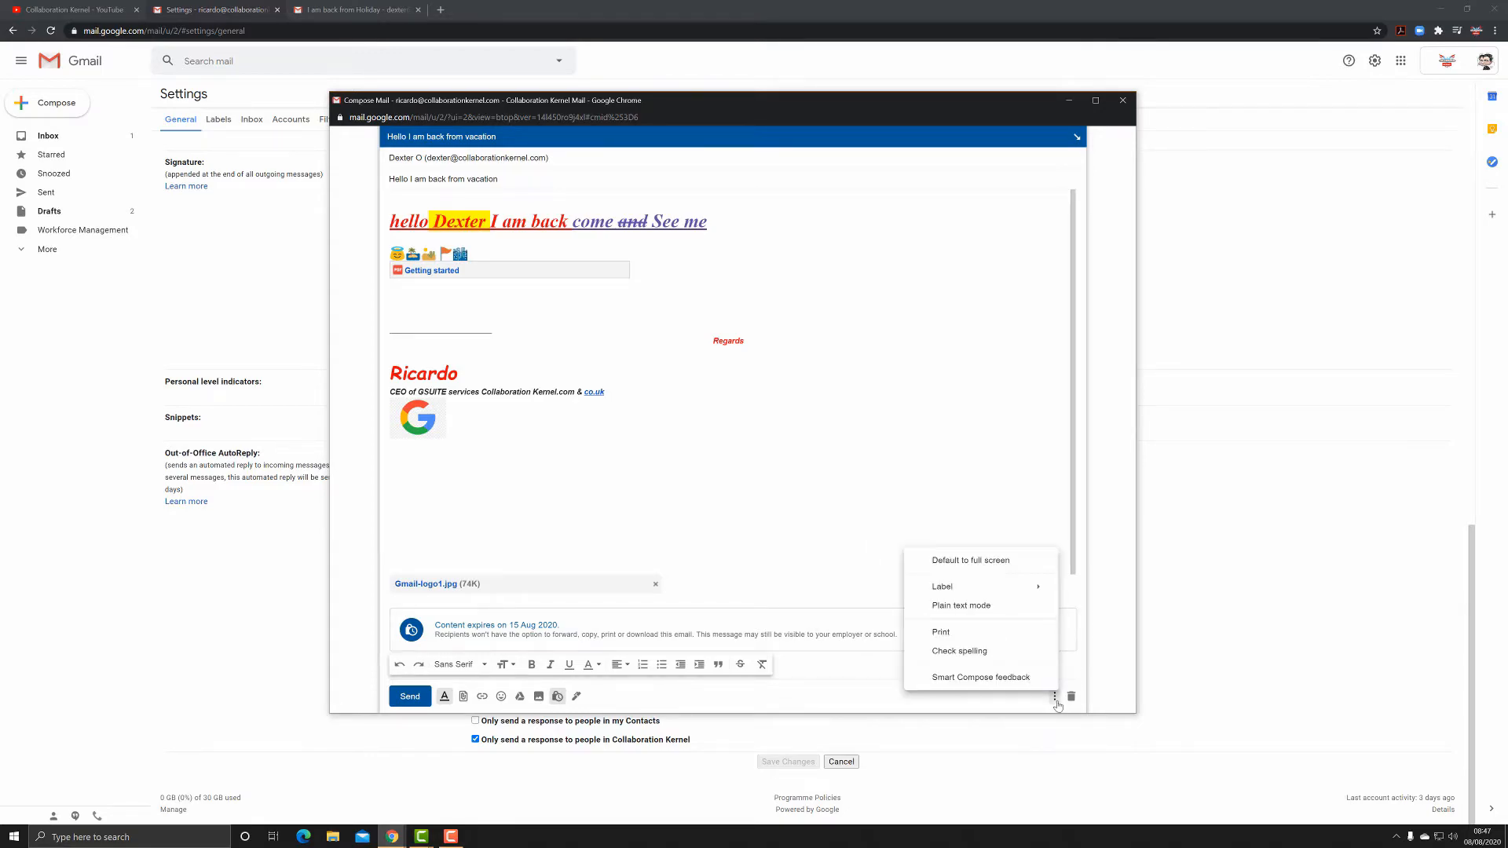
{"action": "left_click", "coordinate": [942, 632]}
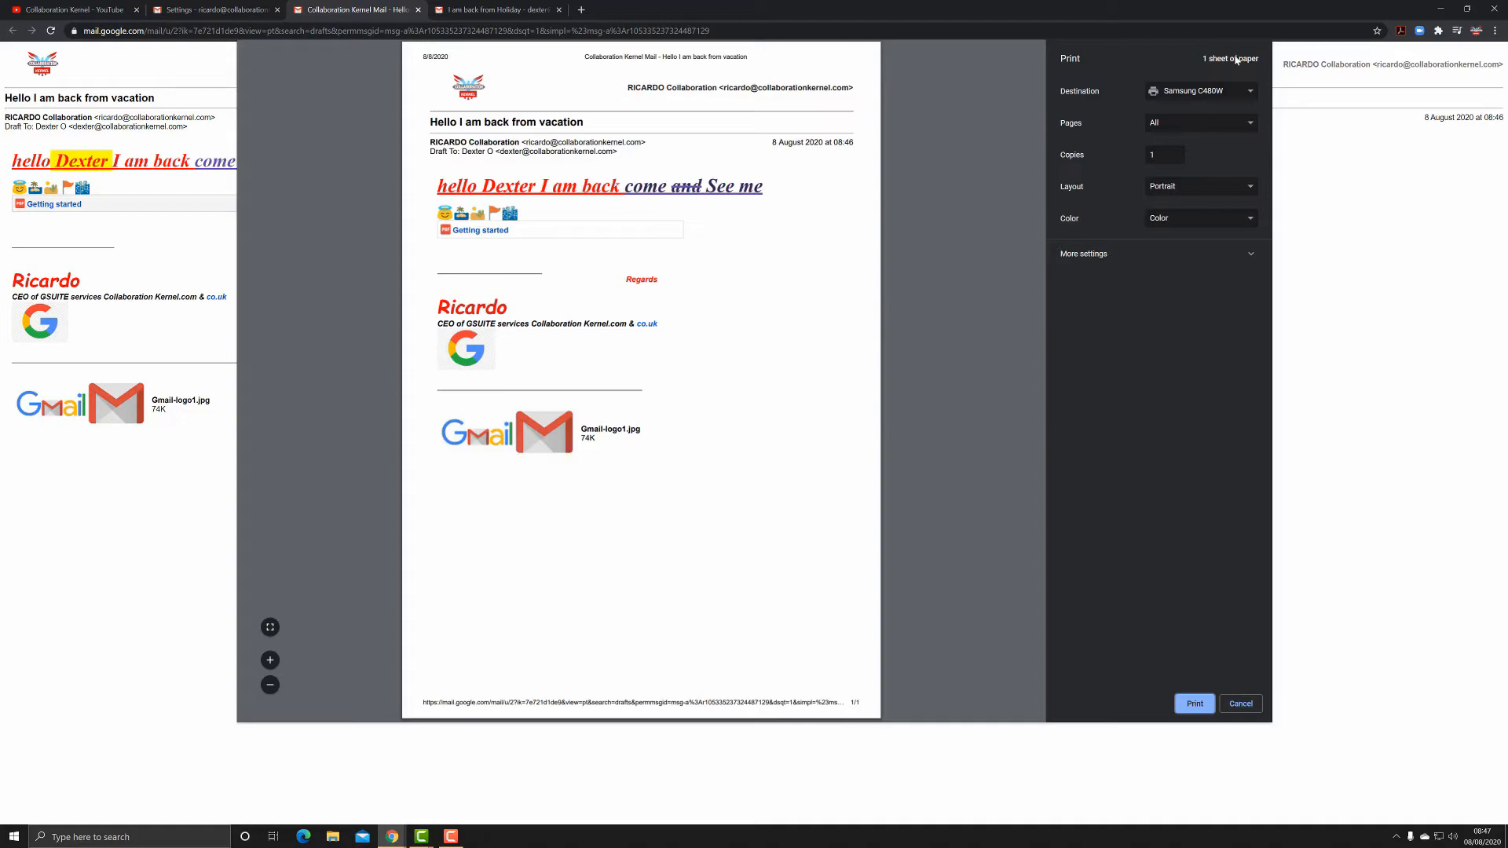
{"action": "left_click", "coordinate": [1243, 91]}
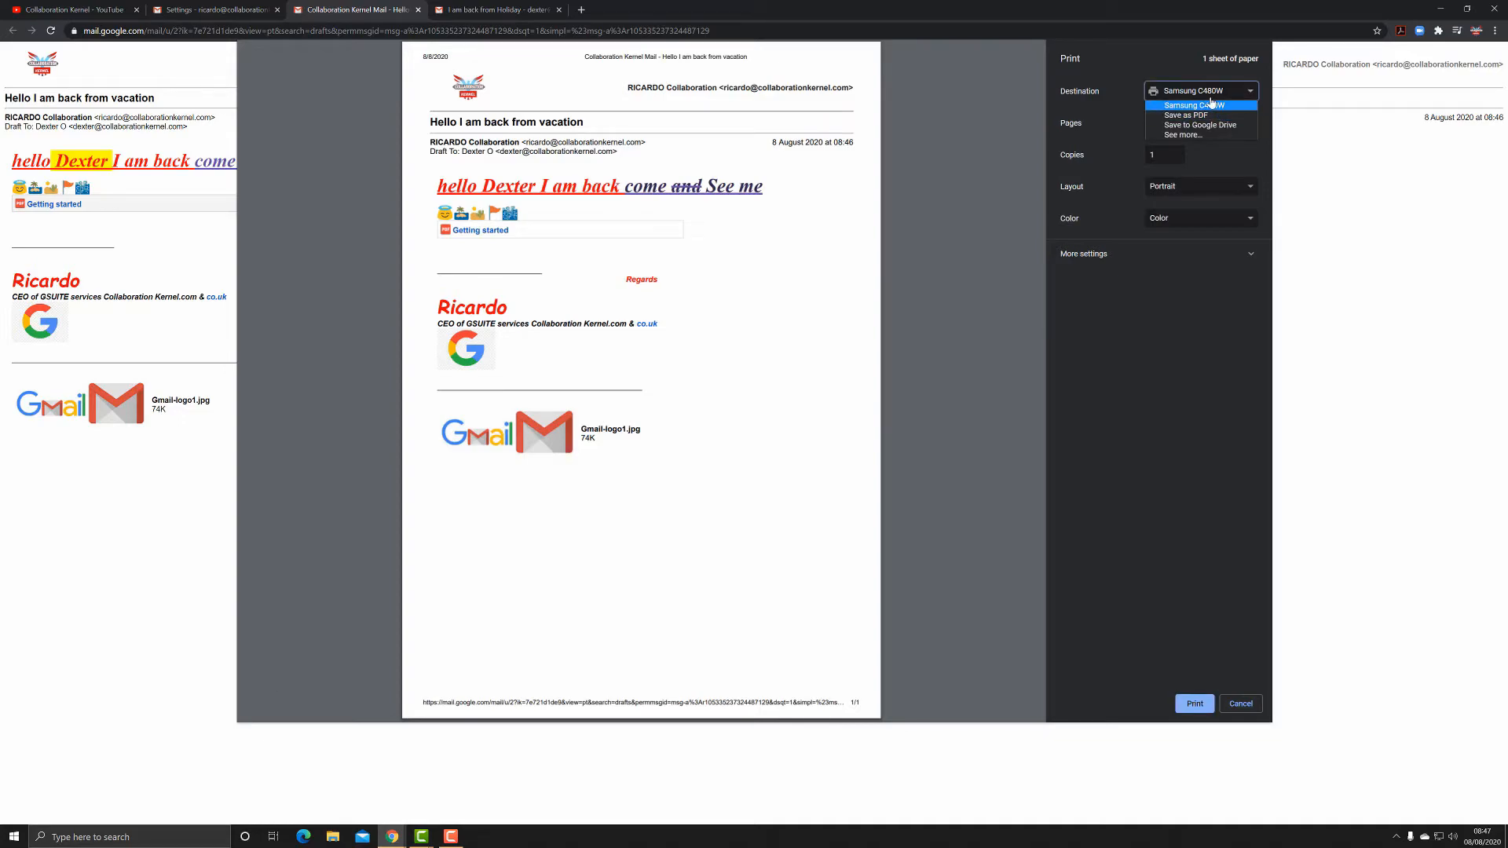
{"action": "left_click", "coordinate": [1210, 93]}
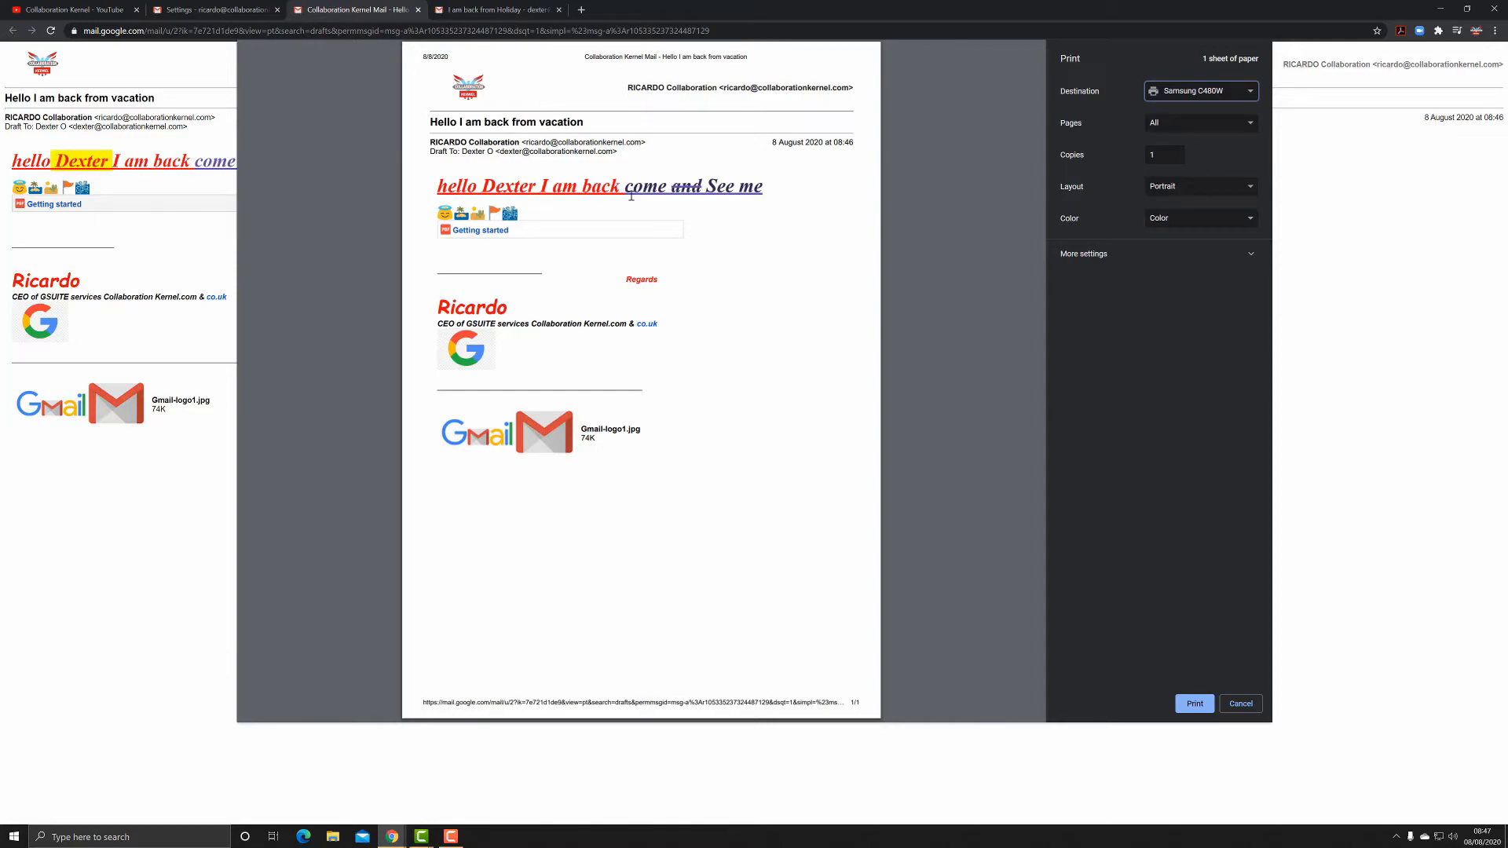
{"action": "left_click", "coordinate": [1211, 226]}
{"action": "left_click", "coordinate": [1210, 190]}
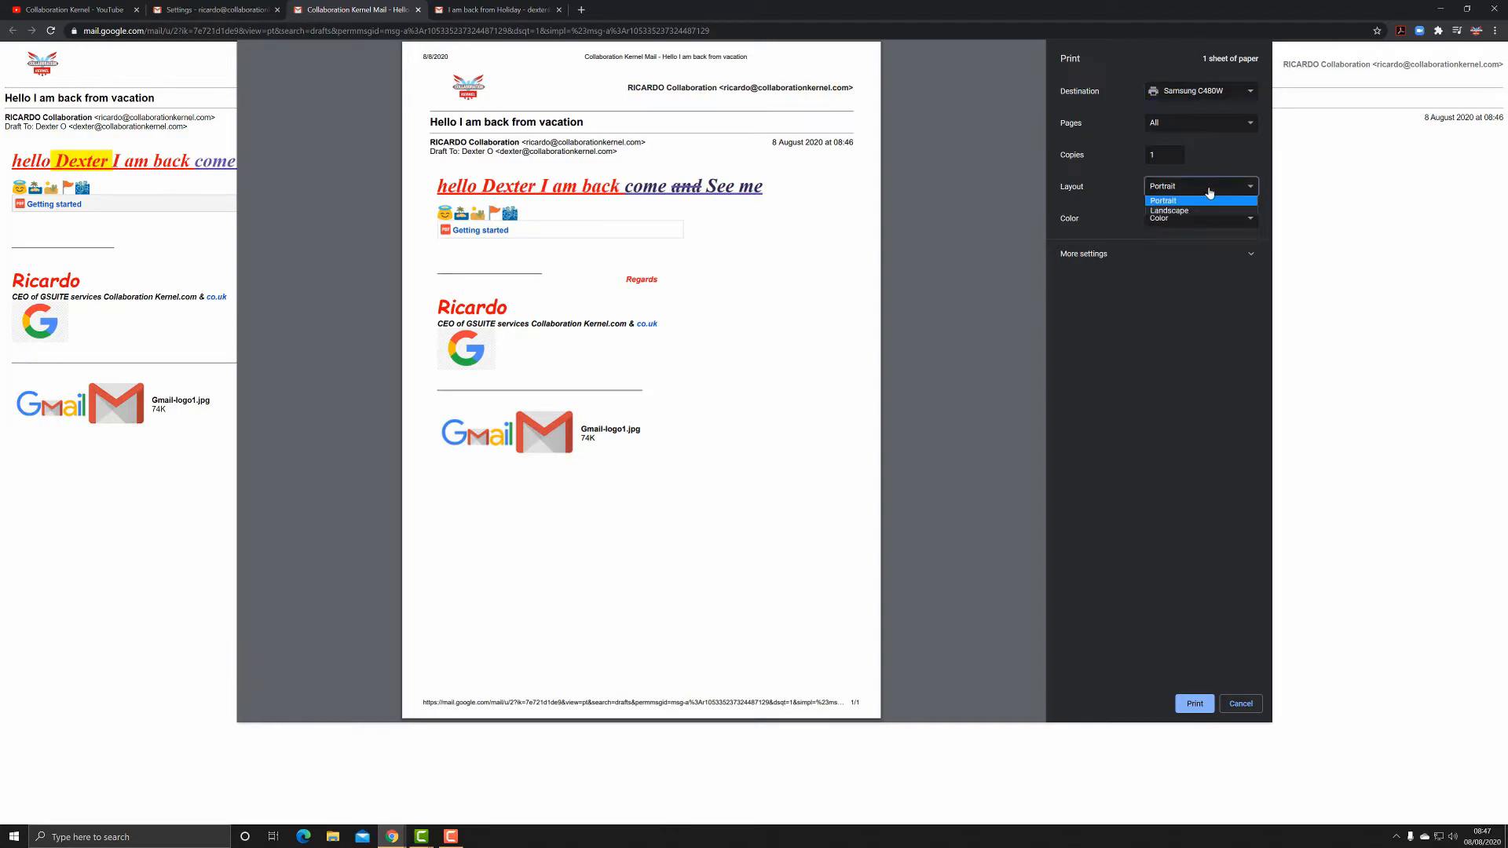
{"action": "left_click", "coordinate": [1237, 254]}
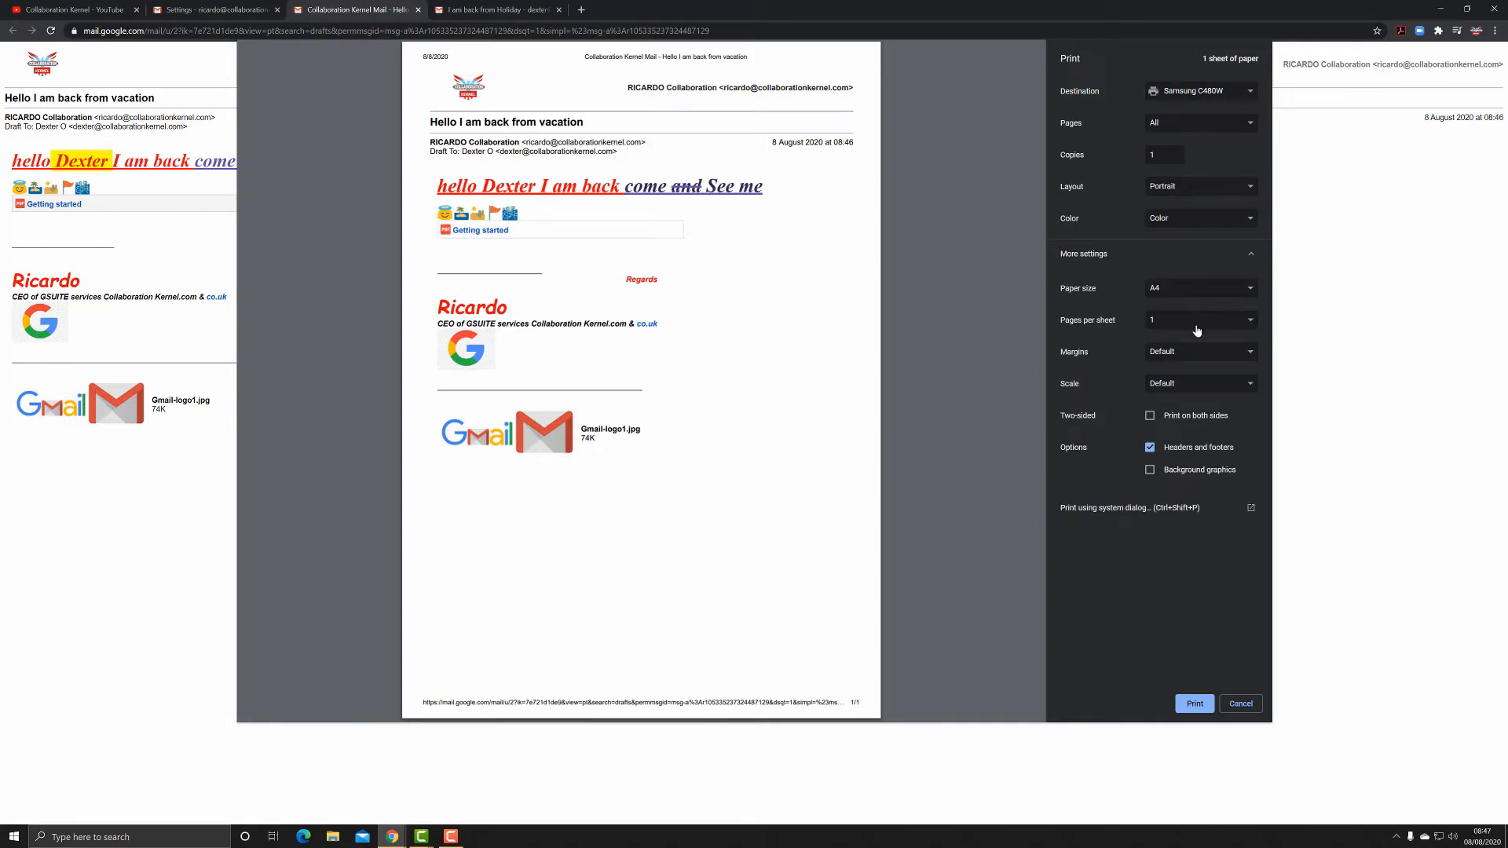
Step: Try the draft's printout with and without headers and footers and background graphics, and cancel printing
{"action": "left_click", "coordinate": [1151, 448]}
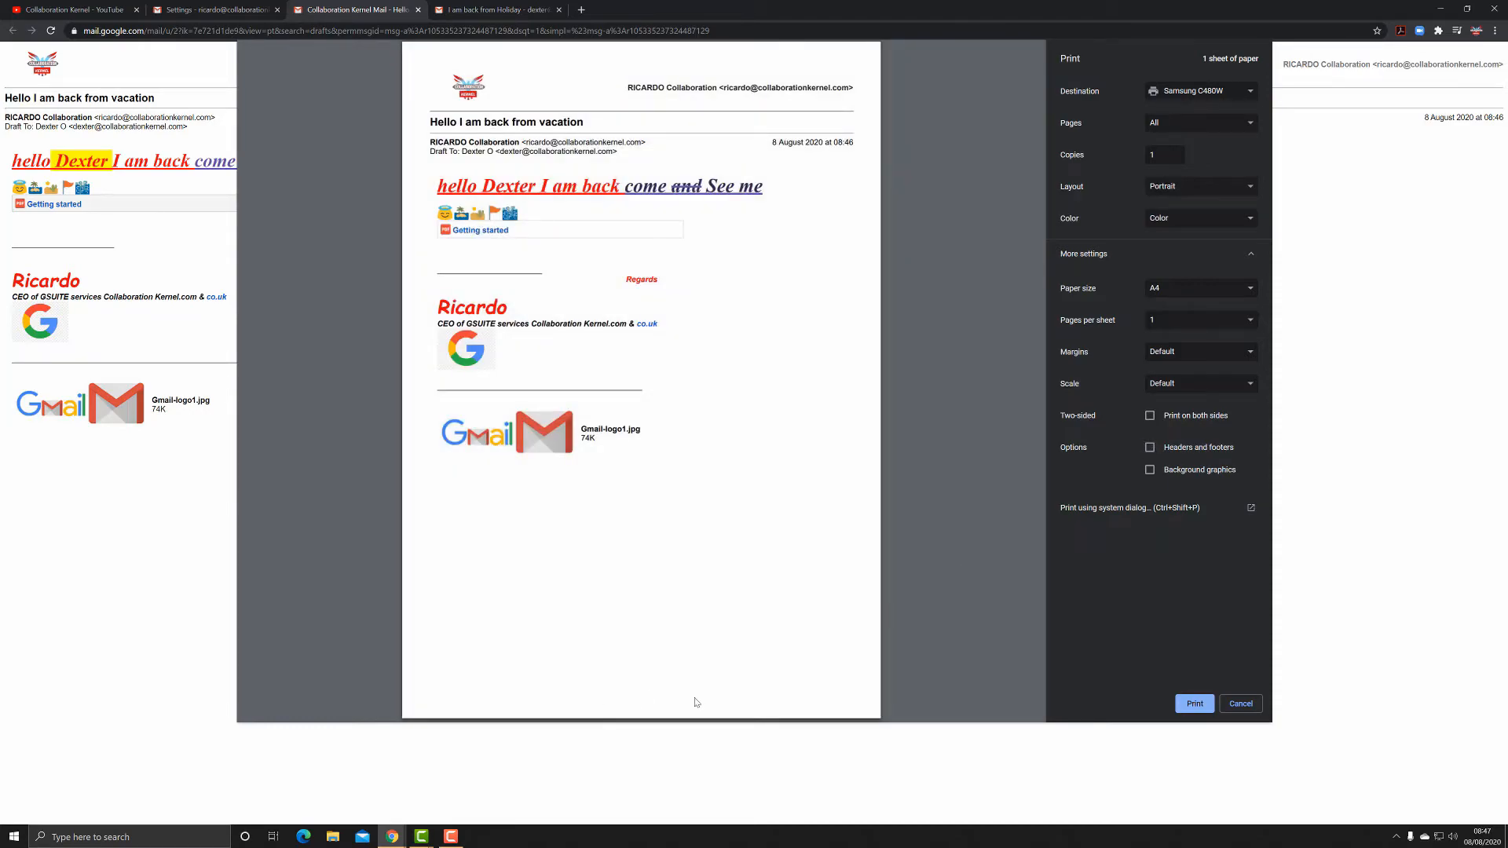
{"action": "left_click", "coordinate": [1151, 452]}
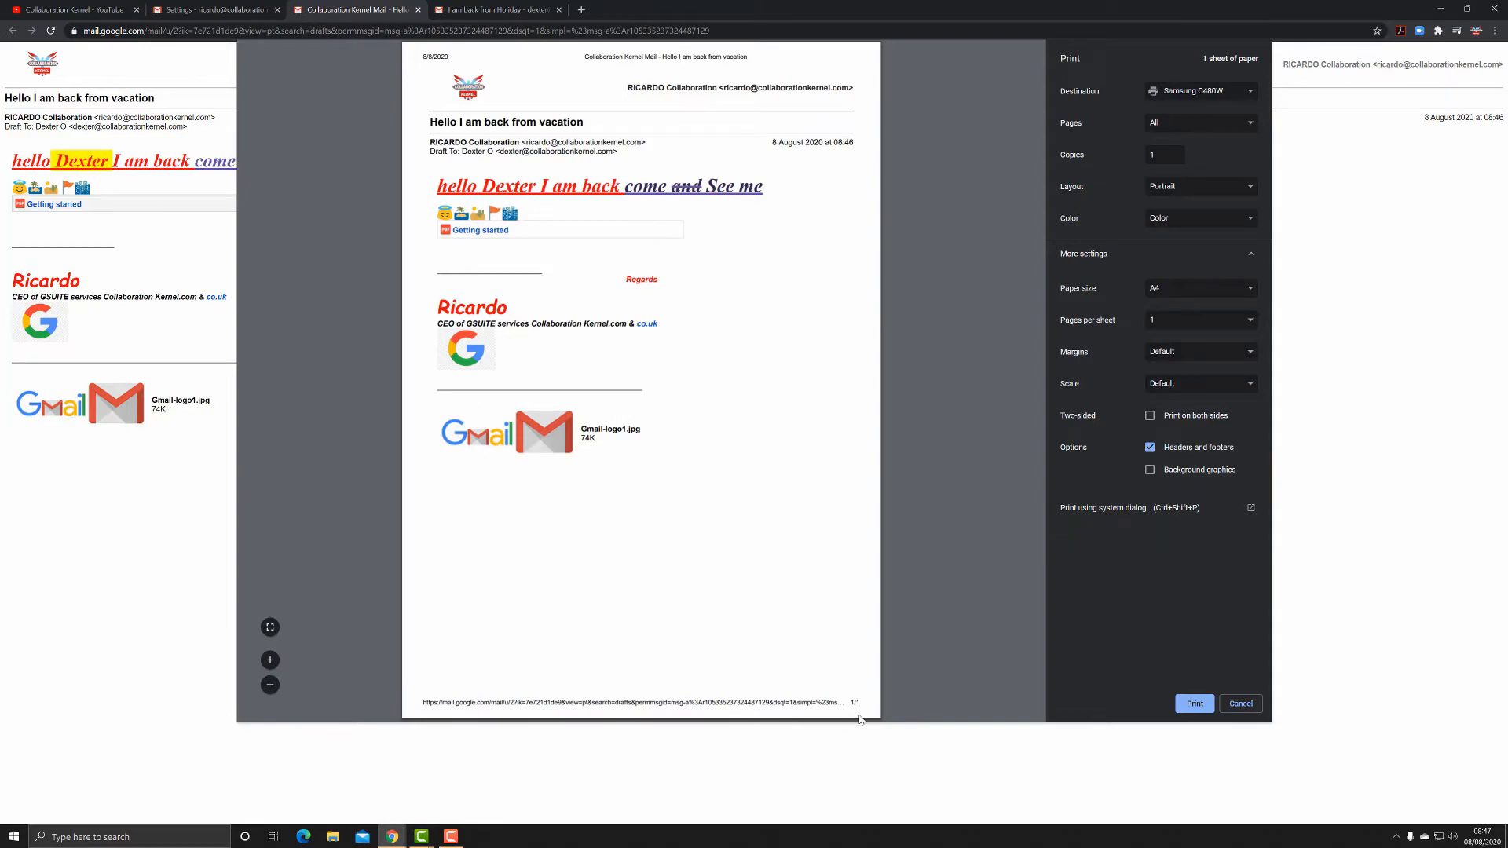
{"action": "left_click", "coordinate": [1150, 449]}
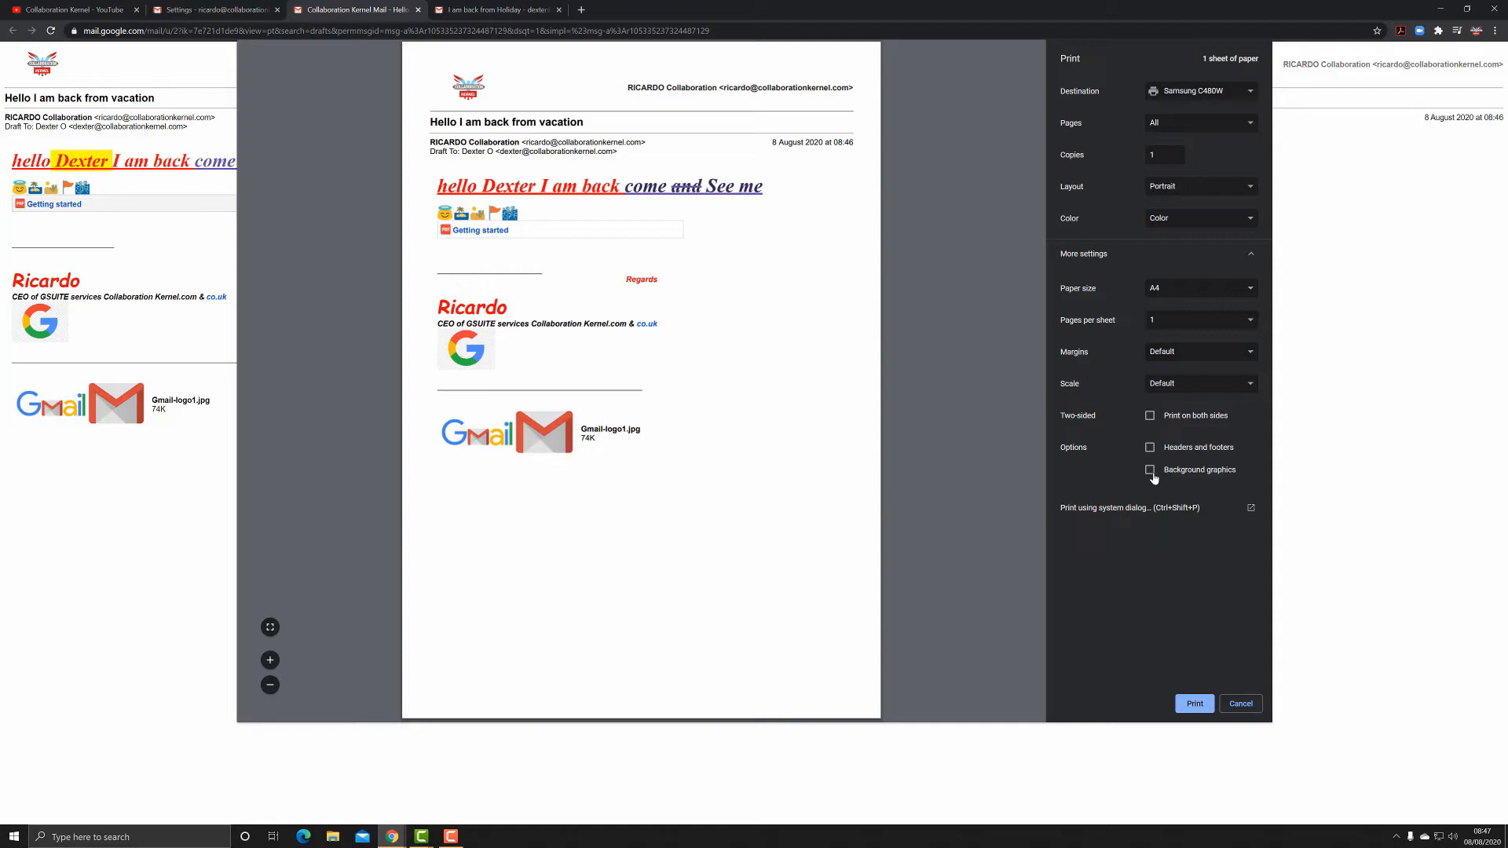
{"action": "left_click", "coordinate": [1152, 472]}
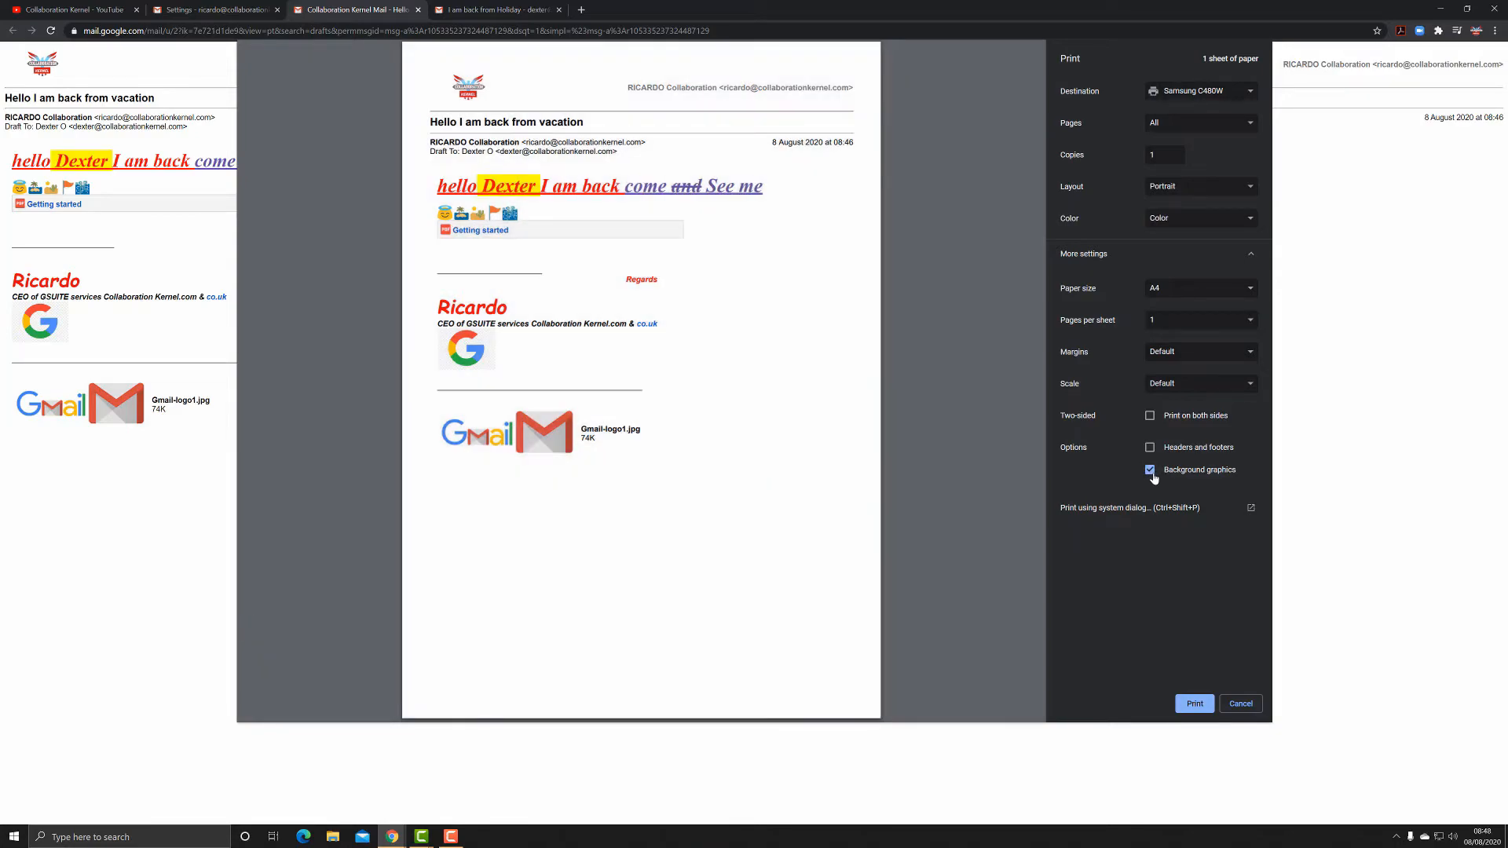
{"action": "left_click", "coordinate": [1151, 474]}
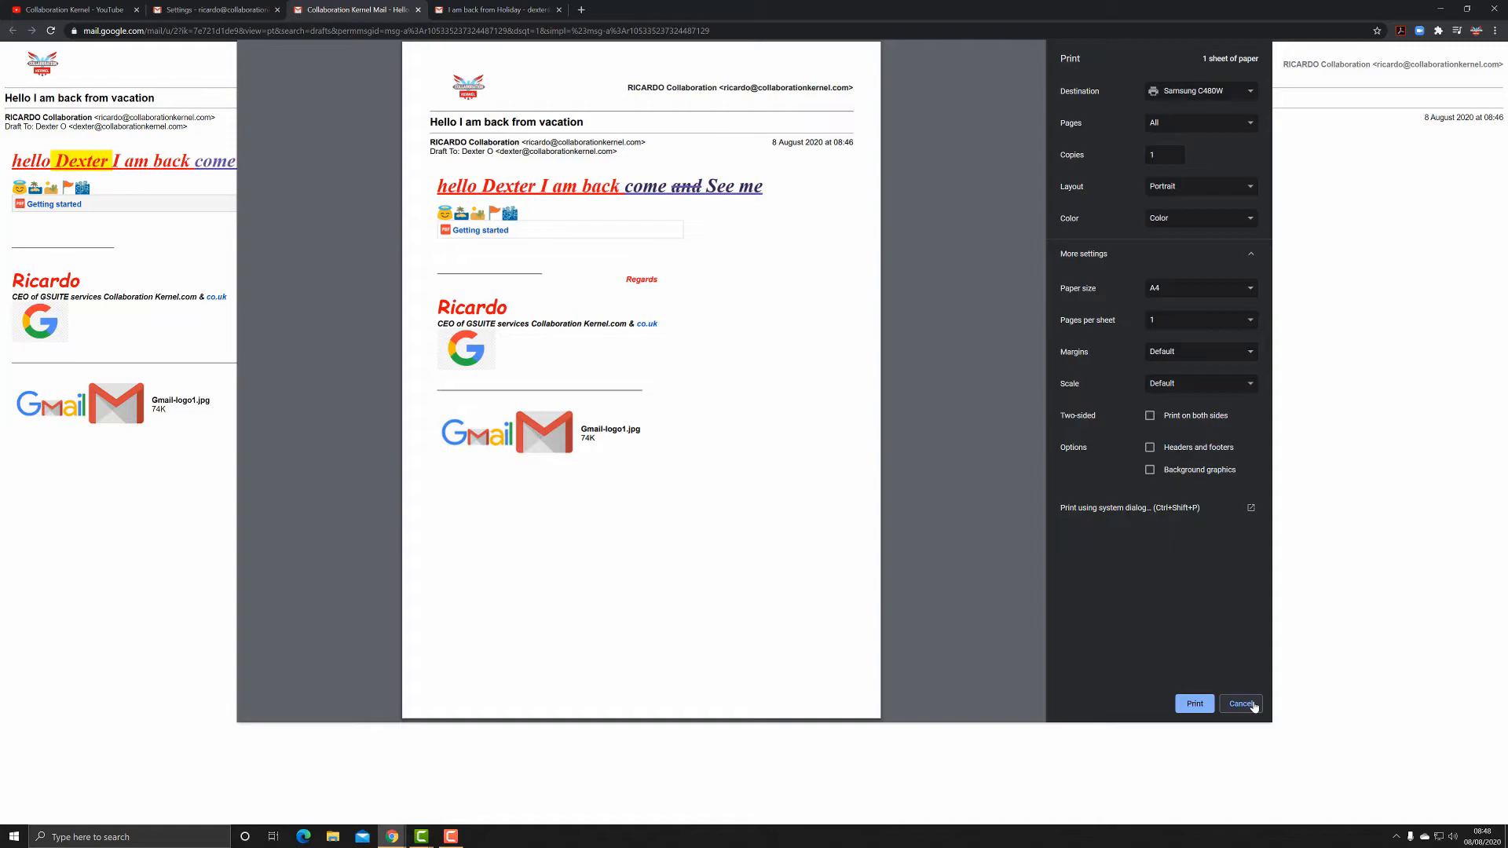
{"action": "left_click", "coordinate": [1241, 704]}
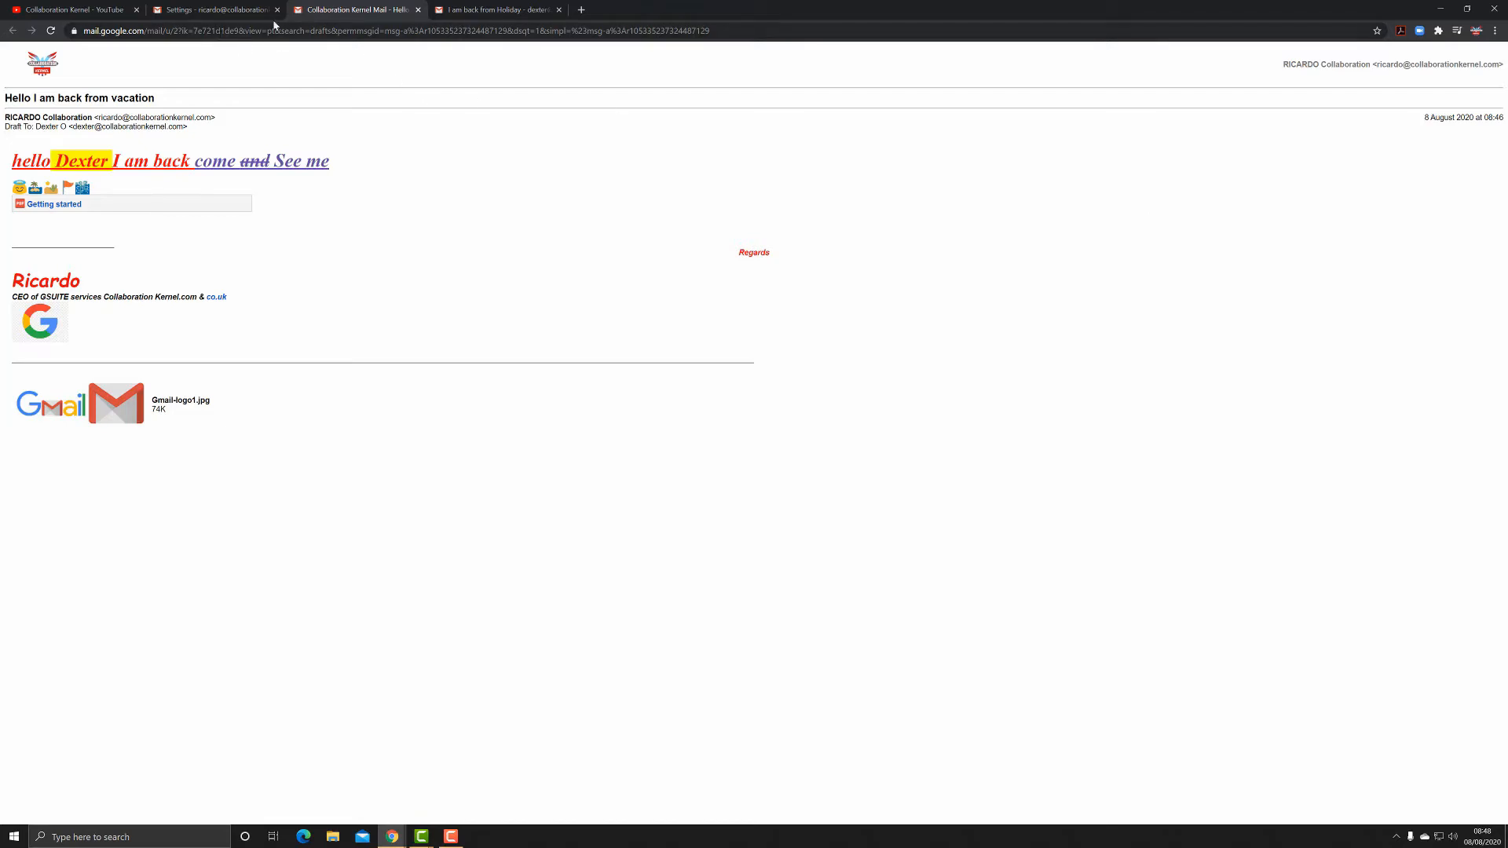
Step: Reopen the "Hello I am back from vacation" draft from the drafts list, showing it docked and in a separate window
{"action": "left_click", "coordinate": [231, 9]}
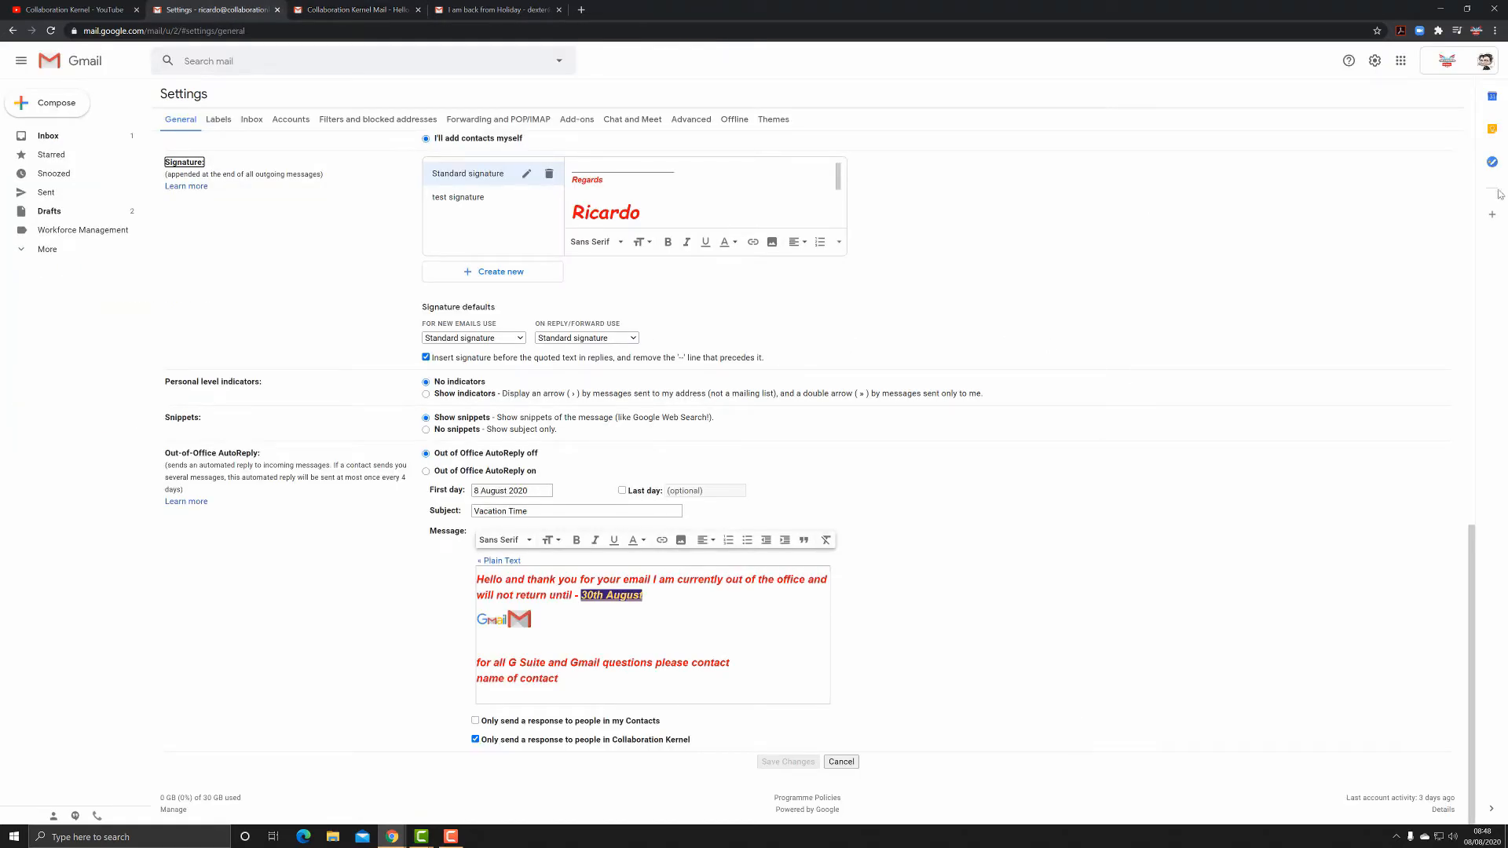
{"action": "left_click", "coordinate": [12, 31]}
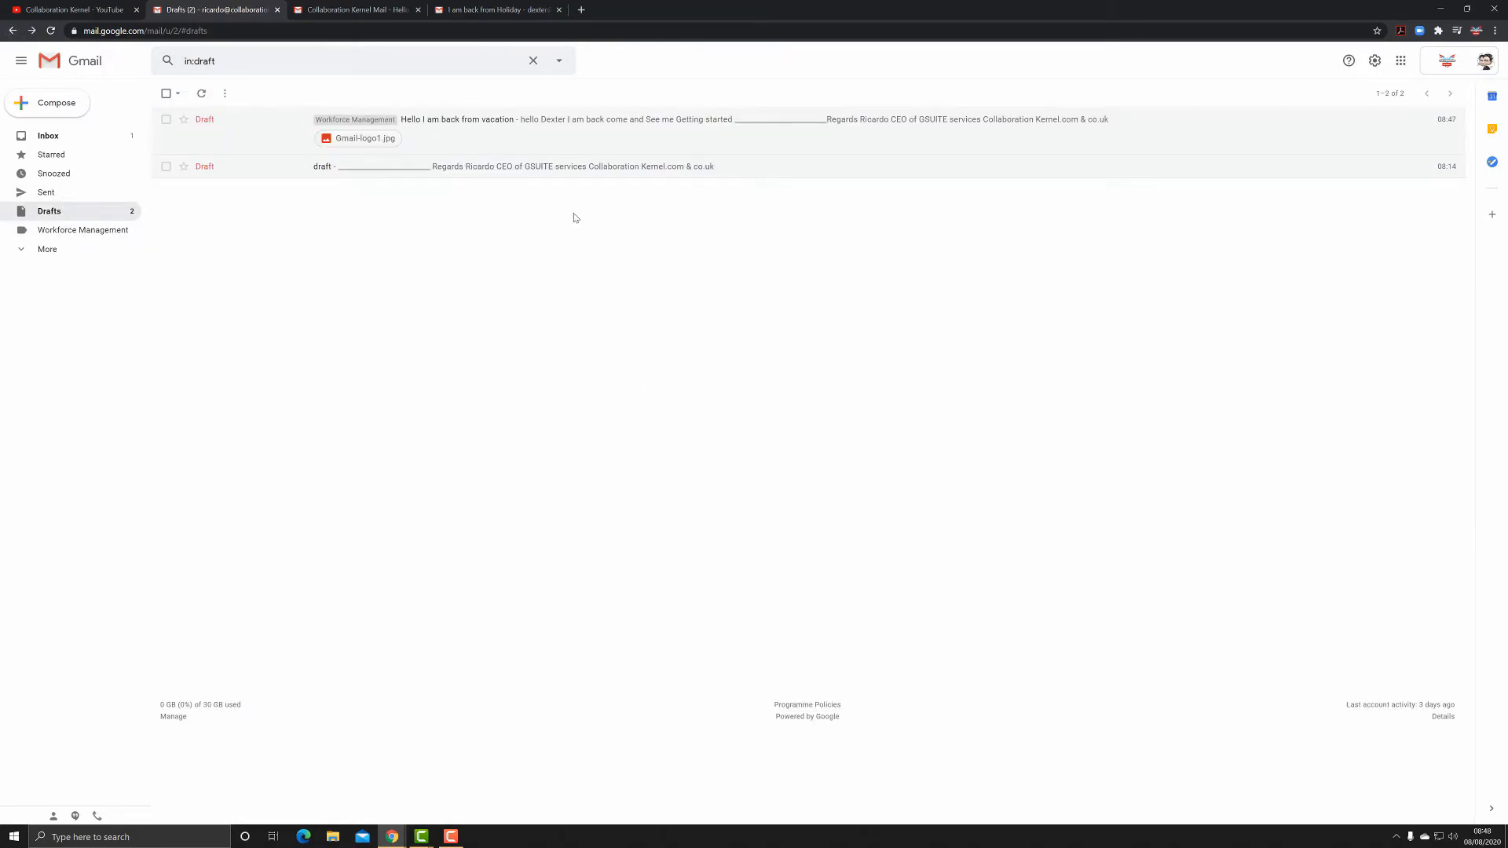
{"action": "left_click", "coordinate": [522, 129], "text": "shift"}
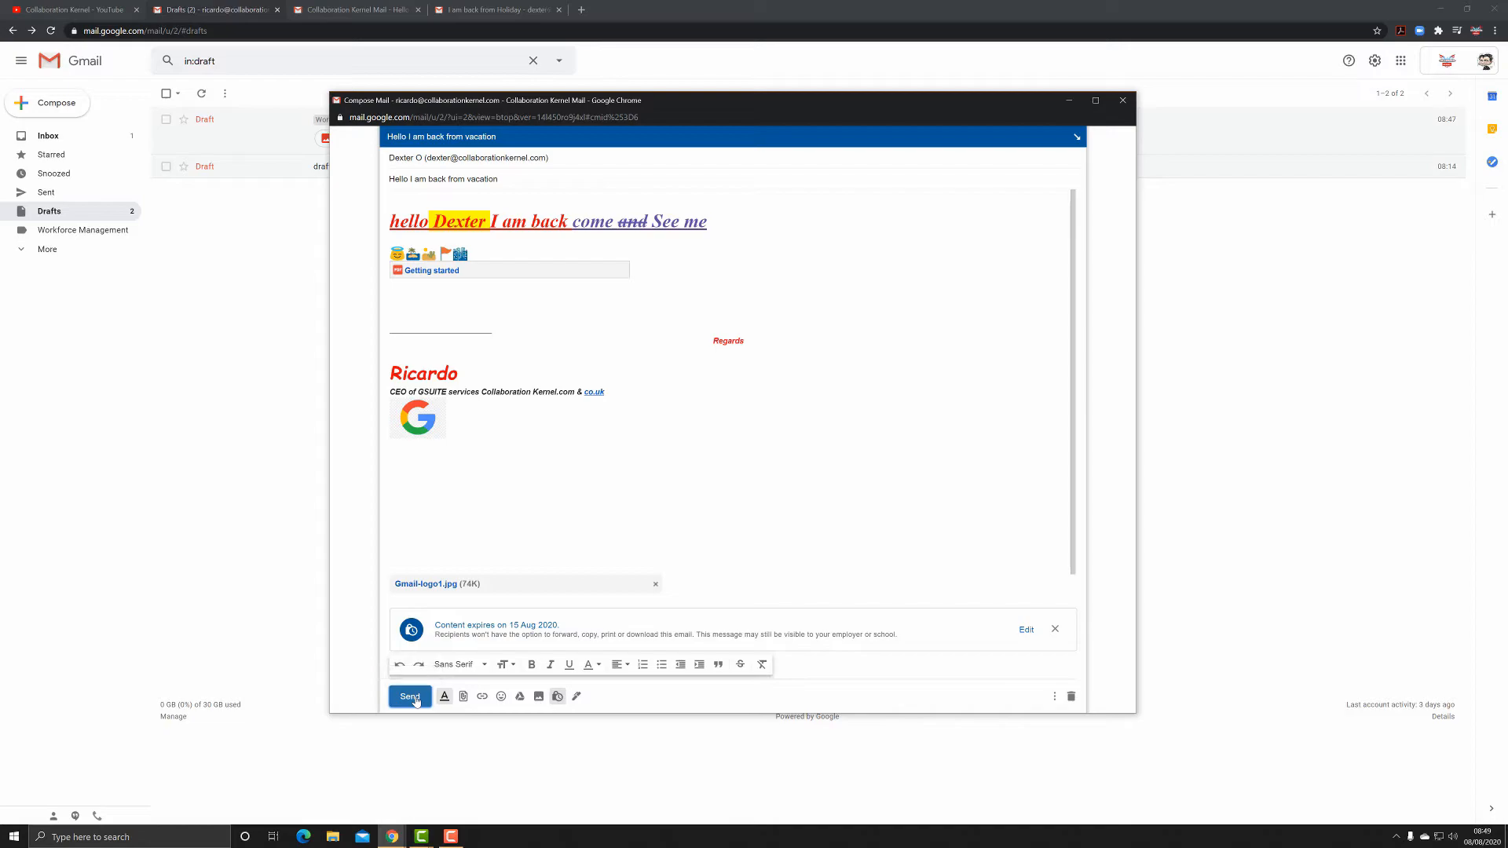
{"action": "left_click", "coordinate": [1079, 137]}
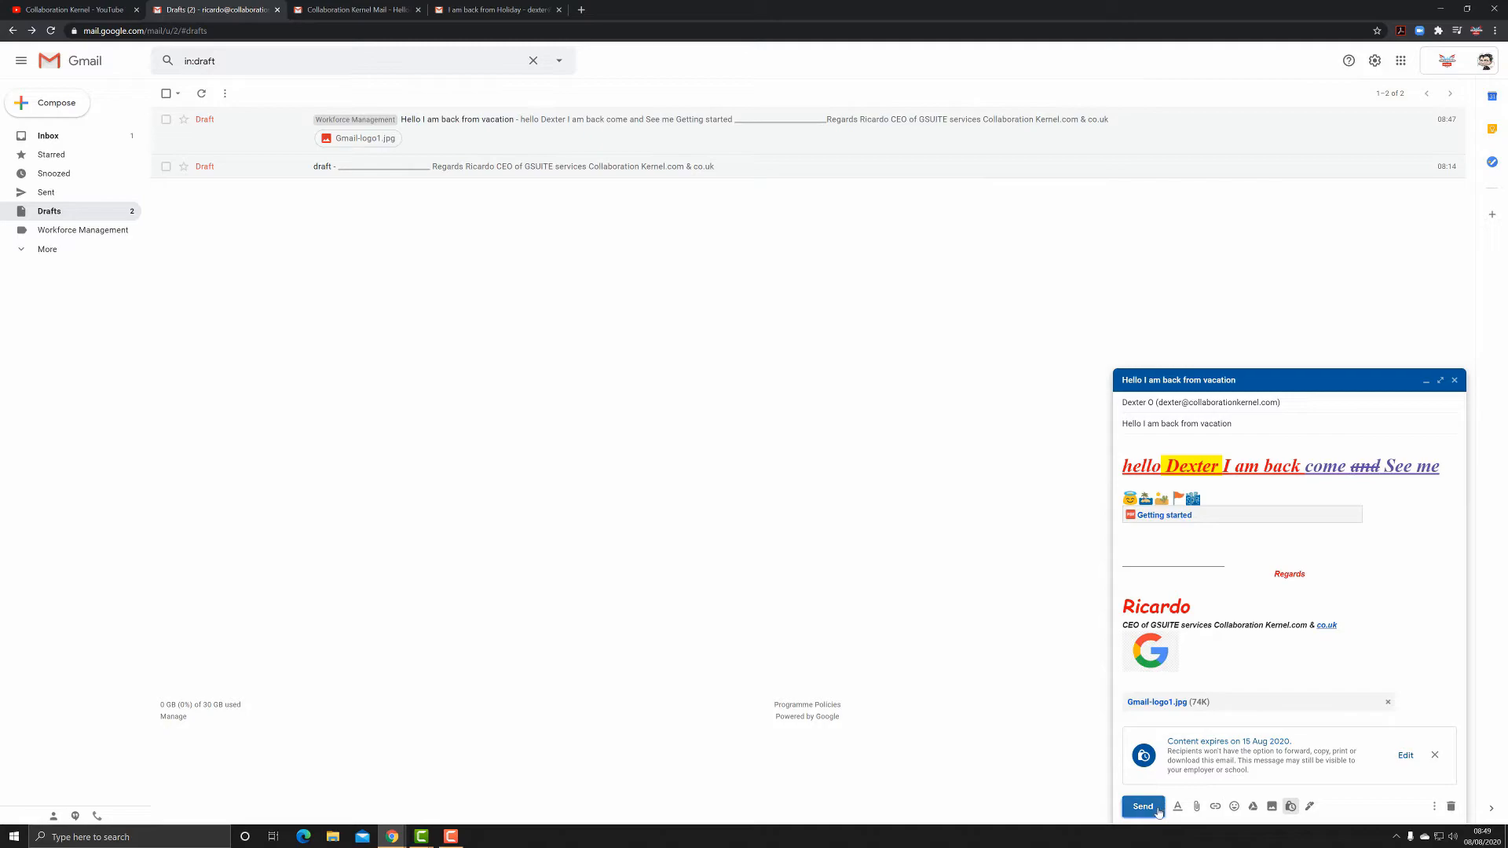
{"action": "left_click", "coordinate": [1441, 381]}
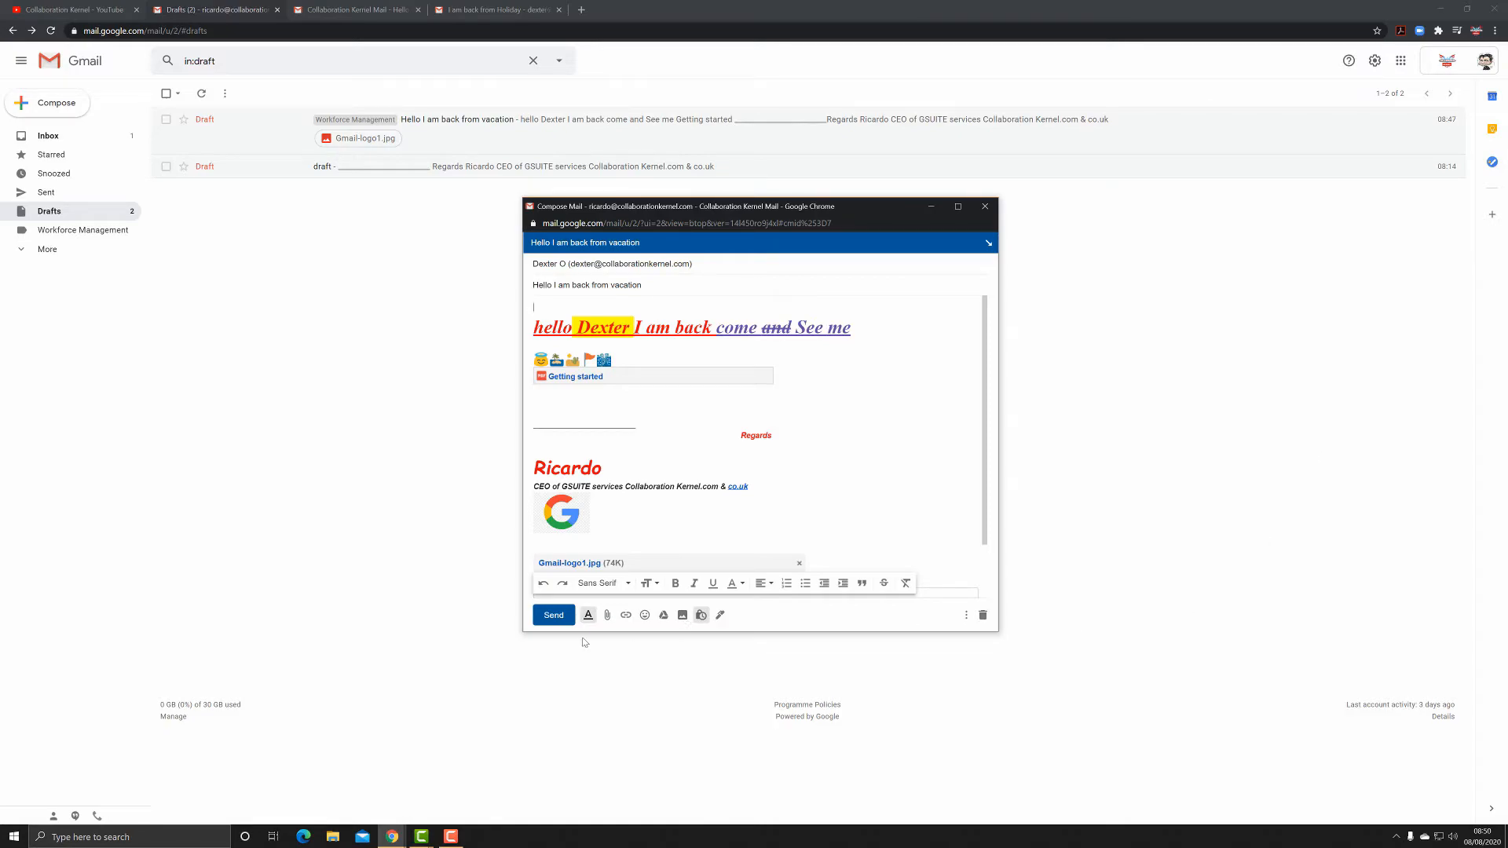
Step: Send the message, sharing its Drive file with the recipient with View access after checking the other access choices
{"action": "left_click", "coordinate": [554, 615]}
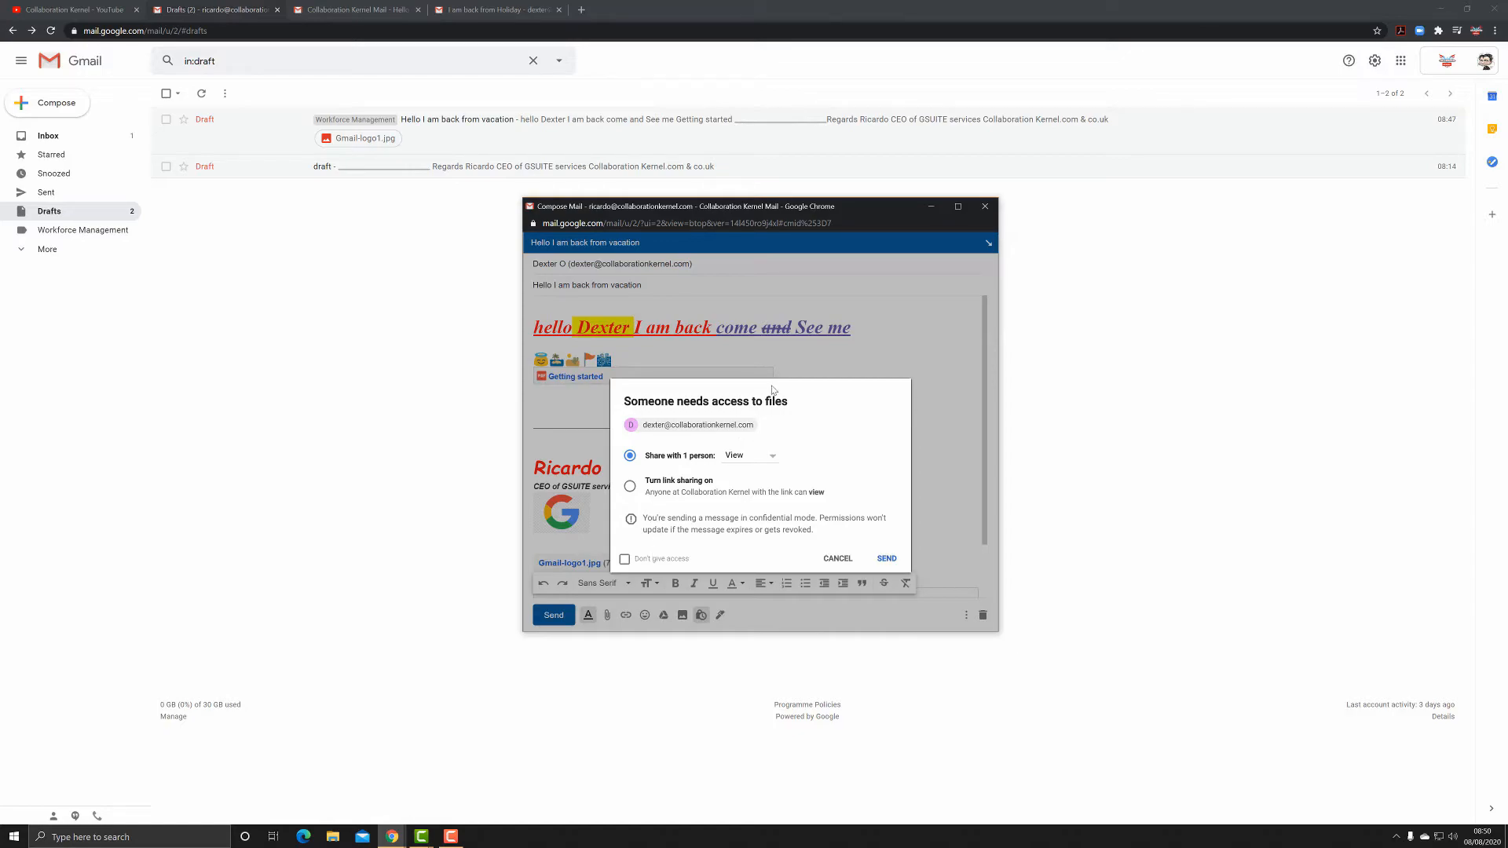
{"action": "left_click", "coordinate": [764, 462]}
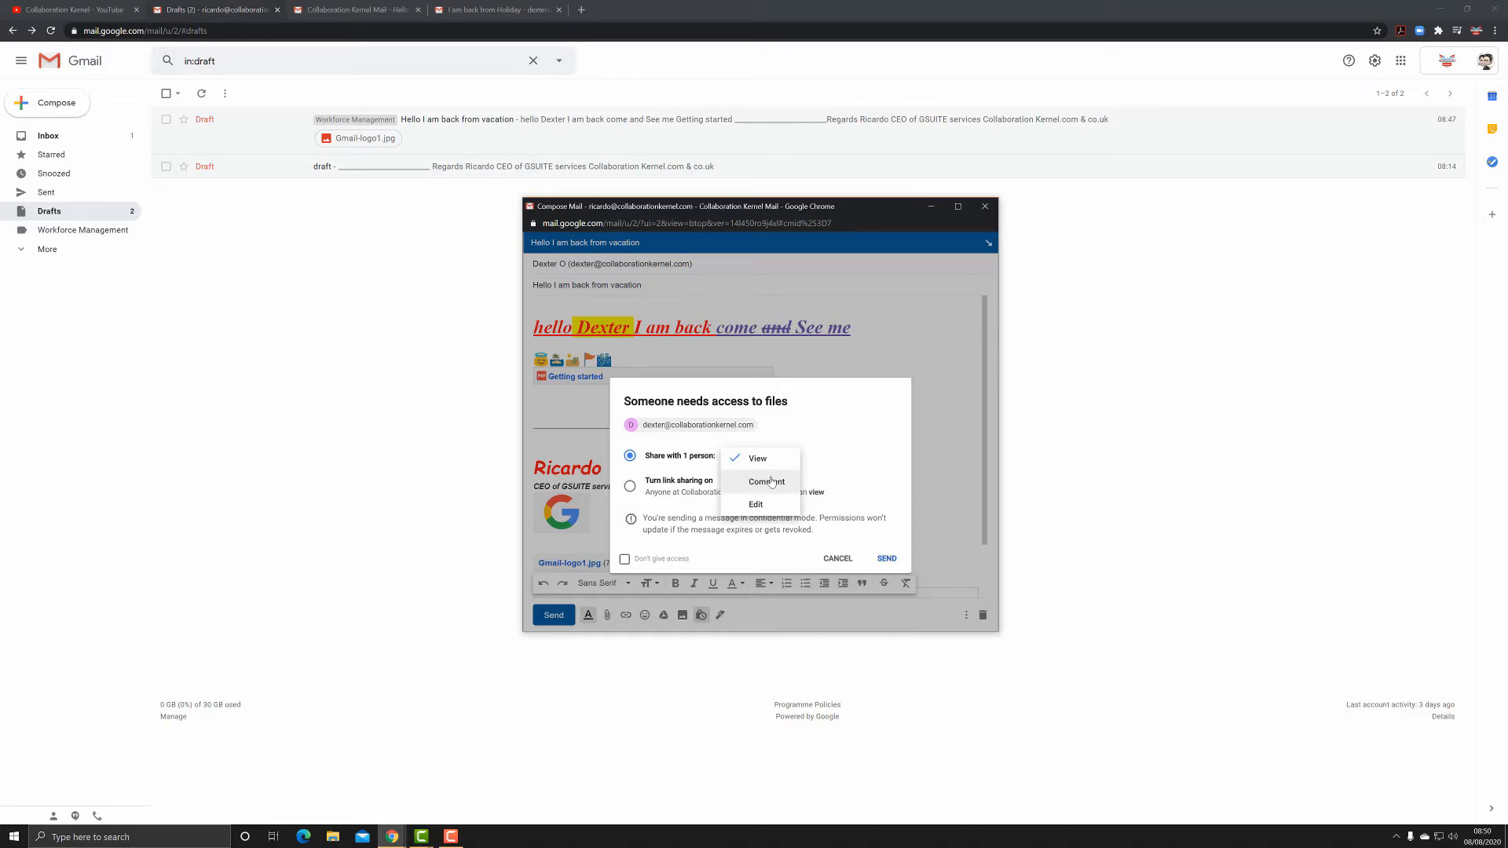
{"action": "left_click", "coordinate": [812, 423]}
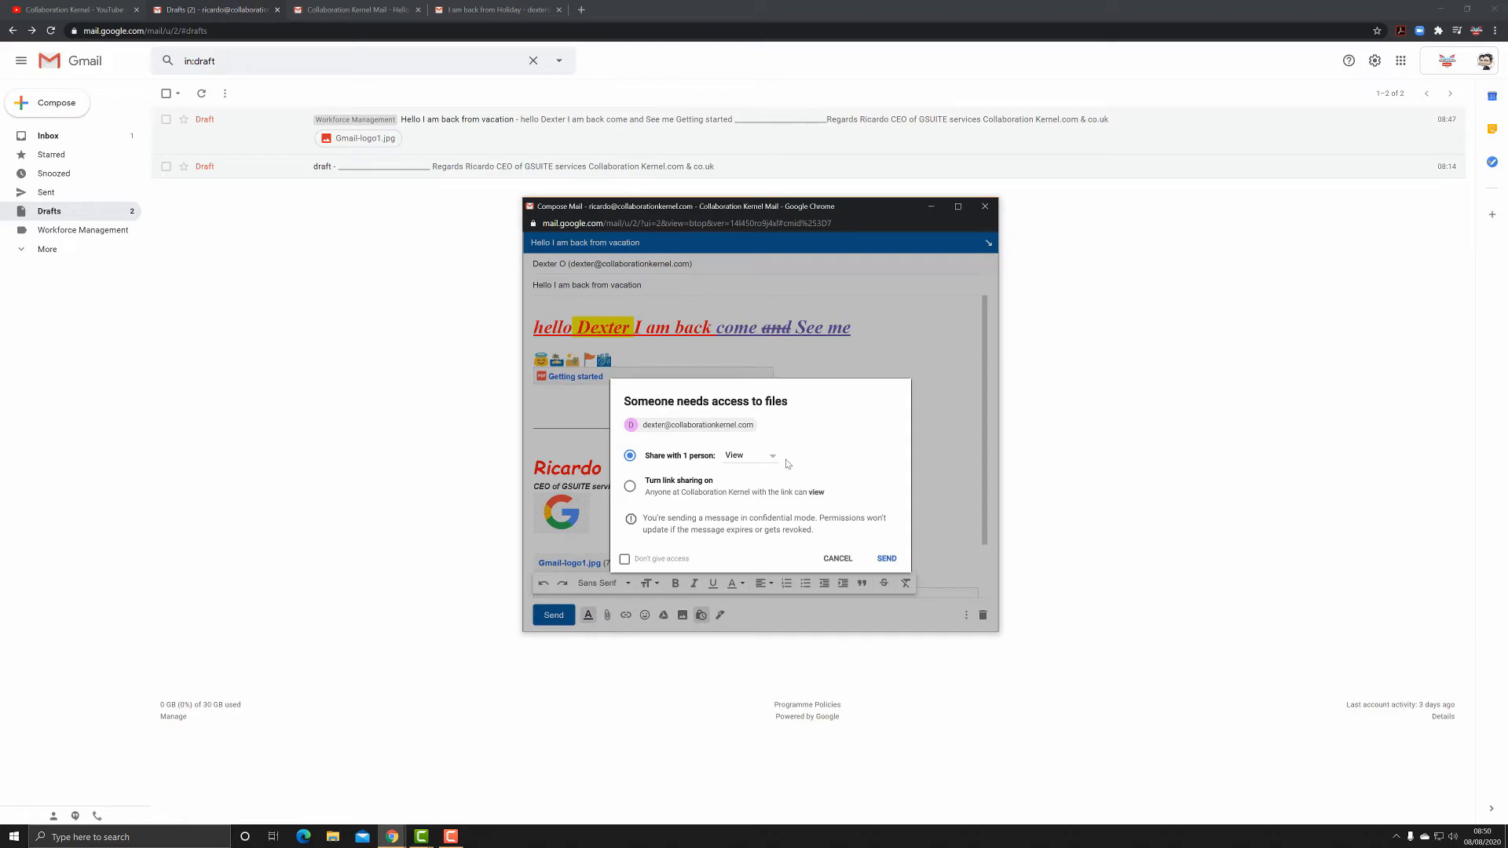
{"action": "left_click", "coordinate": [625, 560]}
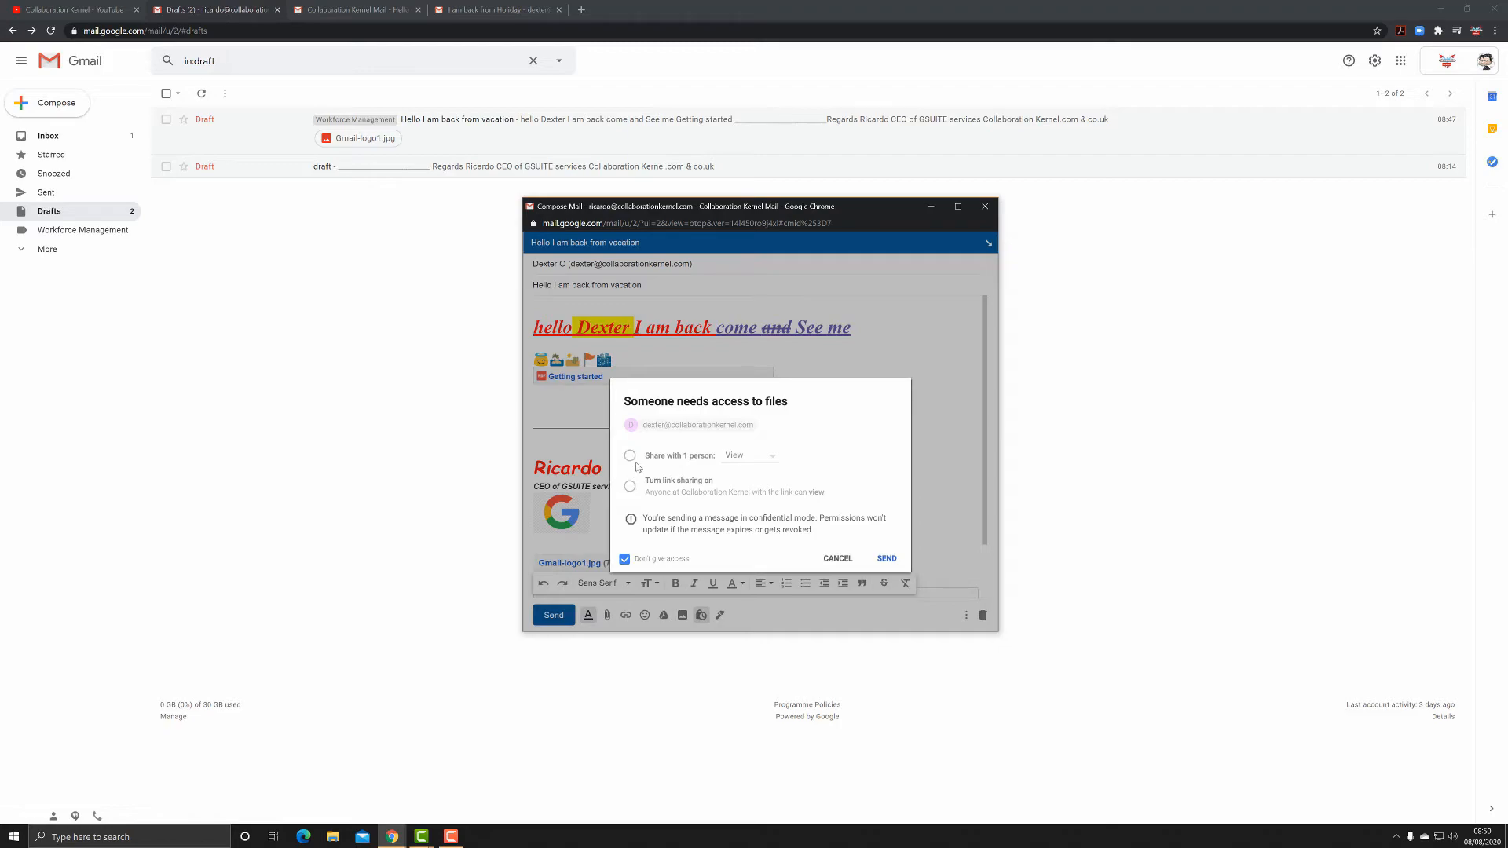
{"action": "left_click", "coordinate": [625, 559]}
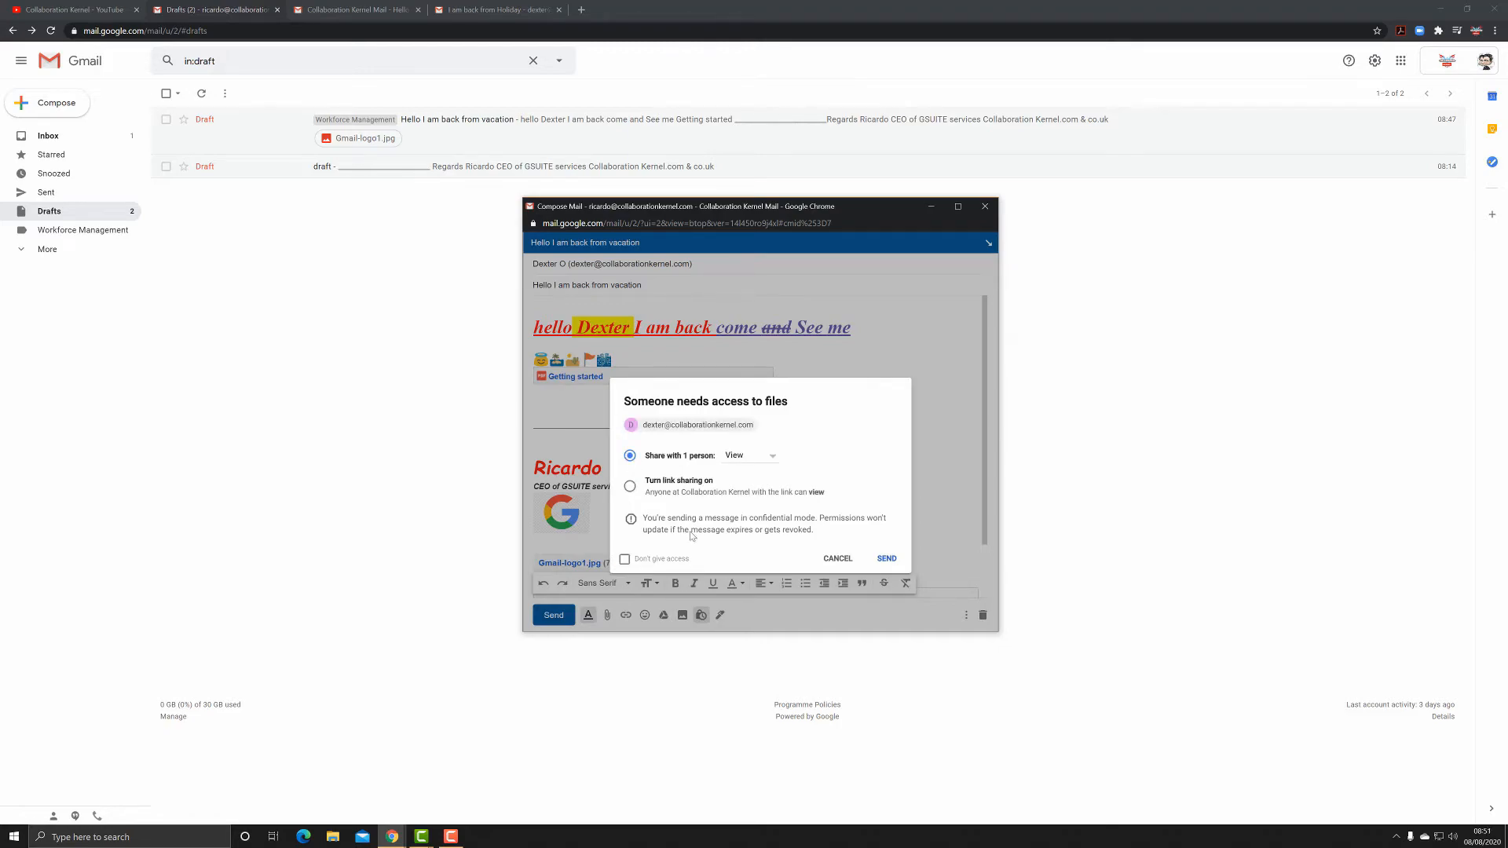
{"action": "left_click", "coordinate": [757, 459]}
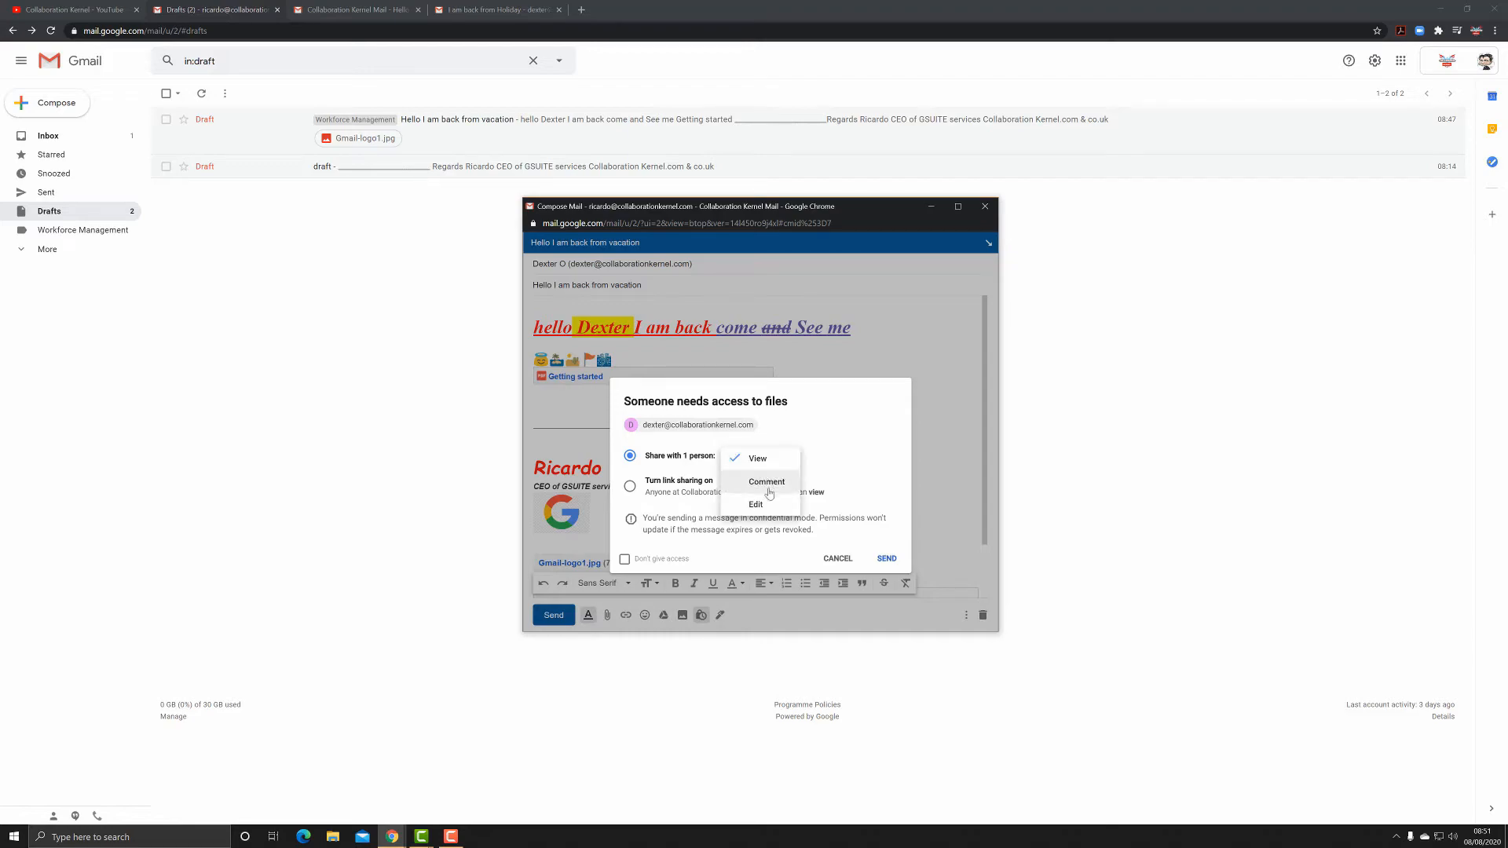
{"action": "left_click", "coordinate": [884, 557]}
{"action": "left_click", "coordinate": [885, 558]}
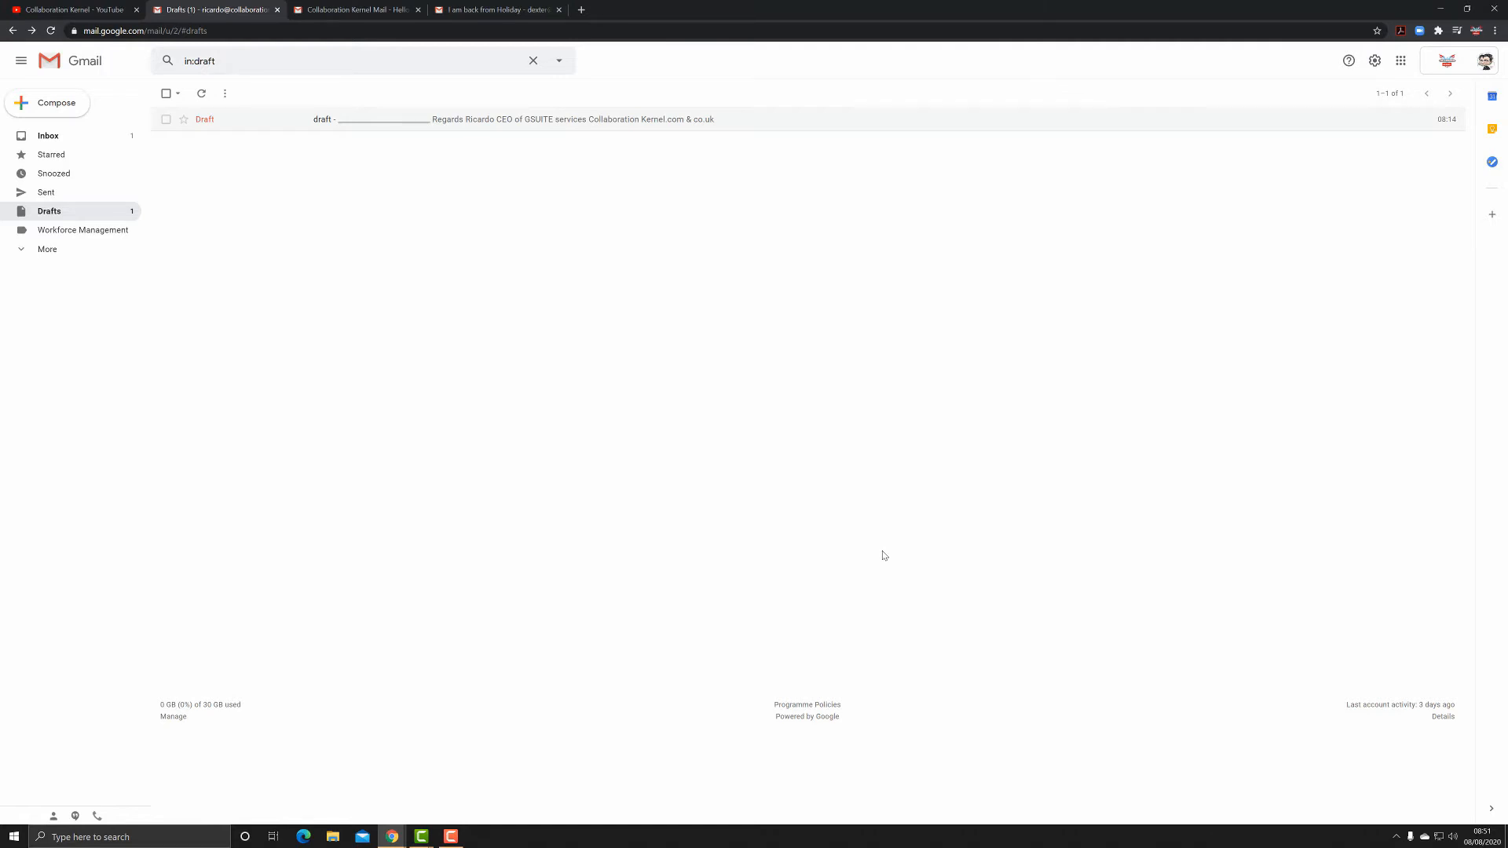
Step: Close the draft's print page and open the newly received "Hello I am back from vacation" message in the recipient's refreshed inbox
{"action": "left_click", "coordinate": [380, 12]}
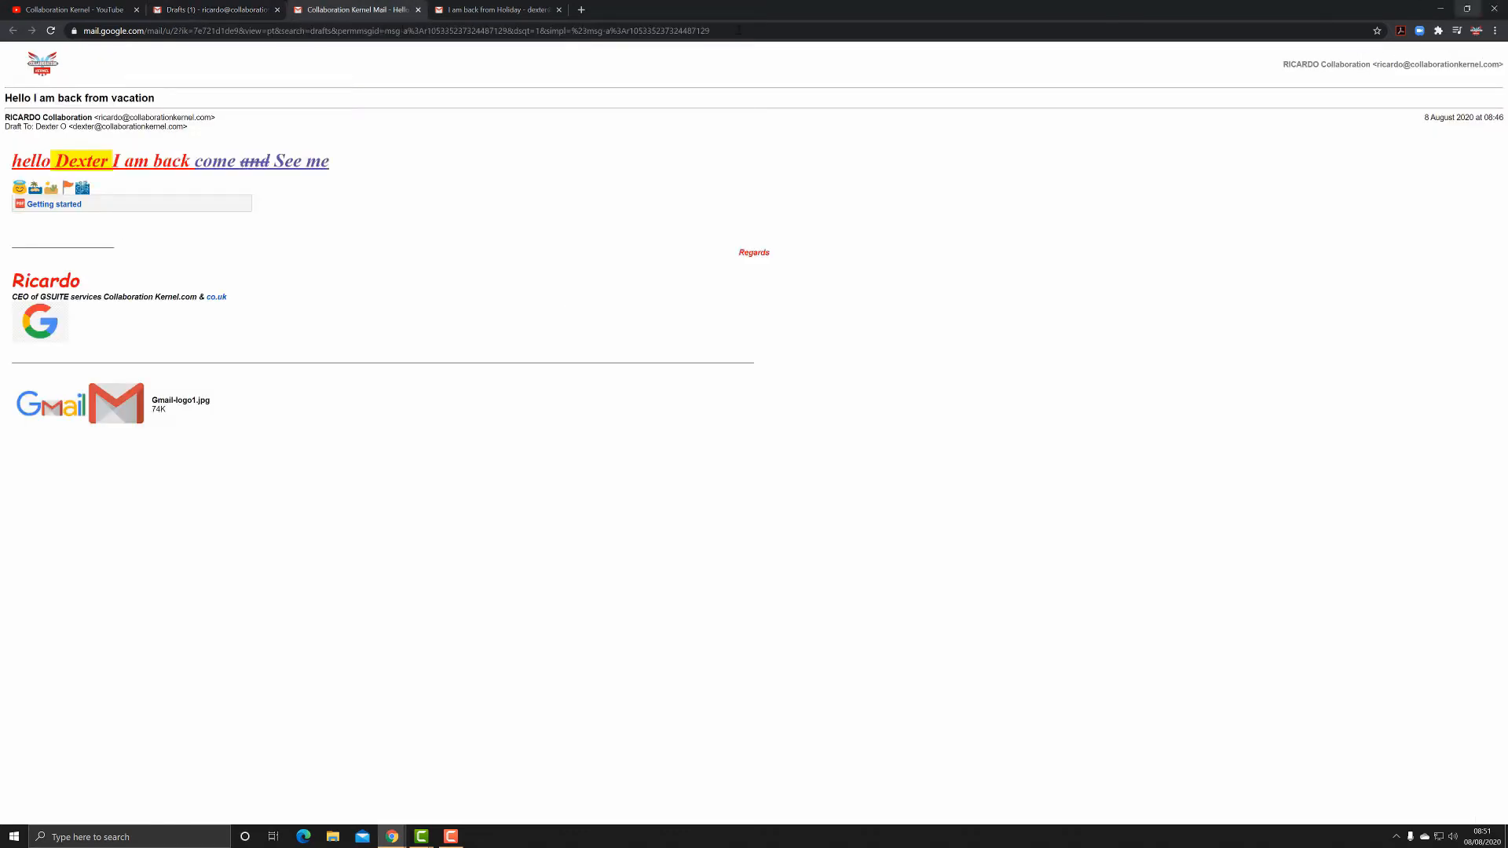
{"action": "left_click", "coordinate": [418, 9]}
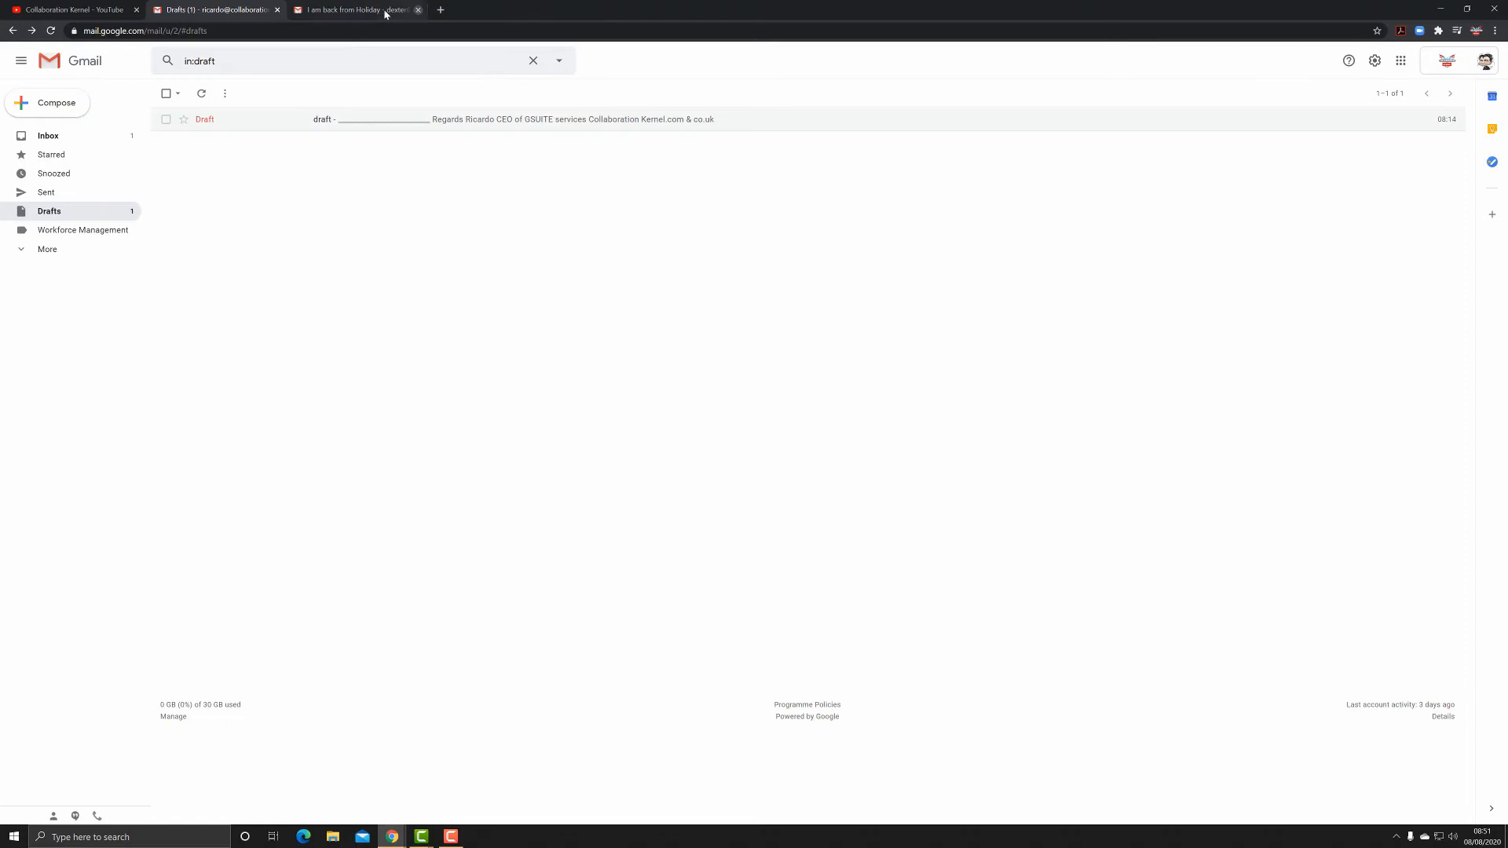
{"action": "left_click", "coordinate": [374, 11]}
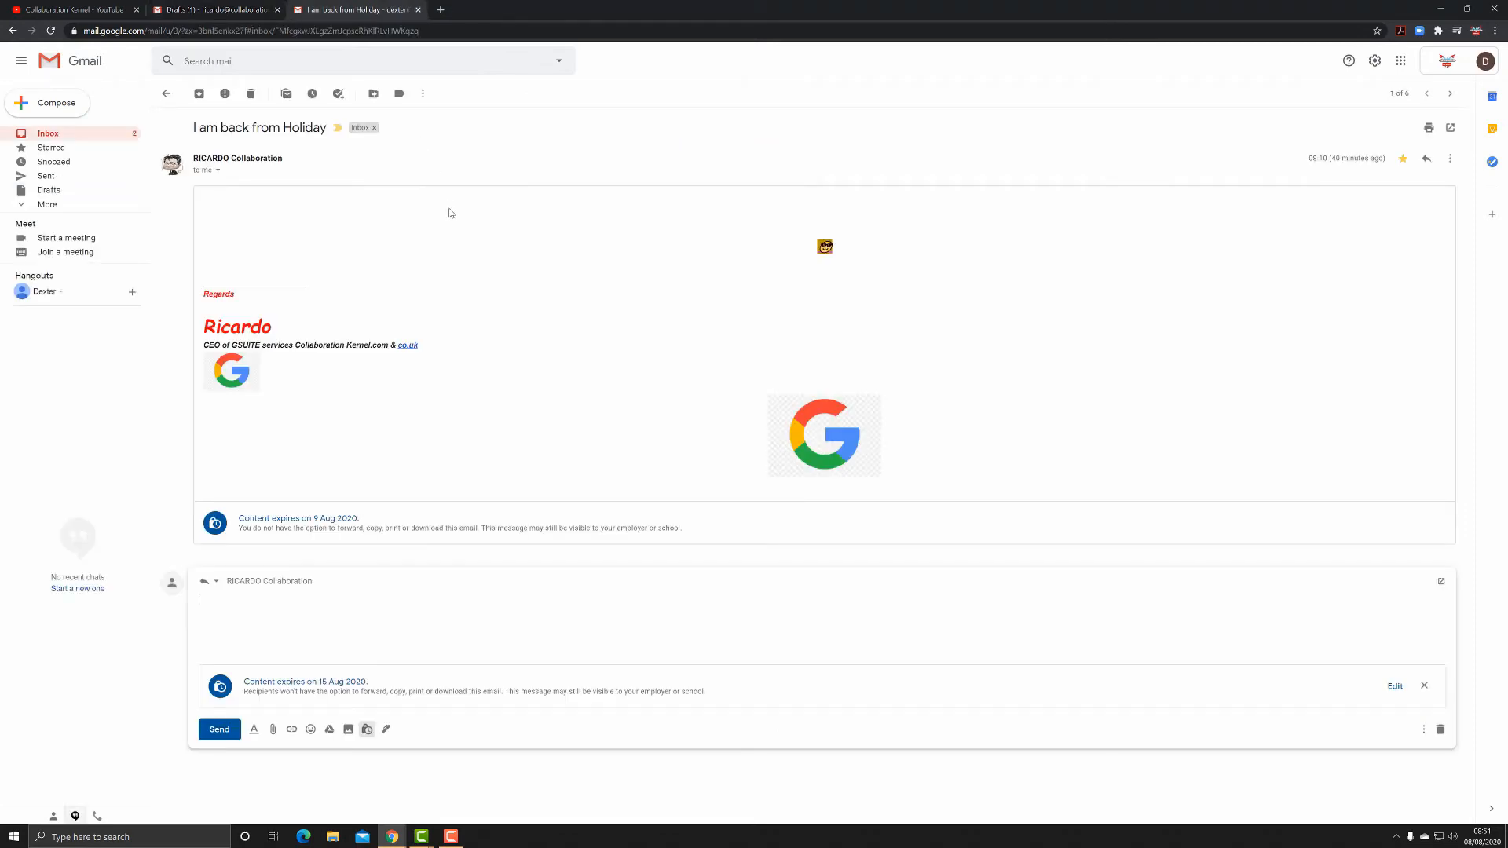
{"action": "left_click", "coordinate": [48, 133]}
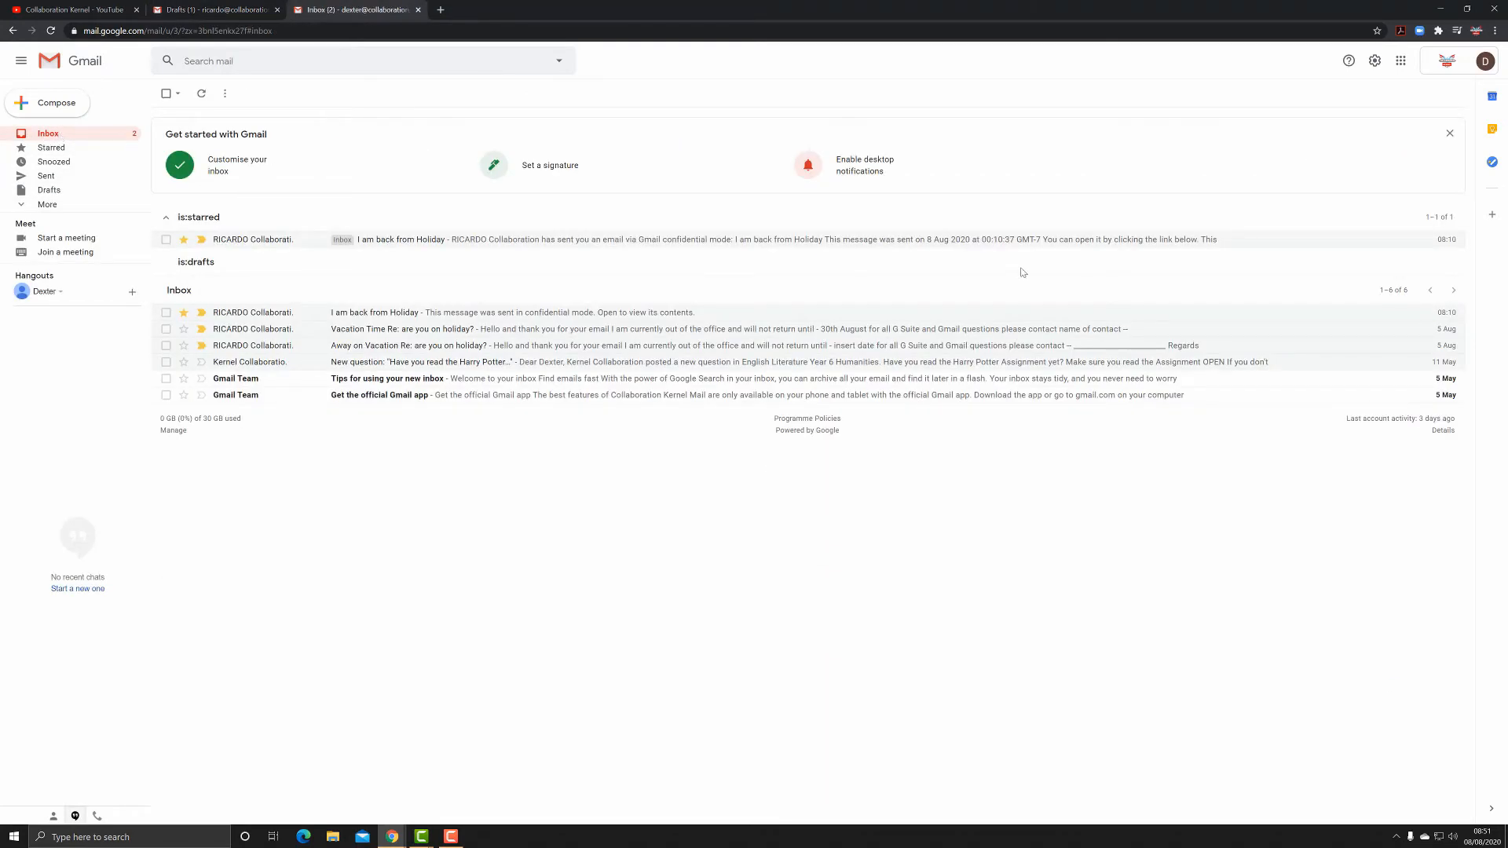
{"action": "key", "text": "F5"}
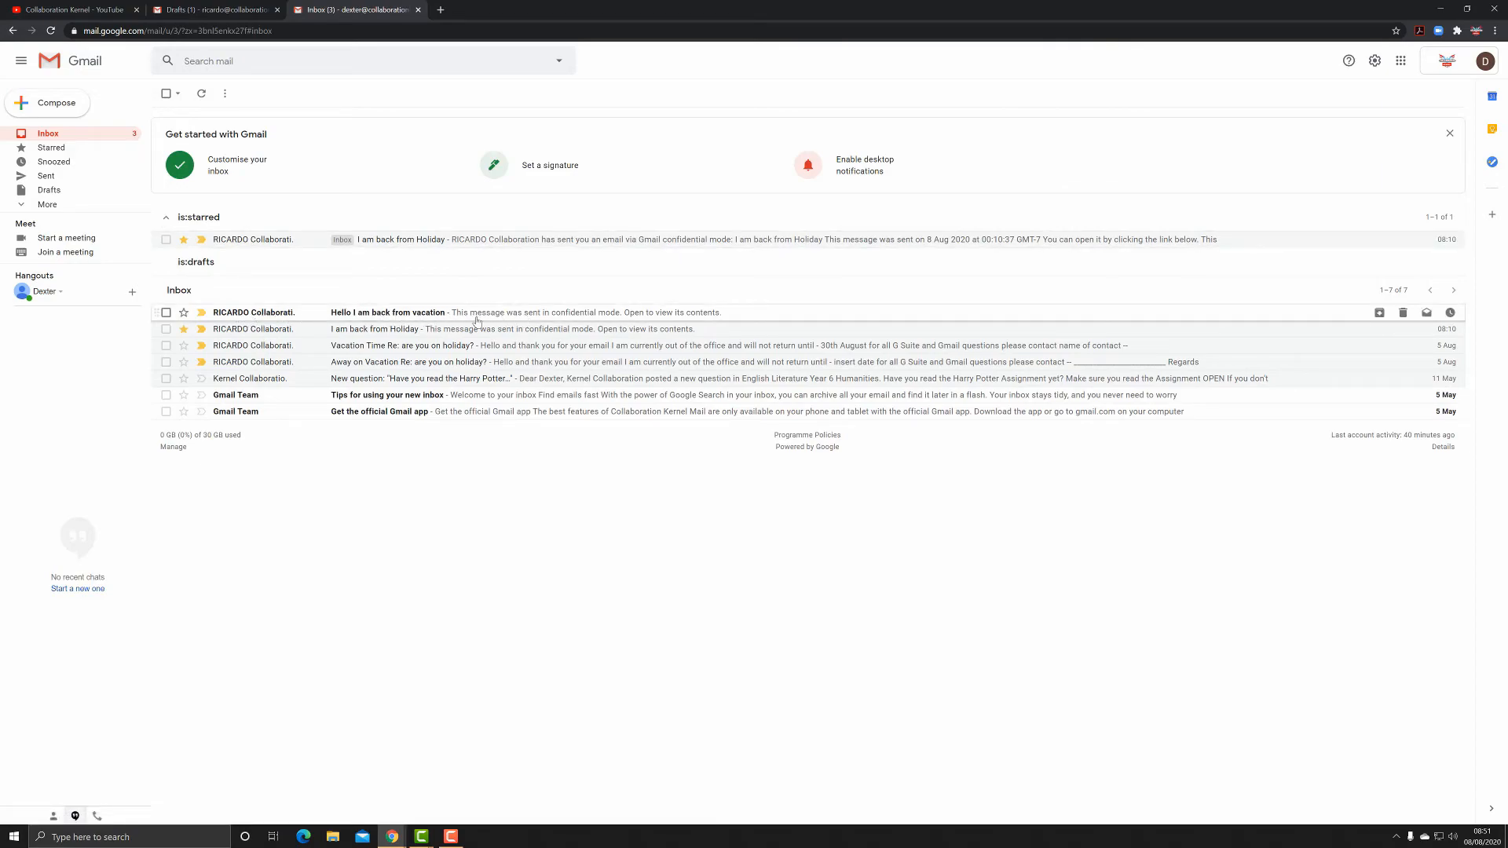
{"action": "left_click", "coordinate": [612, 315]}
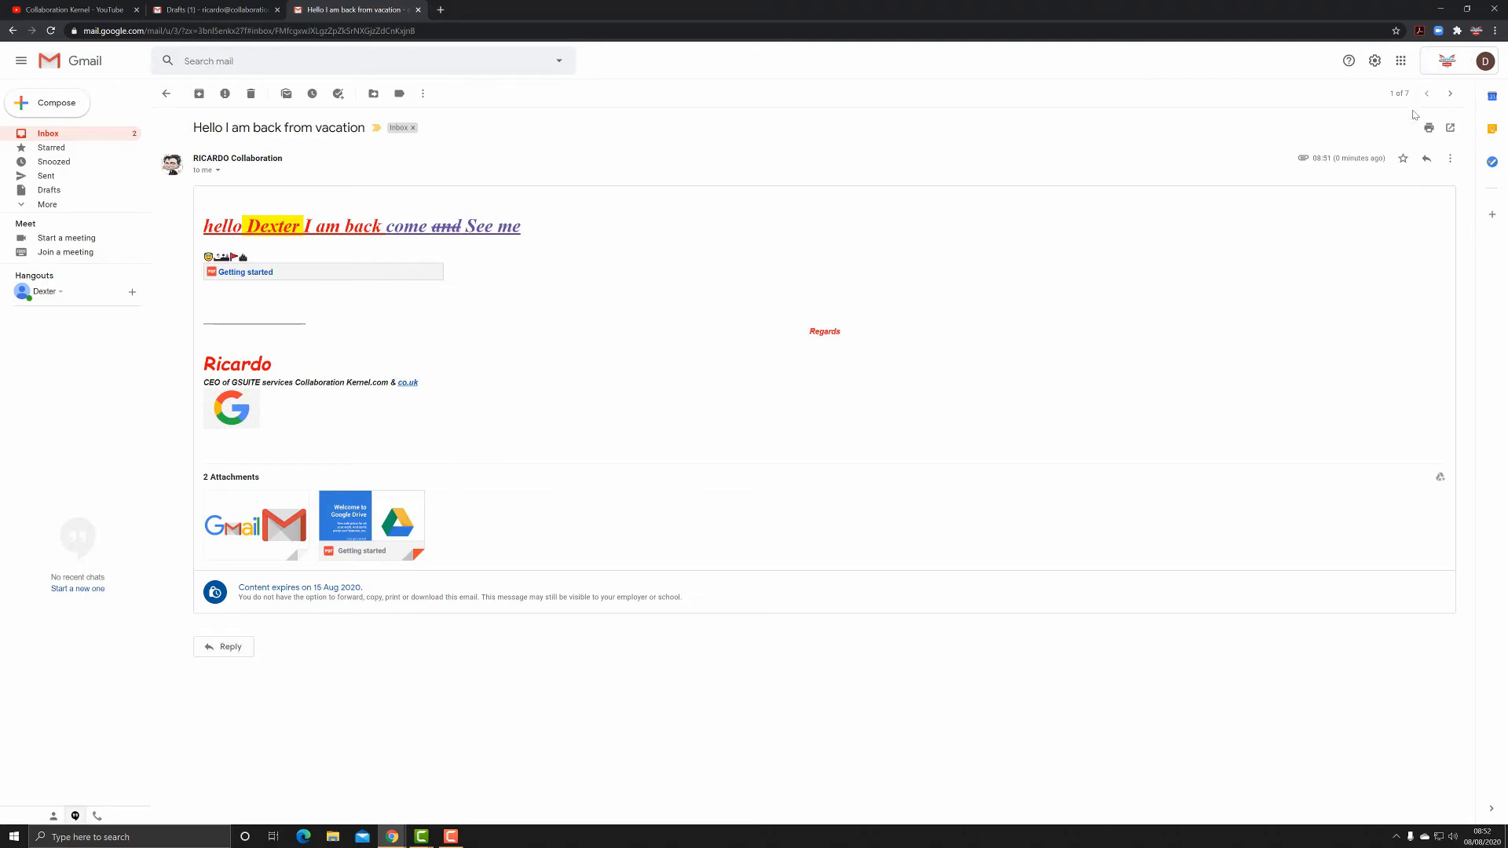
Step: Print the received confidential message on the Samsung C480W, and try the email link on its print page before closing the extra pages
{"action": "left_click", "coordinate": [1428, 128]}
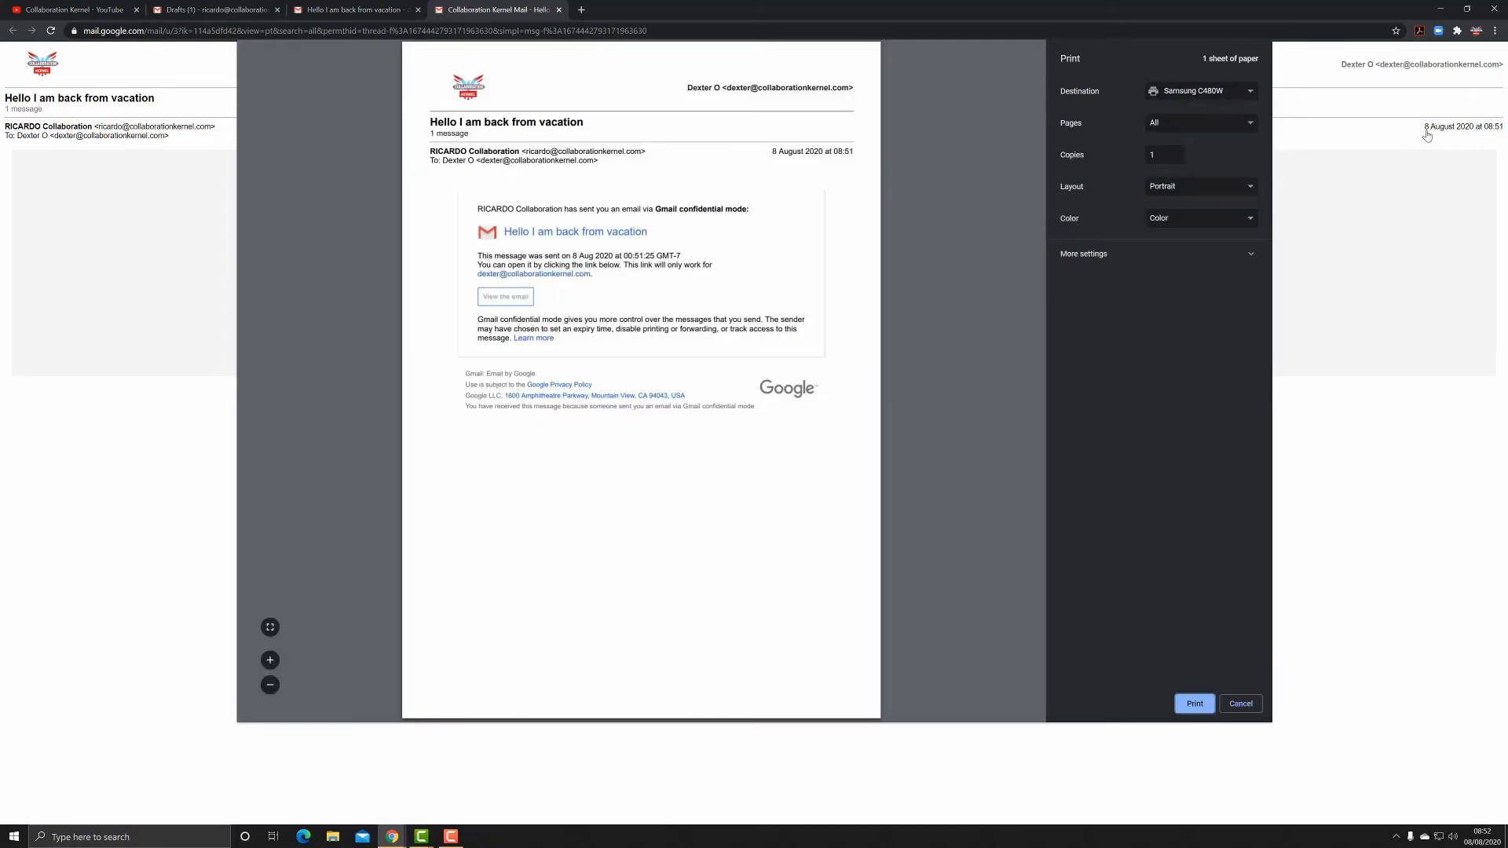
{"action": "left_click", "coordinate": [1205, 699]}
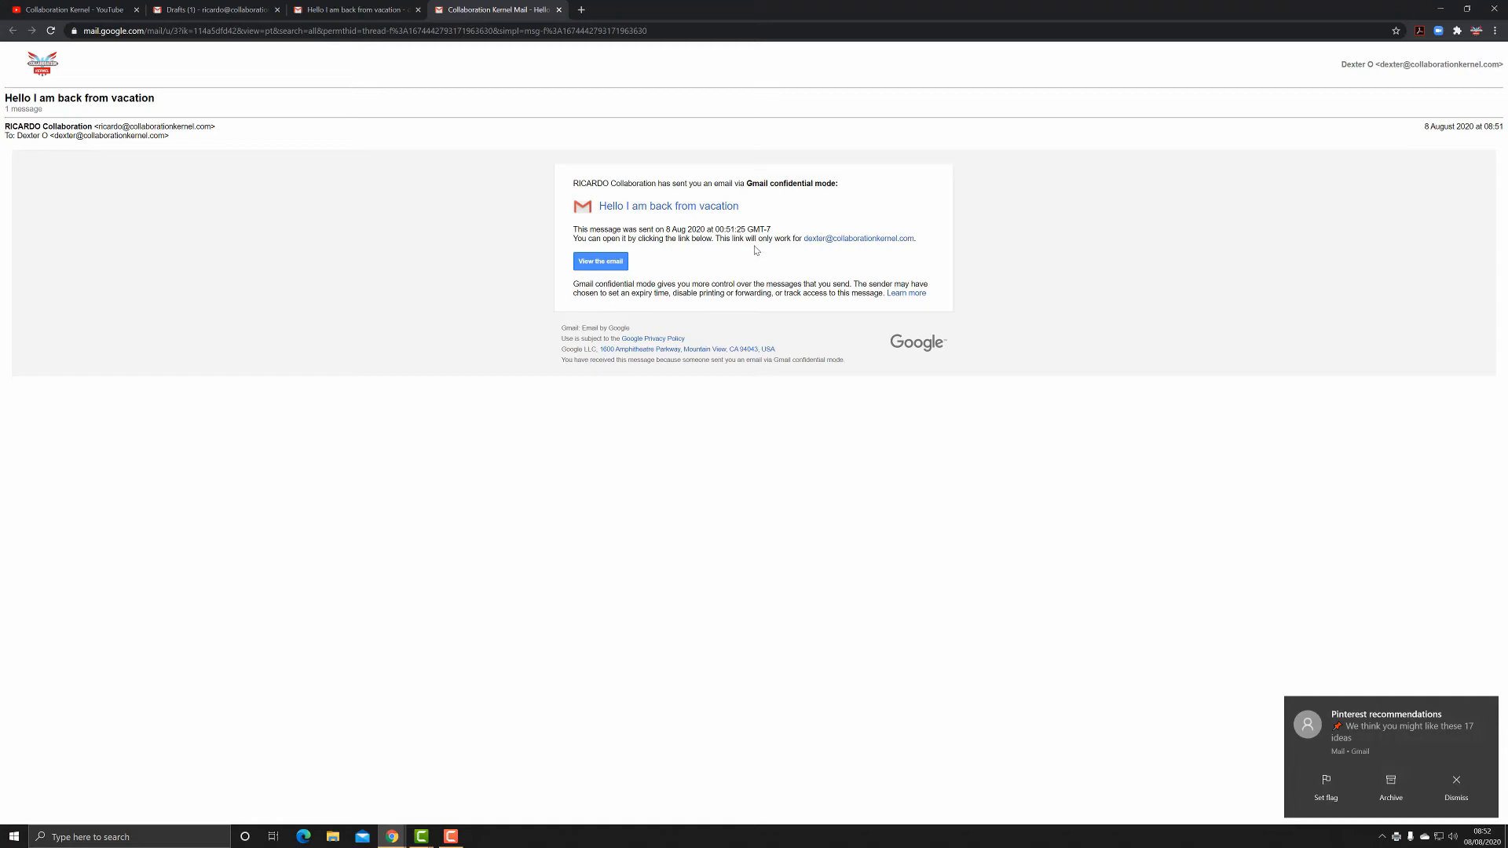
{"action": "left_click", "coordinate": [616, 264]}
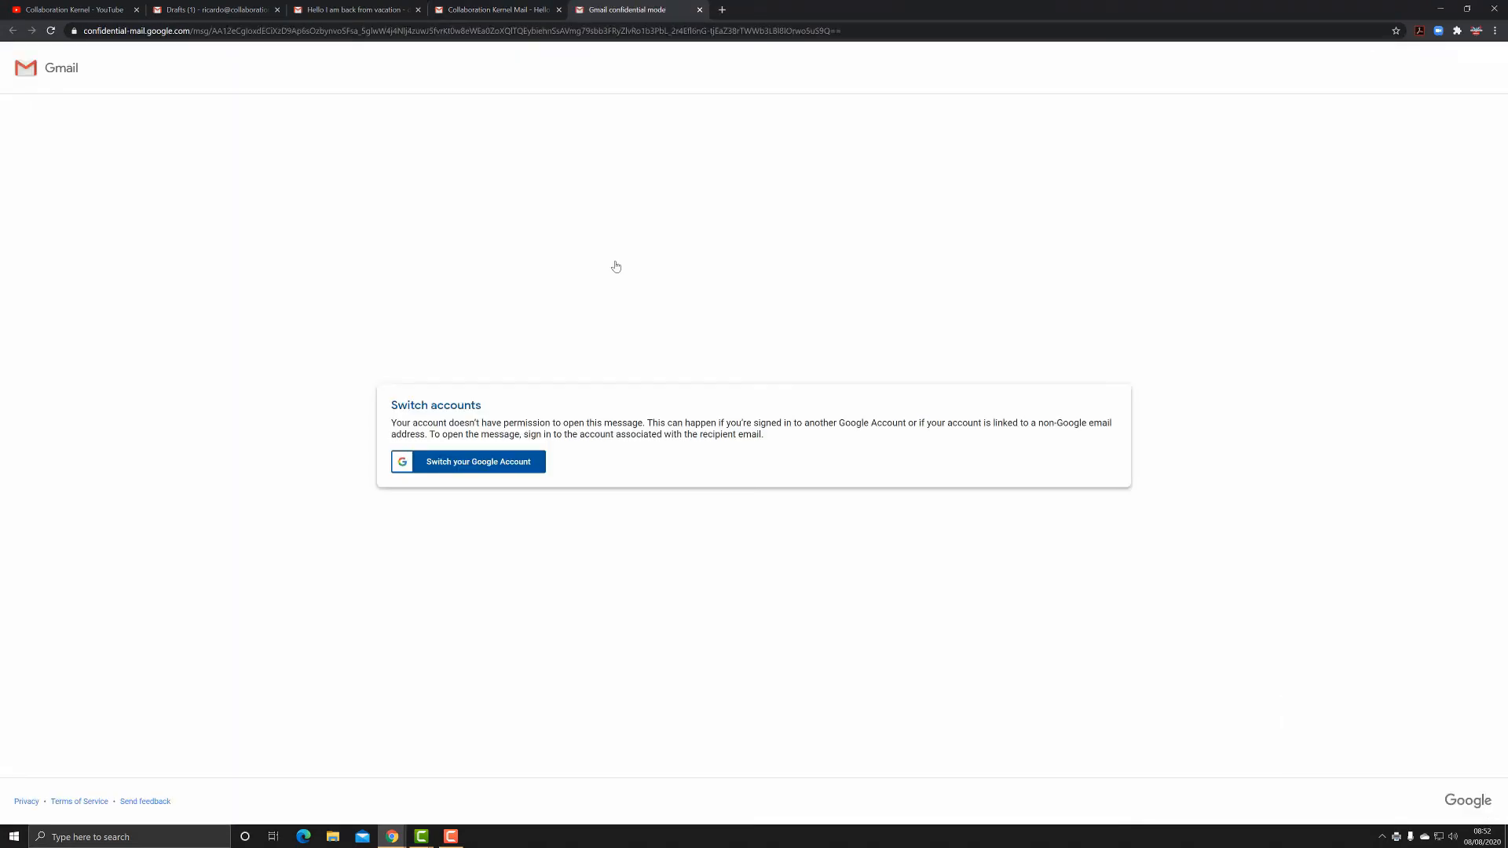
{"action": "left_click", "coordinate": [699, 10]}
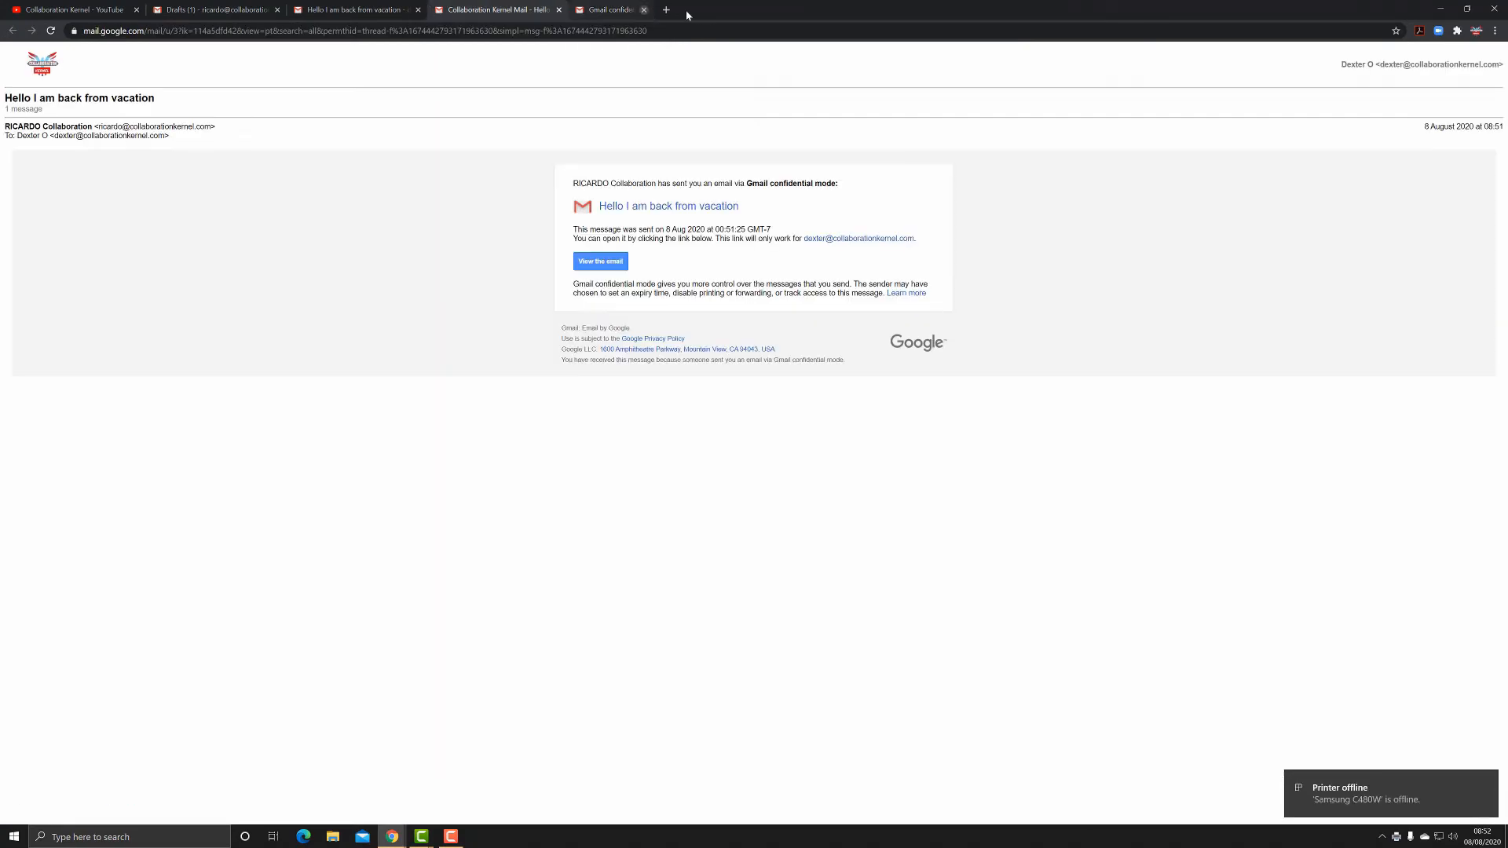
{"action": "left_click", "coordinate": [558, 10]}
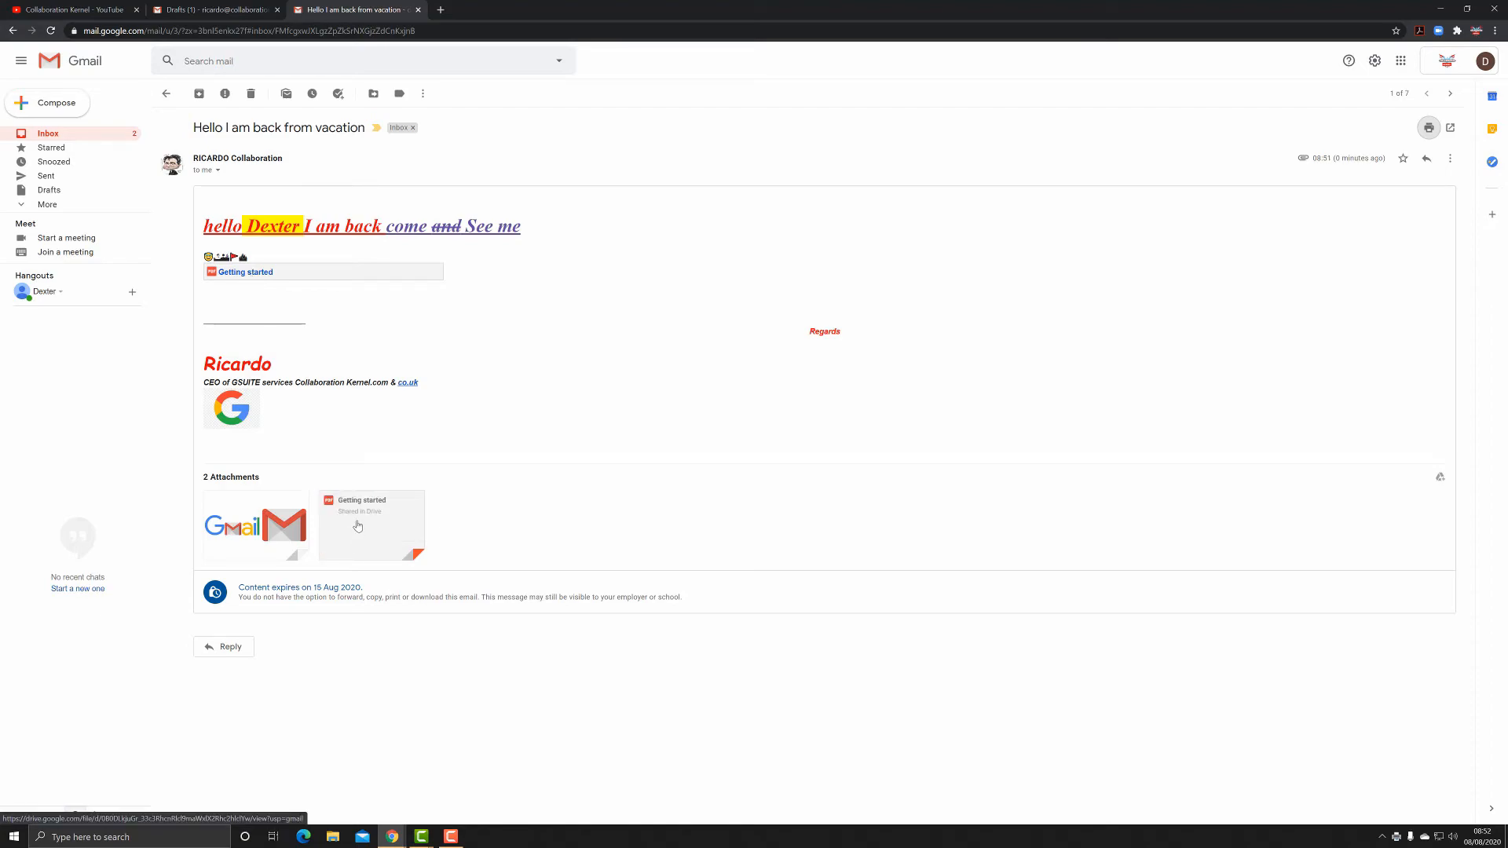
Step: Preview the received message's Getting started attachment, and send the reply "thank goodness you are back" to the message
{"action": "left_click", "coordinate": [410, 528]}
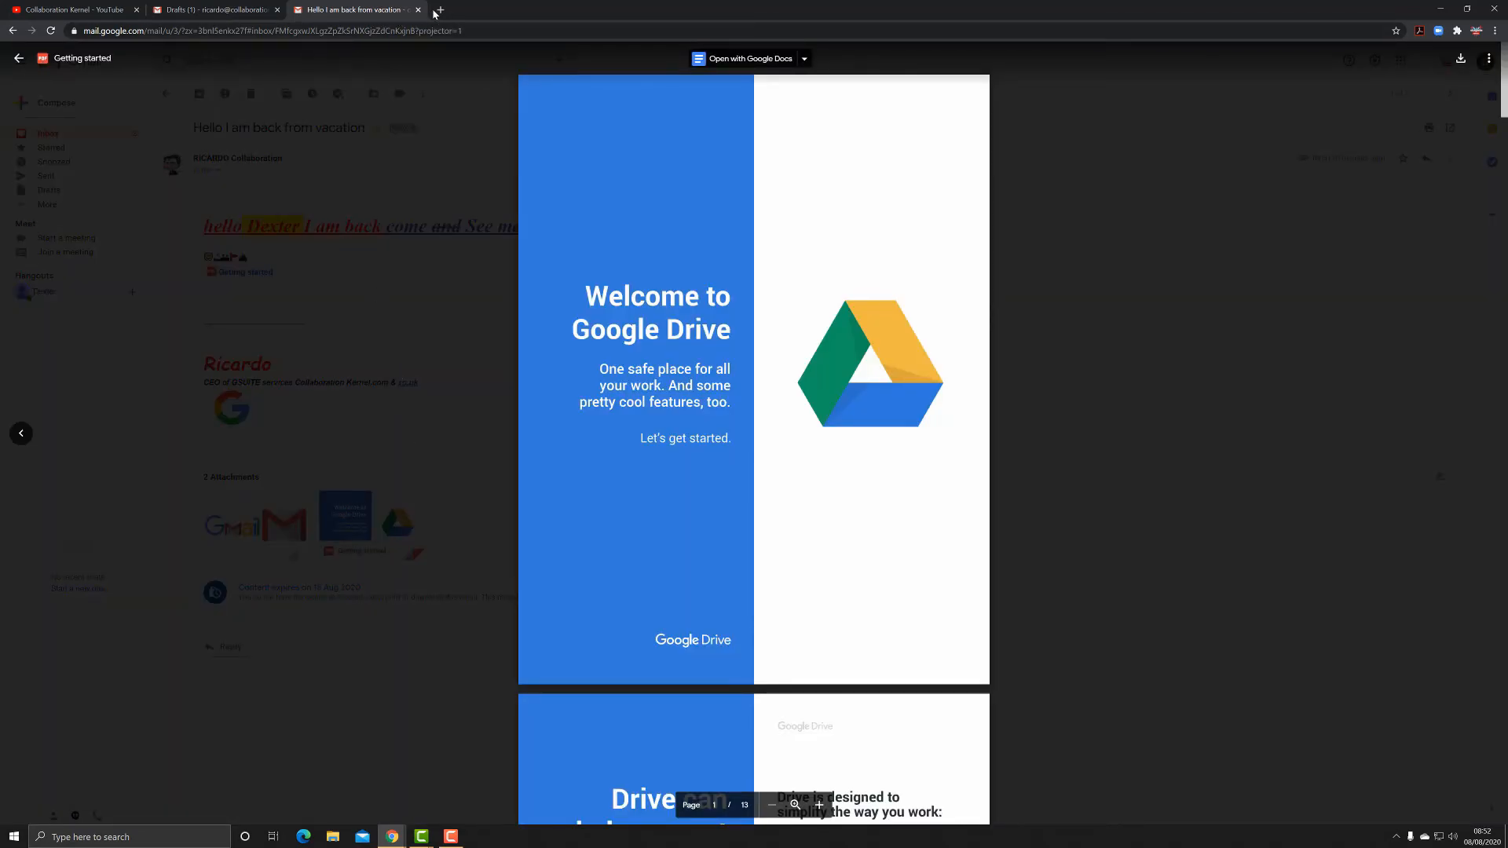
{"action": "left_click", "coordinate": [18, 58]}
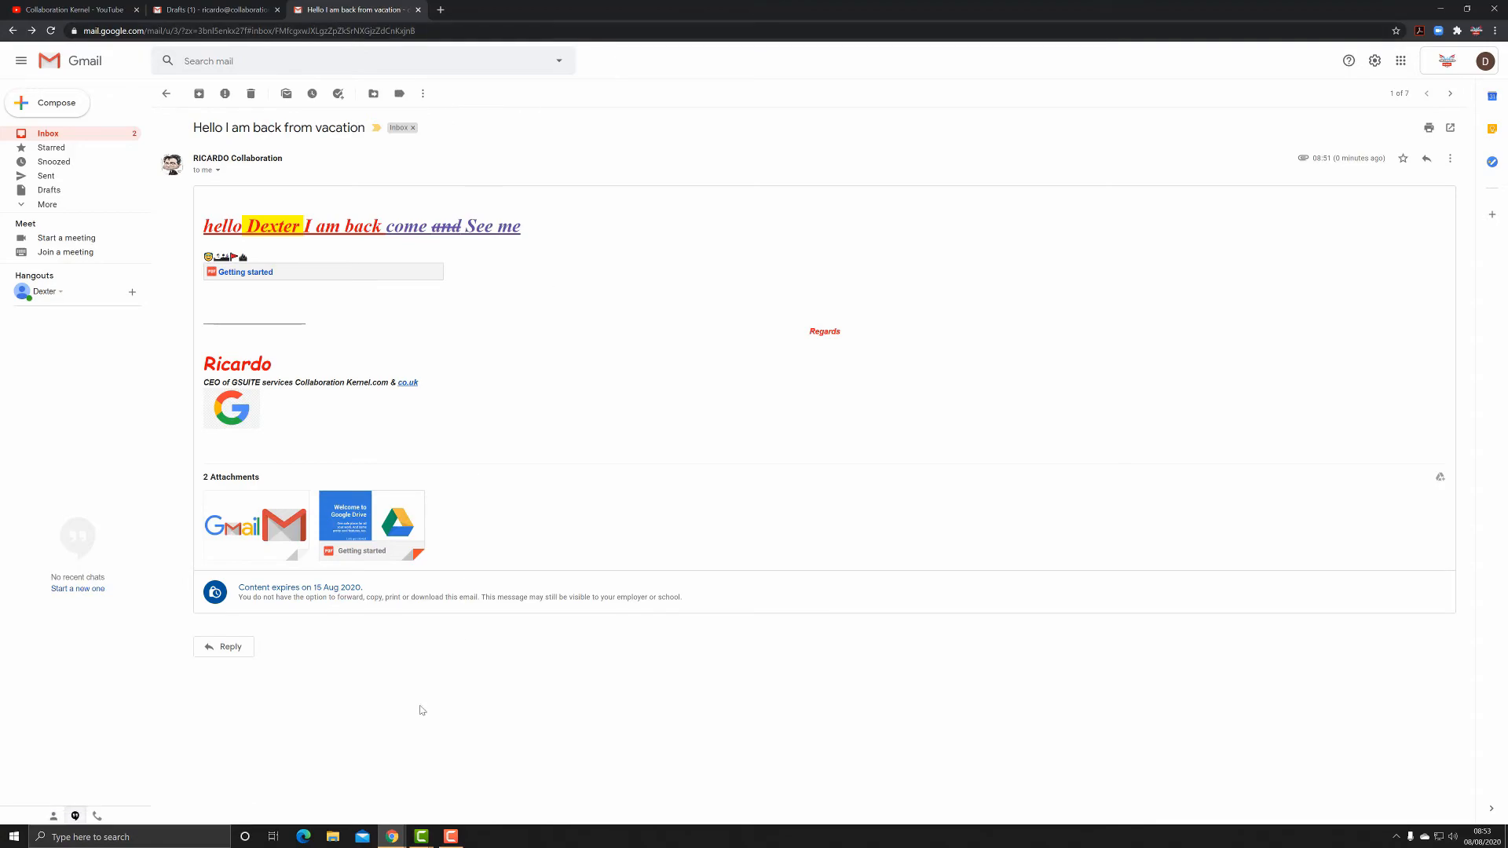
{"action": "left_click", "coordinate": [236, 647]}
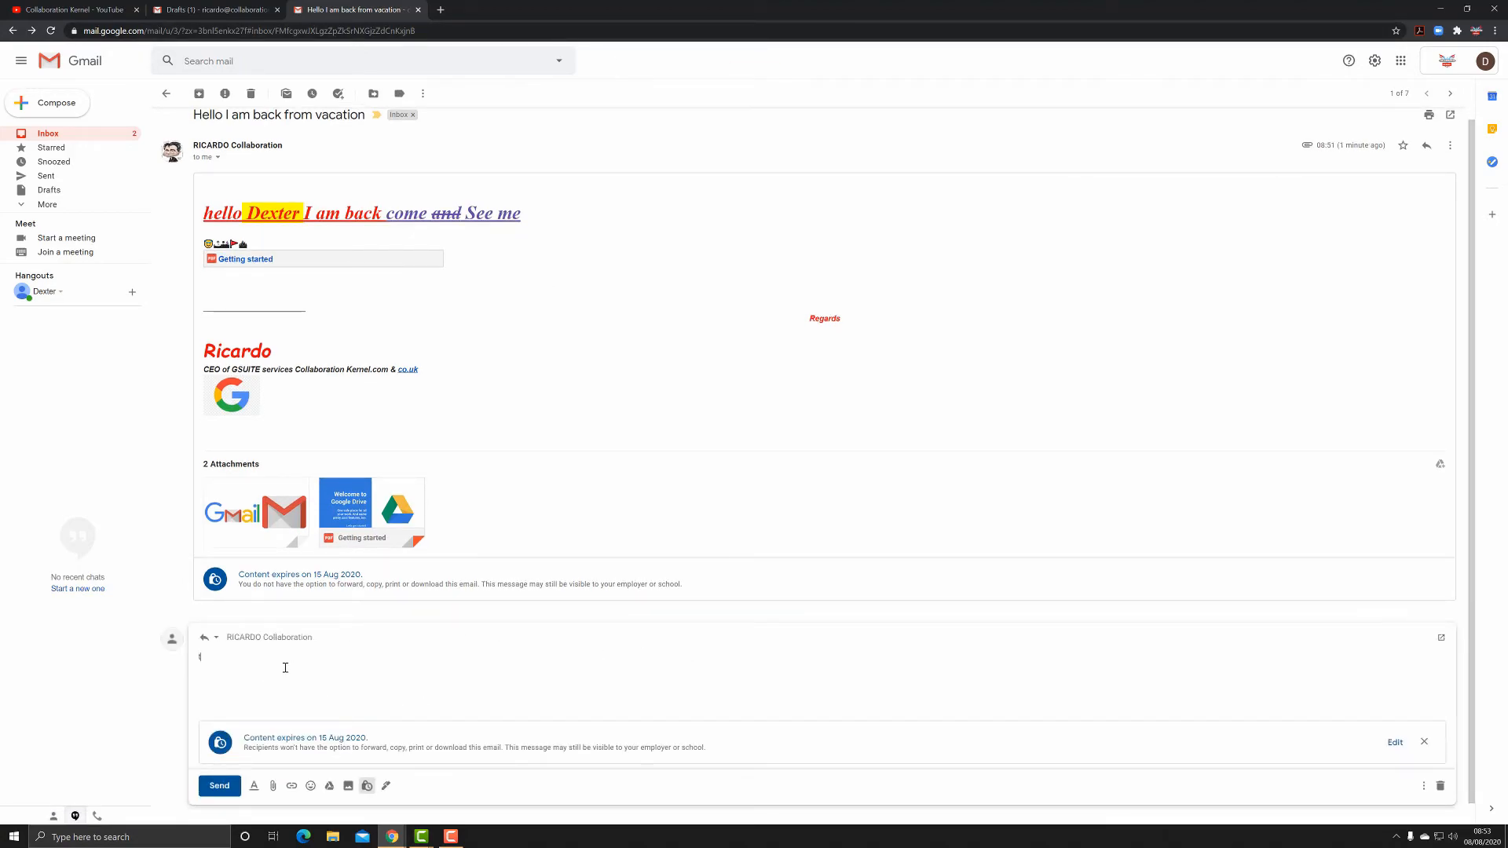
{"action": "type", "text": "thank goodness you are back"}
{"action": "left_click", "coordinate": [211, 787]}
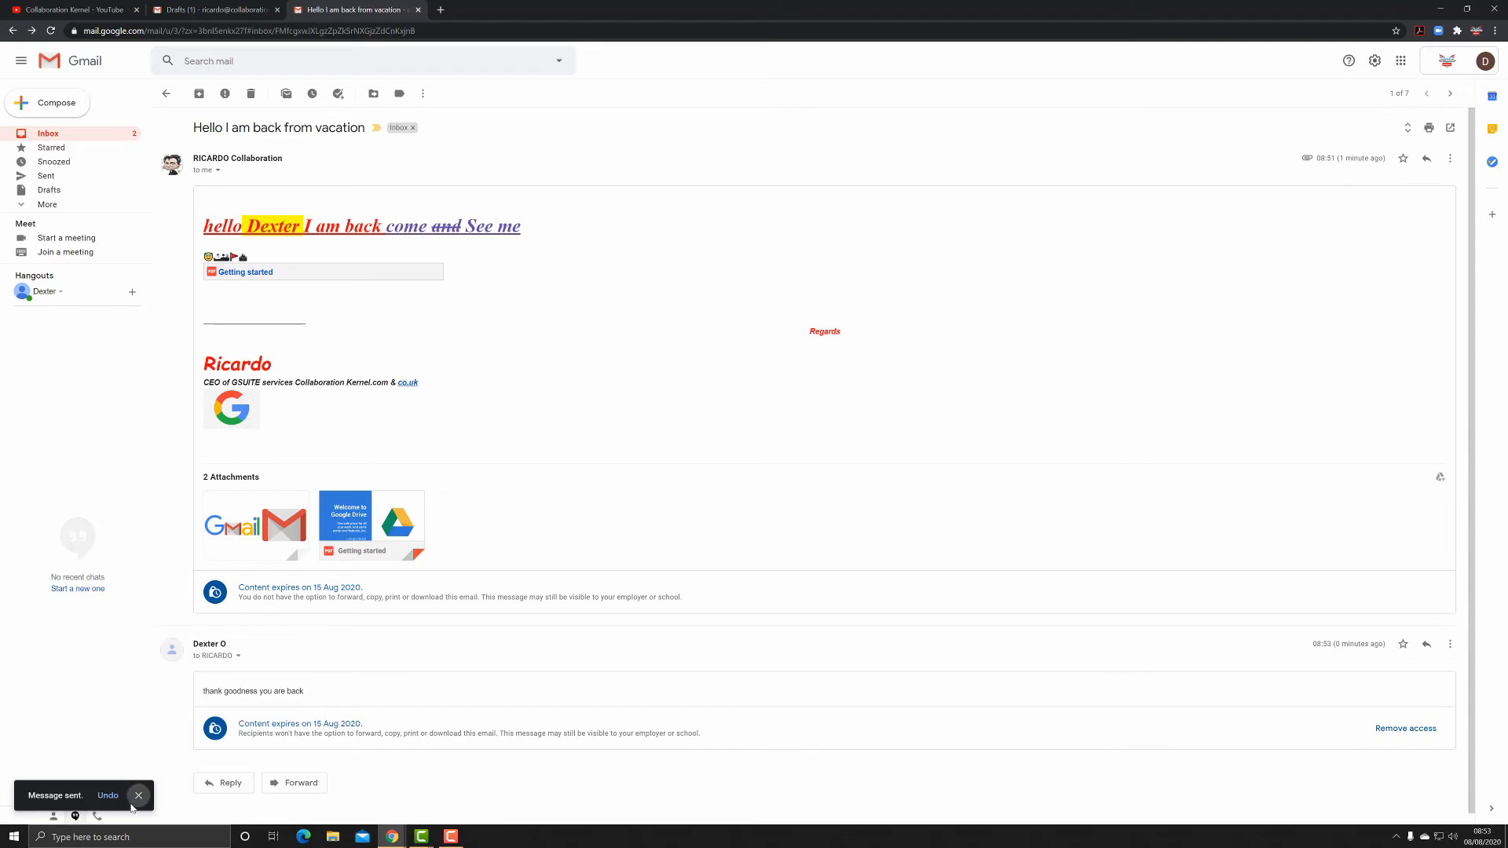
Step: Undo sending the reply and resend it with "it has been a nightmare" added after the existing text
{"action": "left_click", "coordinate": [113, 798]}
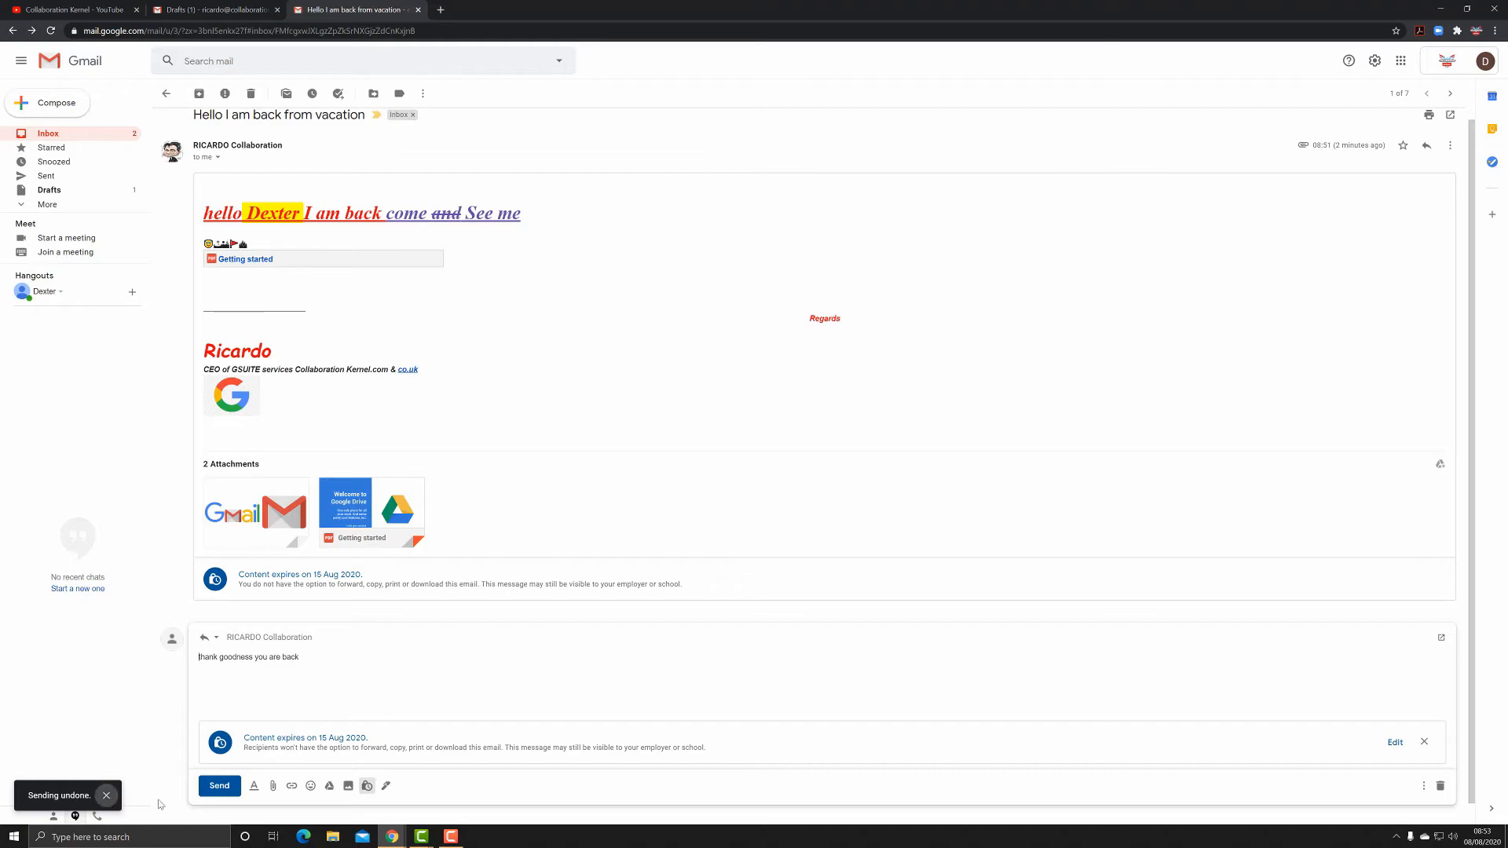
{"action": "left_click", "coordinate": [336, 655]}
{"action": "type", "text": "it has been a nightmare"}
{"action": "left_click", "coordinate": [227, 787]}
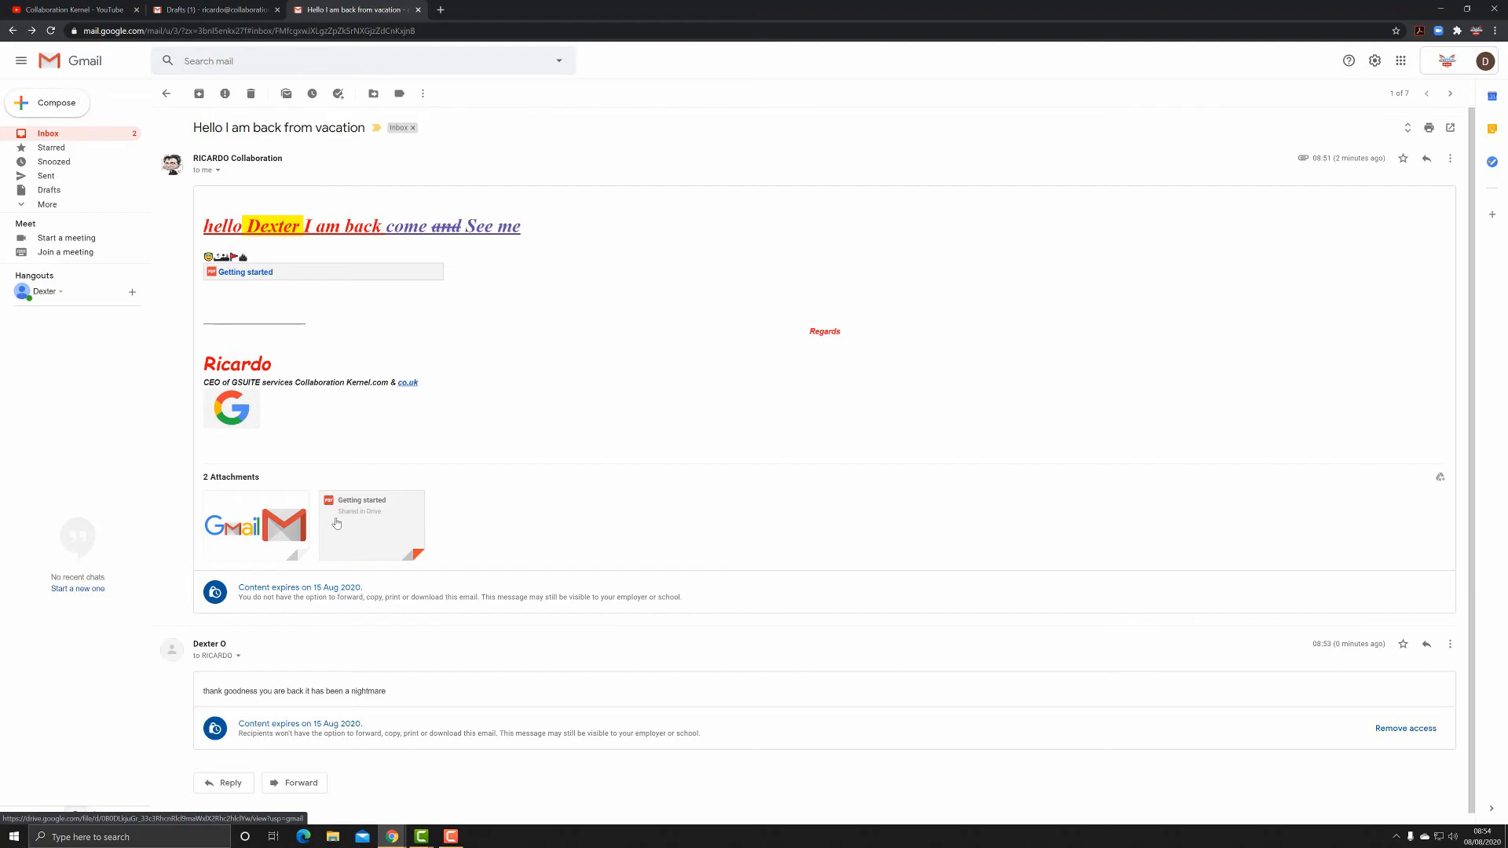
Step: Check the inbox and sent mail in the sender's mailbox, including the snooze choices for the "Hello I am back from vacation" message
{"action": "left_click", "coordinate": [206, 9]}
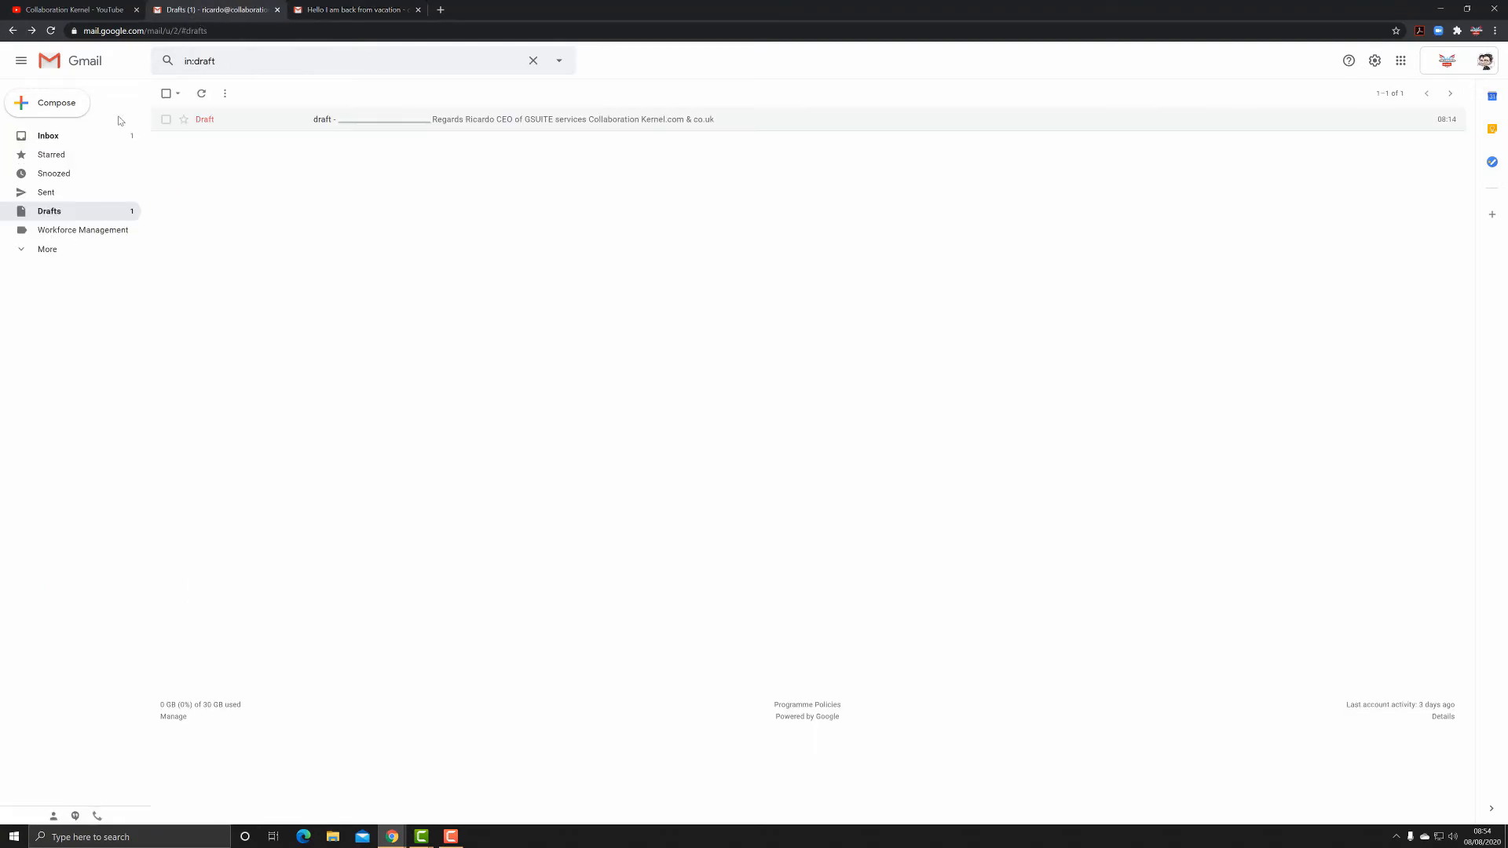
{"action": "left_click", "coordinate": [48, 136]}
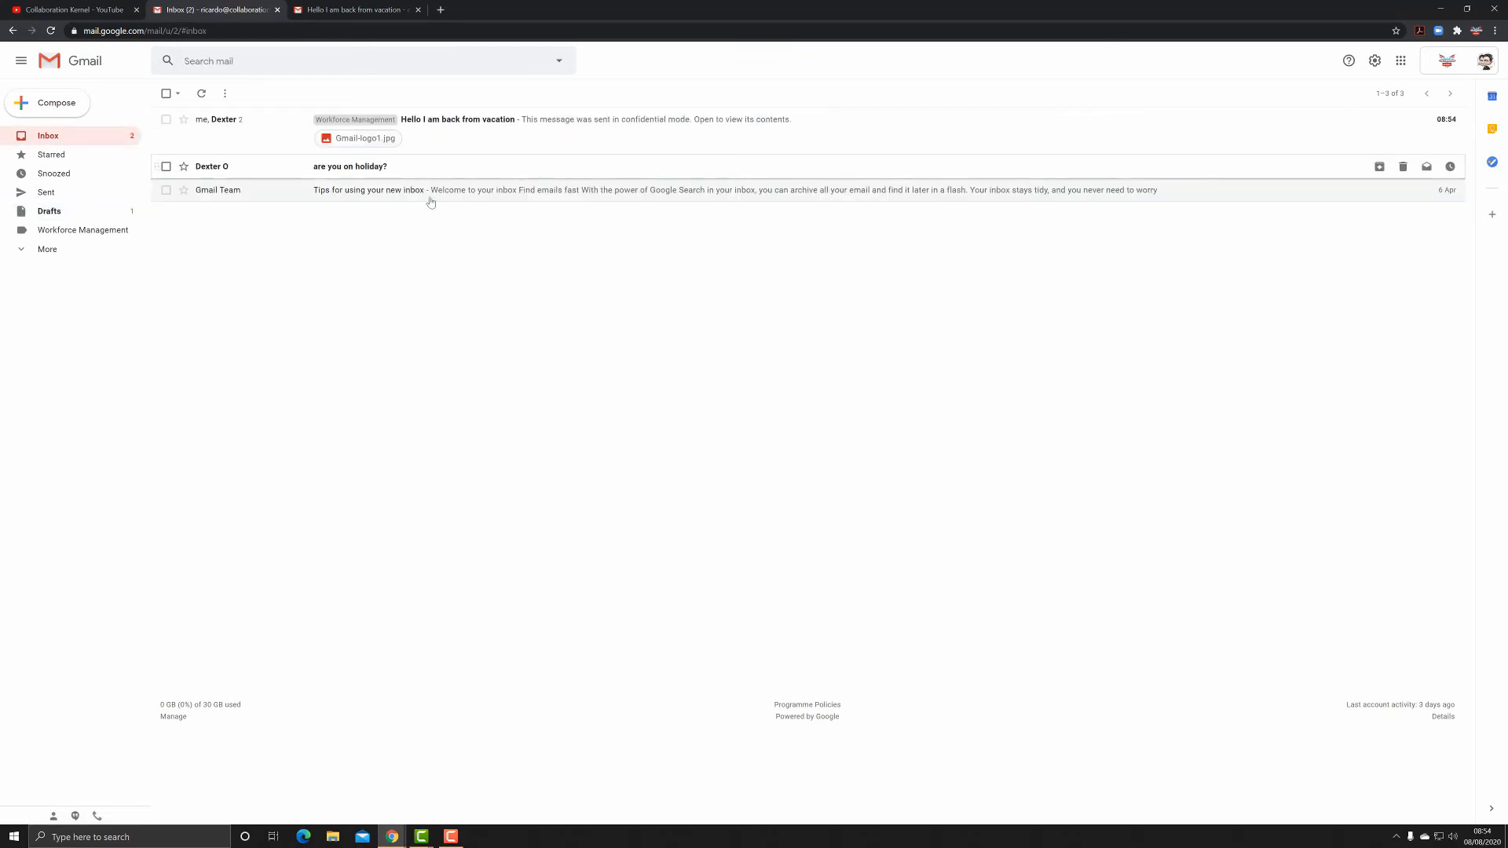
{"action": "left_click", "coordinate": [71, 196]}
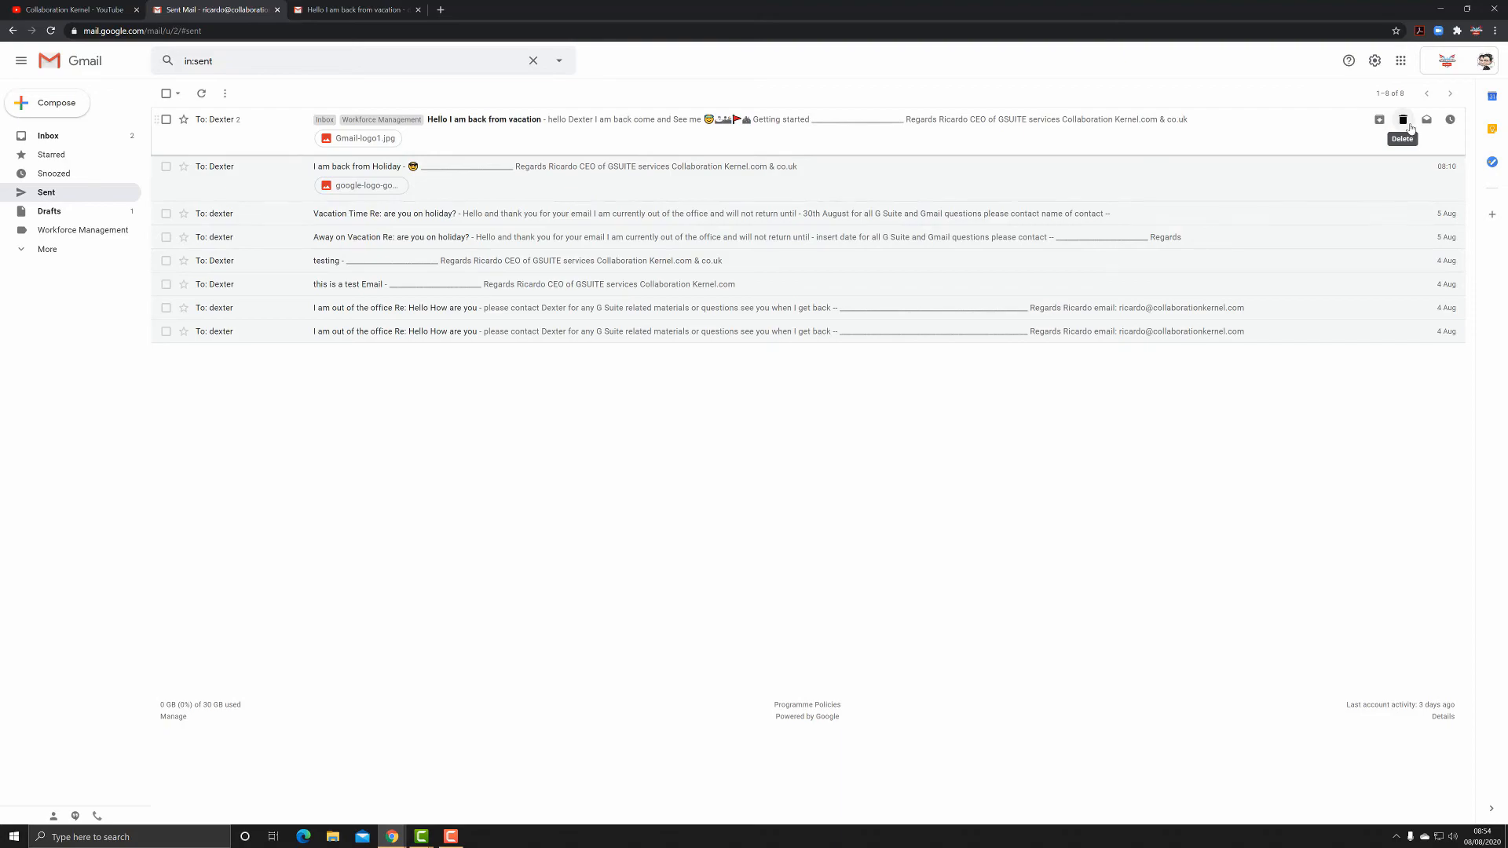
{"action": "left_click", "coordinate": [1450, 121]}
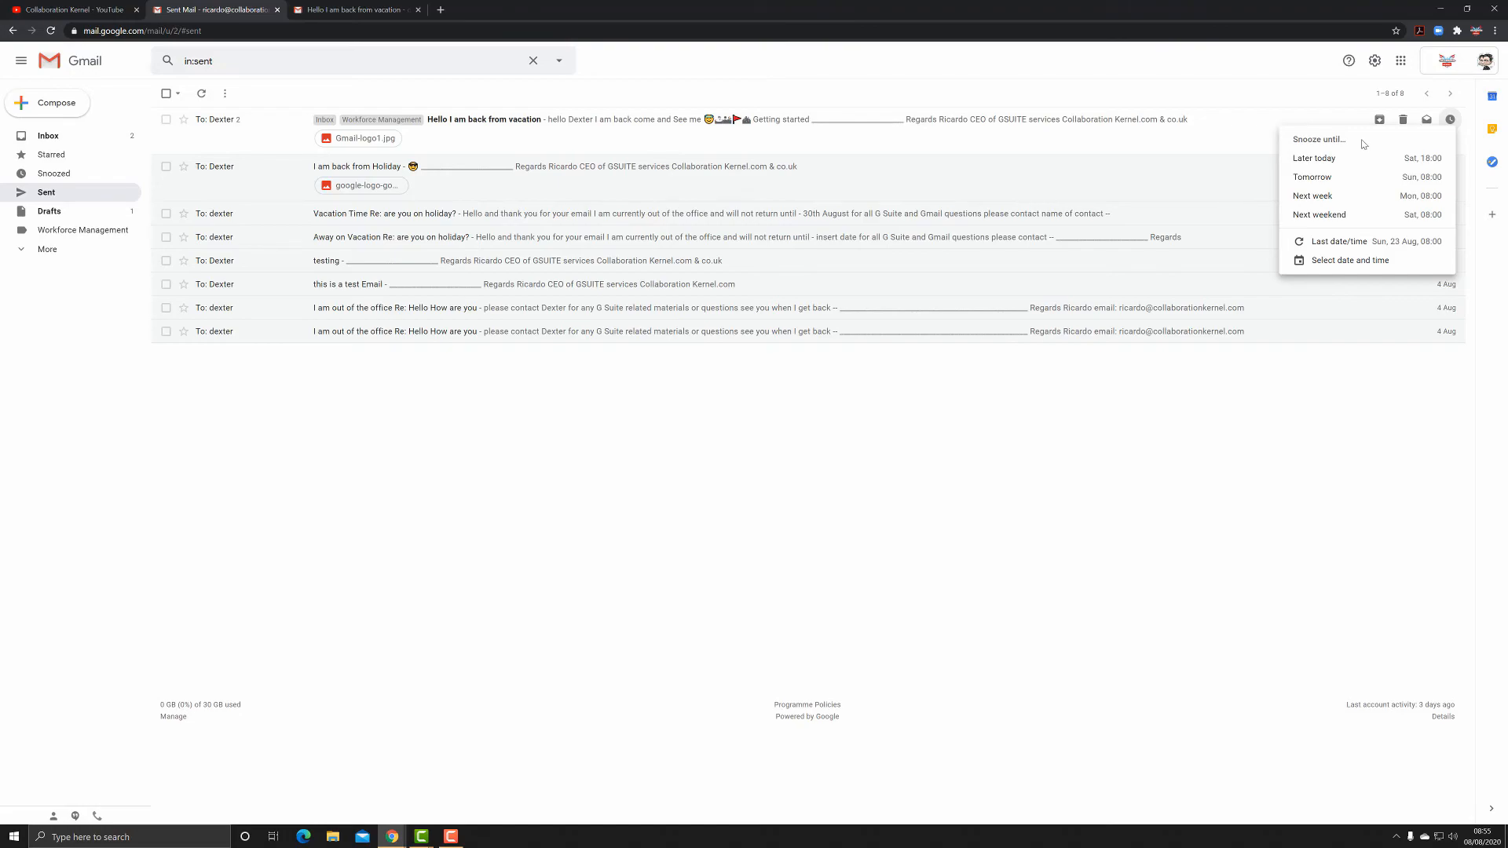
{"action": "left_click", "coordinate": [66, 138]}
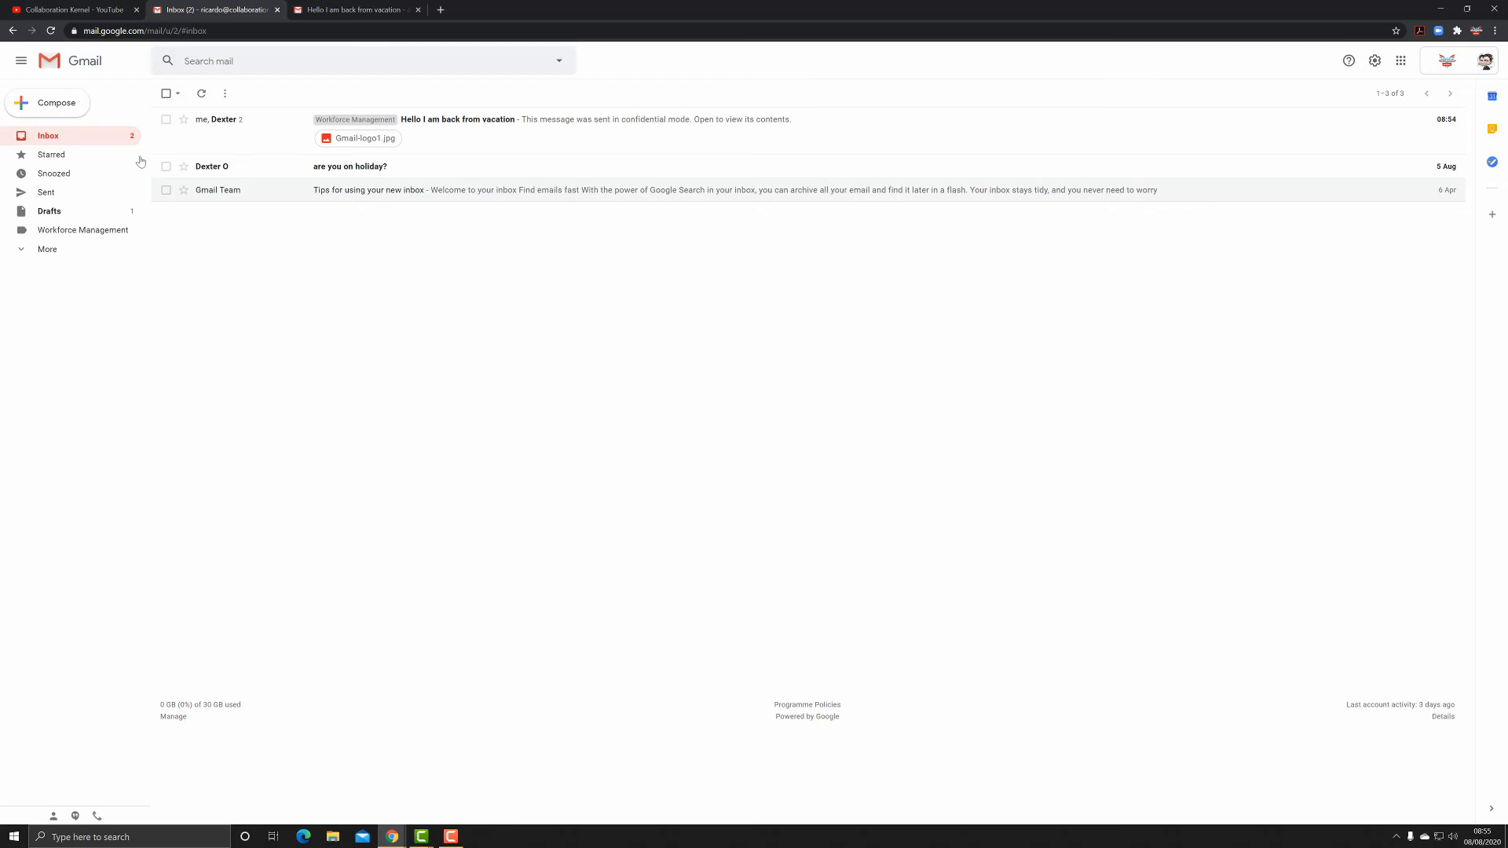
Step: Turn on the Out-of-Office AutoReply with the subject "Vacation Time" in the sender's general settings and save the changes
{"action": "left_click", "coordinate": [1373, 61]}
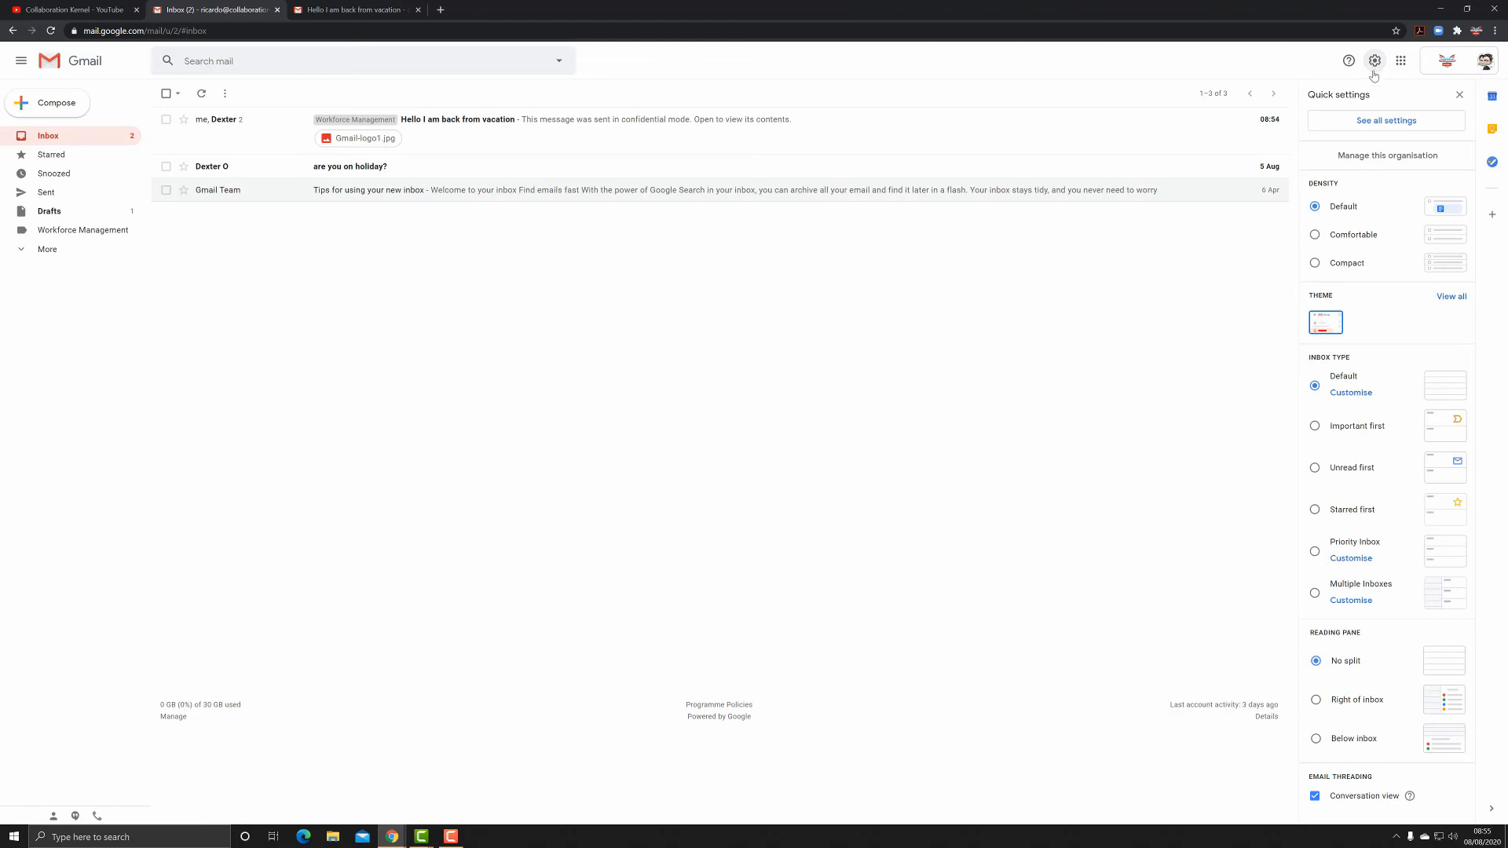
{"action": "left_click", "coordinate": [1376, 124]}
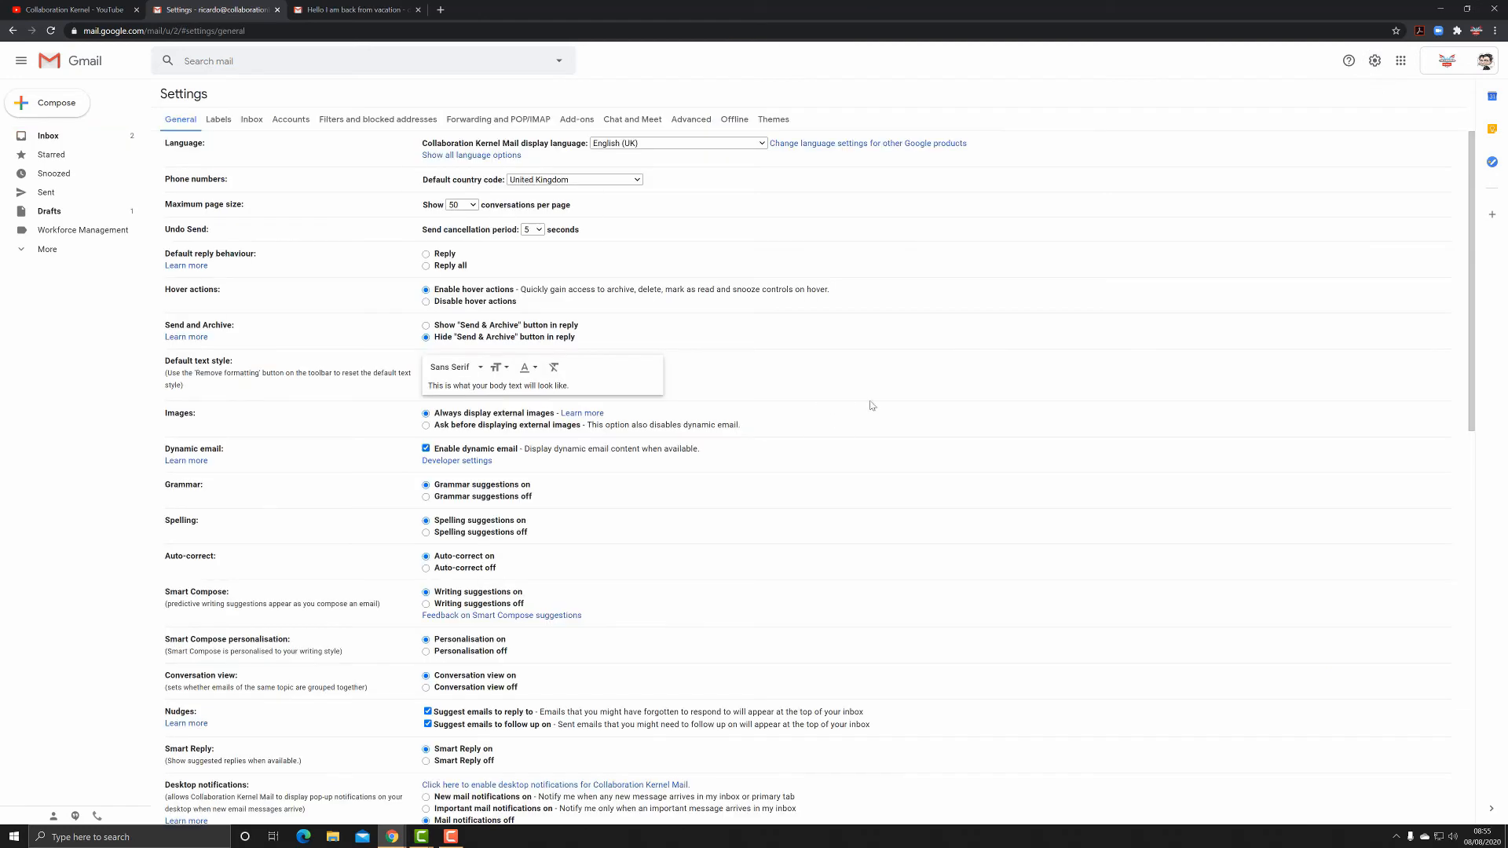
{"action": "scroll", "coordinate": [919, 394], "scroll_direction": "down", "scroll_amount": 3}
{"action": "scroll", "coordinate": [919, 394], "scroll_direction": "down", "scroll_amount": 6}
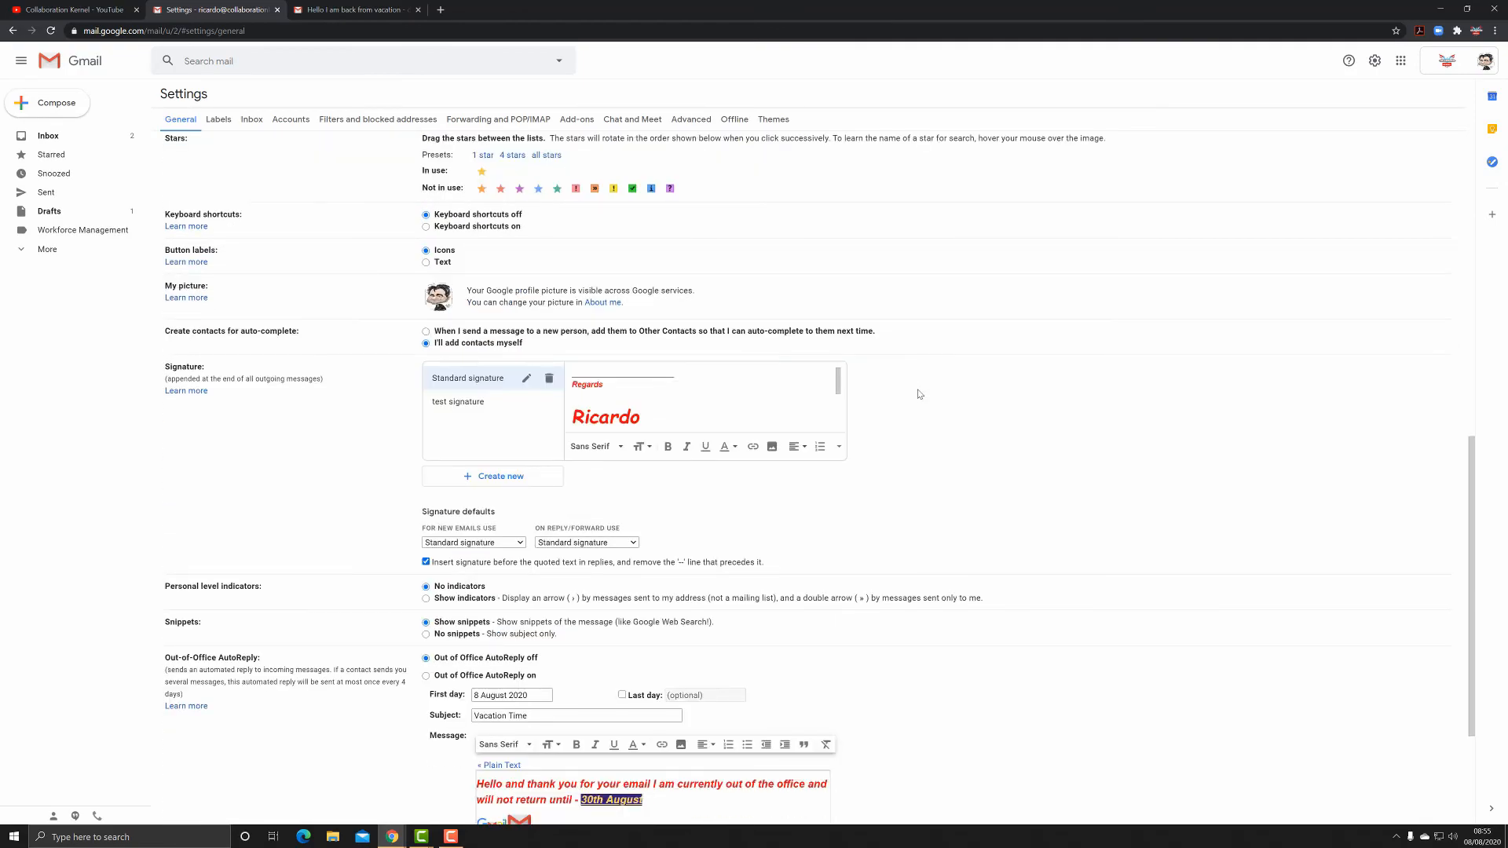
{"action": "scroll", "coordinate": [919, 394], "scroll_direction": "down", "scroll_amount": 3}
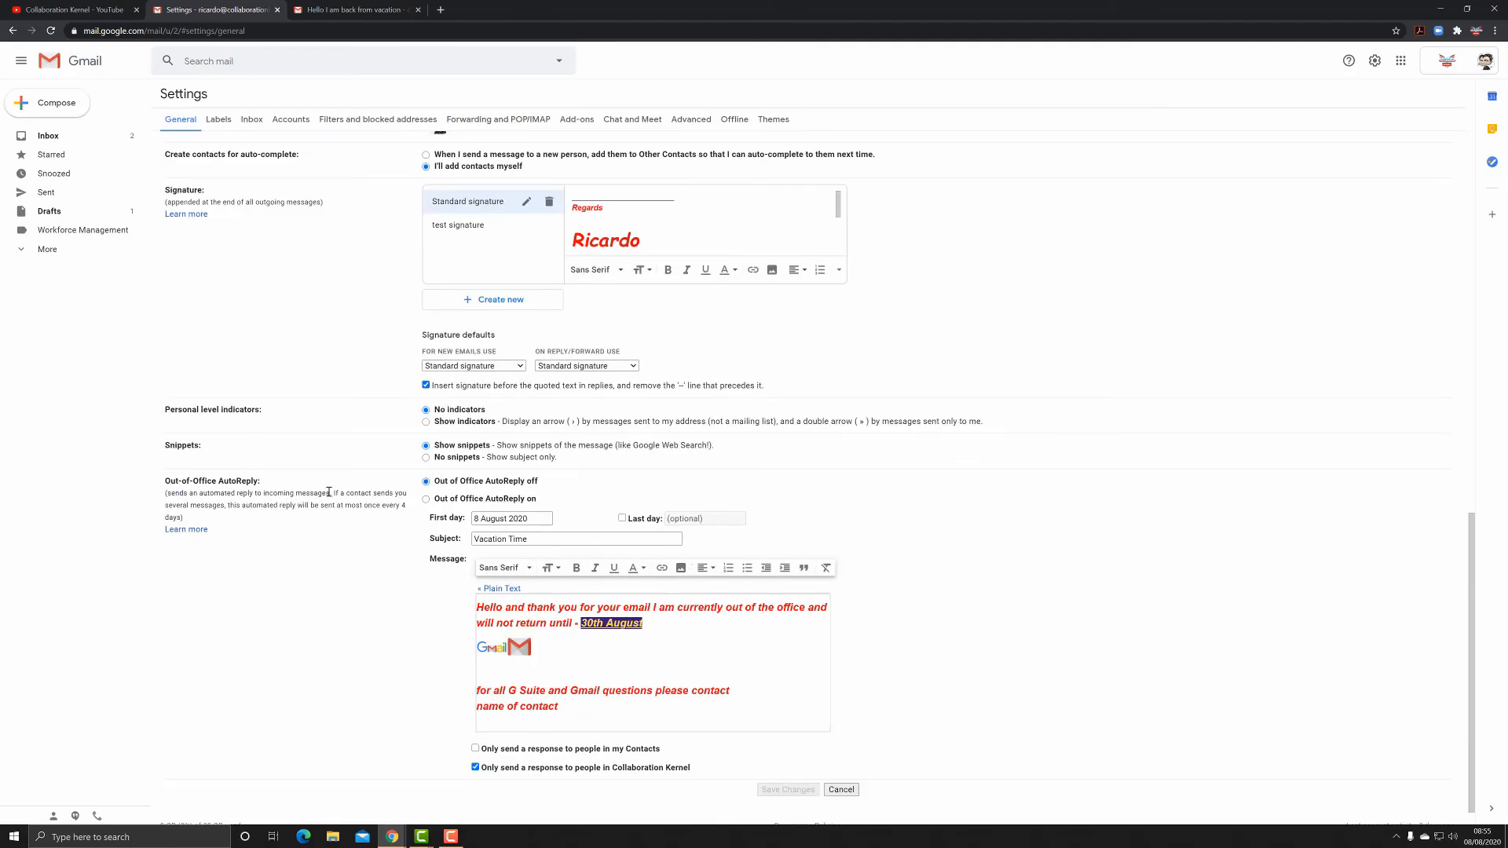
{"action": "left_click", "coordinate": [426, 500]}
{"action": "left_click", "coordinate": [777, 789]}
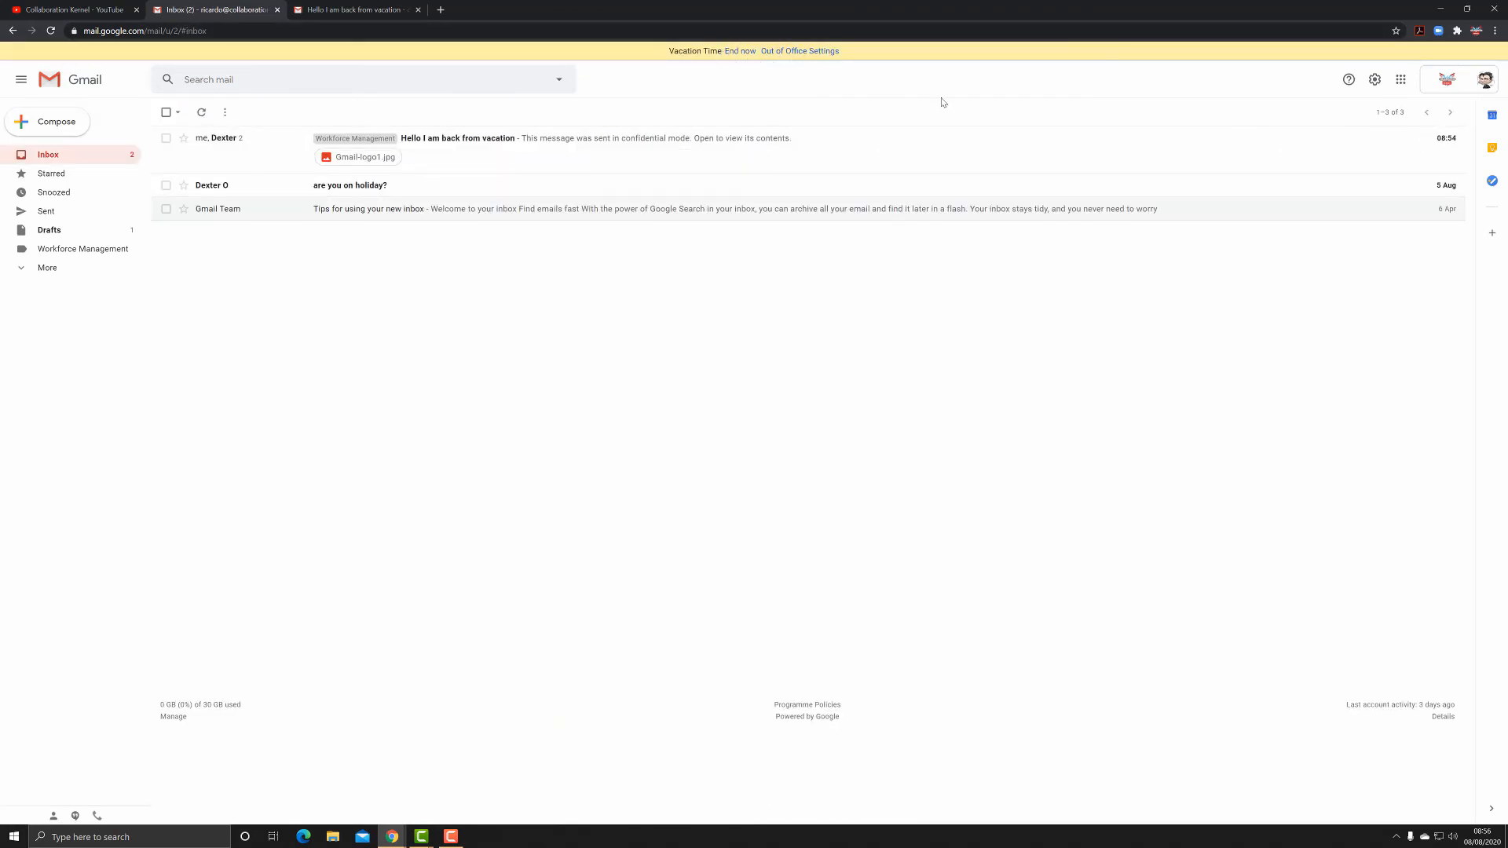
Step: Return to the recipient's mailbox and send an empty reply in the "Hello I am back from vacation" conversation
{"action": "left_click", "coordinate": [357, 10]}
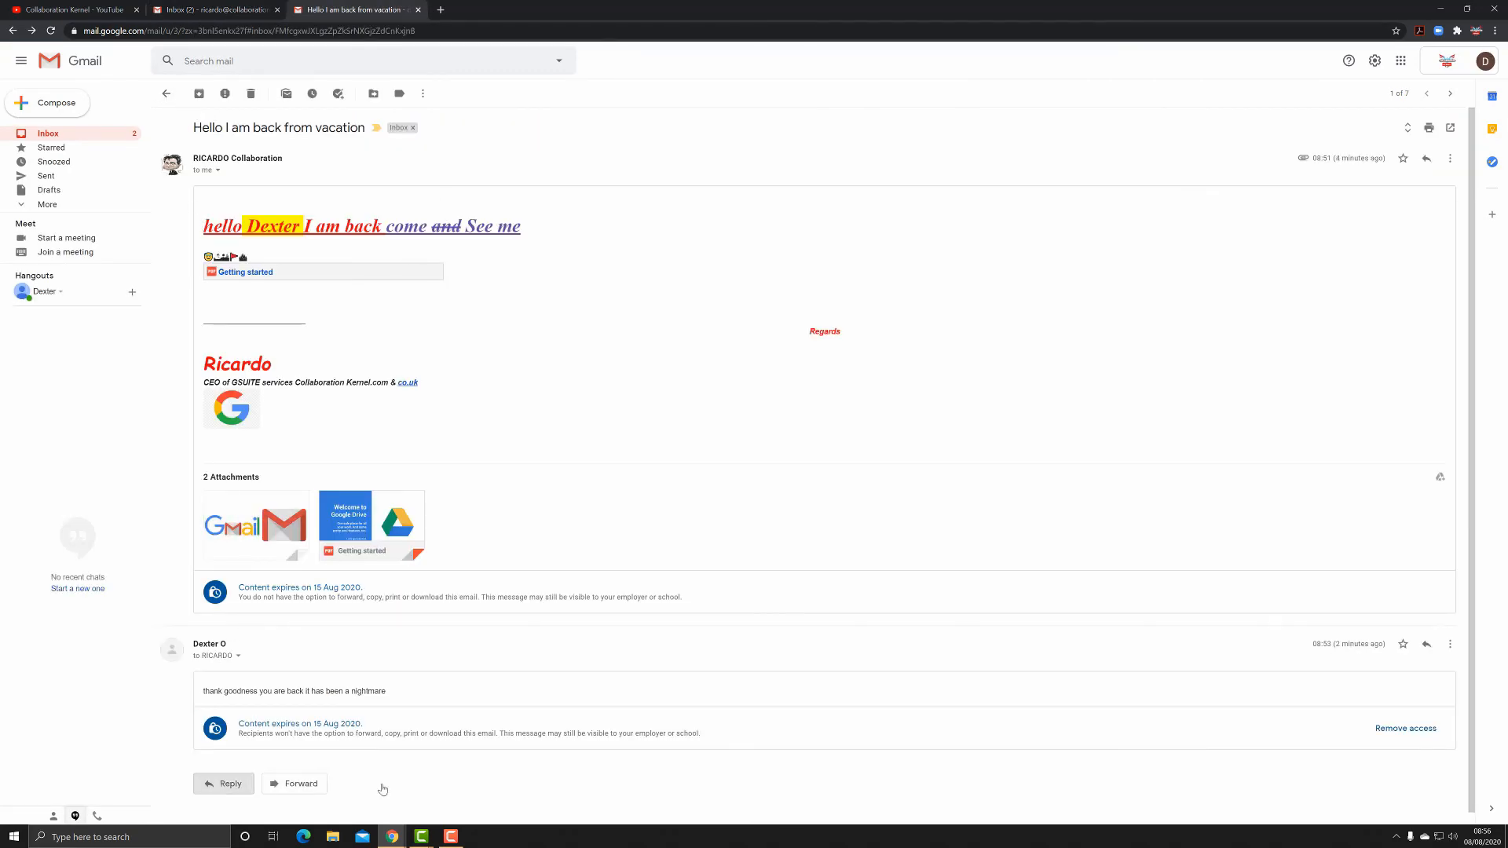
{"action": "key", "text": "r"}
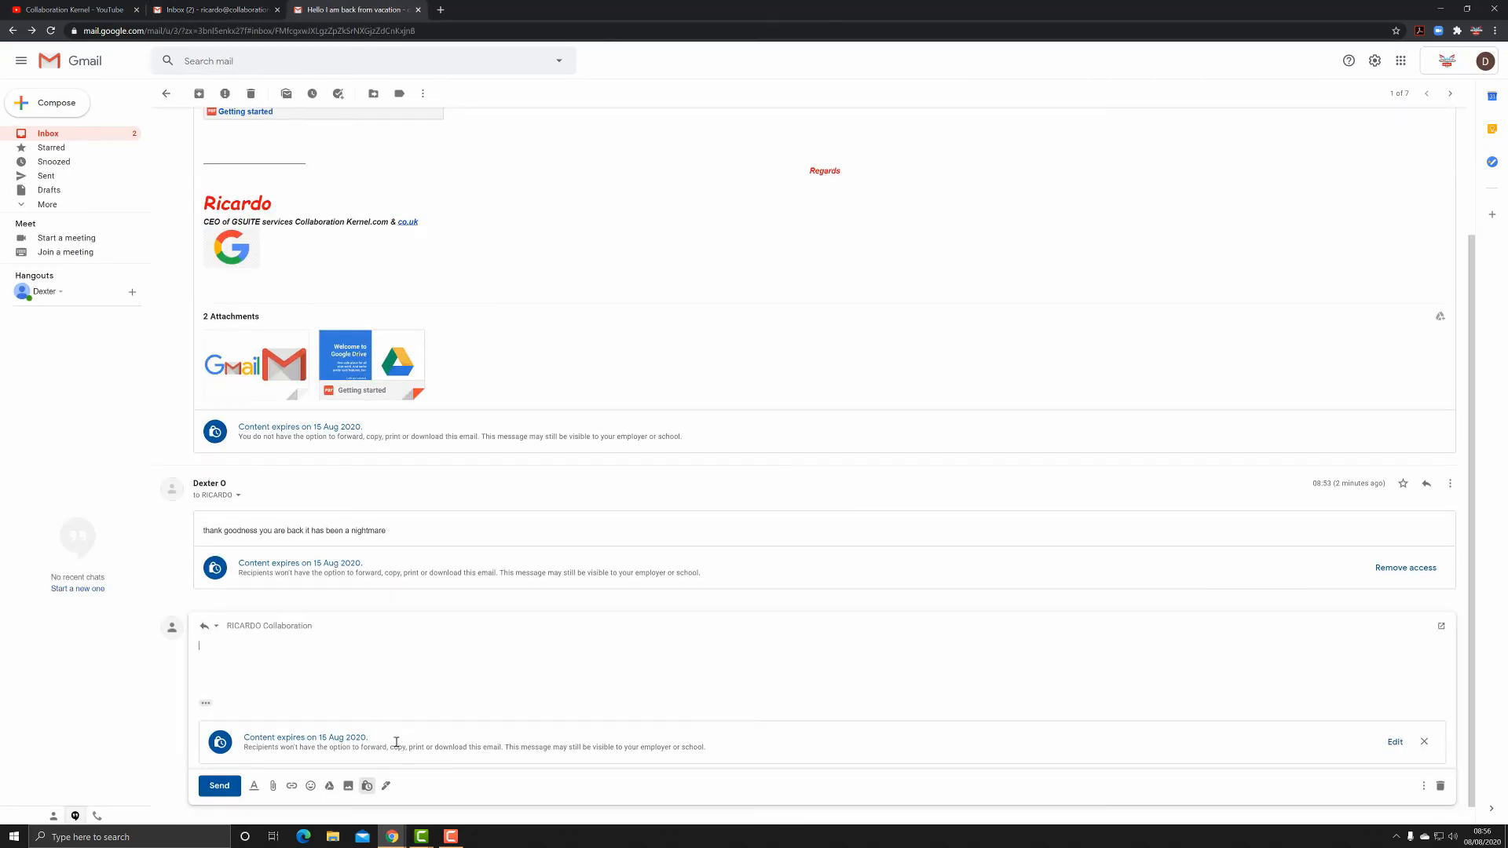
{"action": "left_click", "coordinate": [236, 786]}
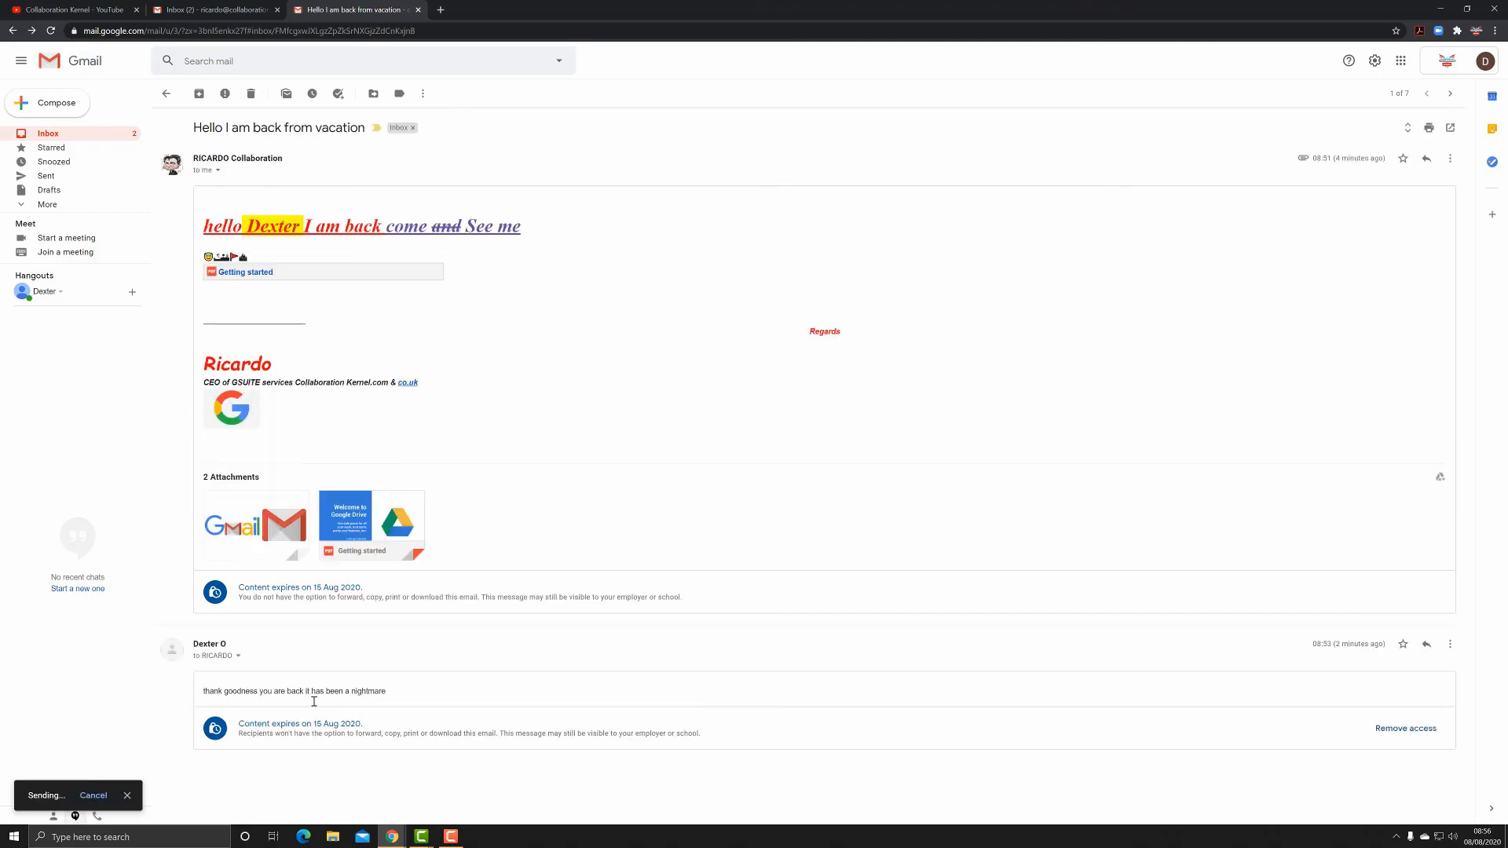
Step: Refresh the recipient's inbox and read the "Vacation Time Re: Hello I am back from vacation" auto-reply, then go back to the inbox
{"action": "left_click", "coordinate": [90, 138]}
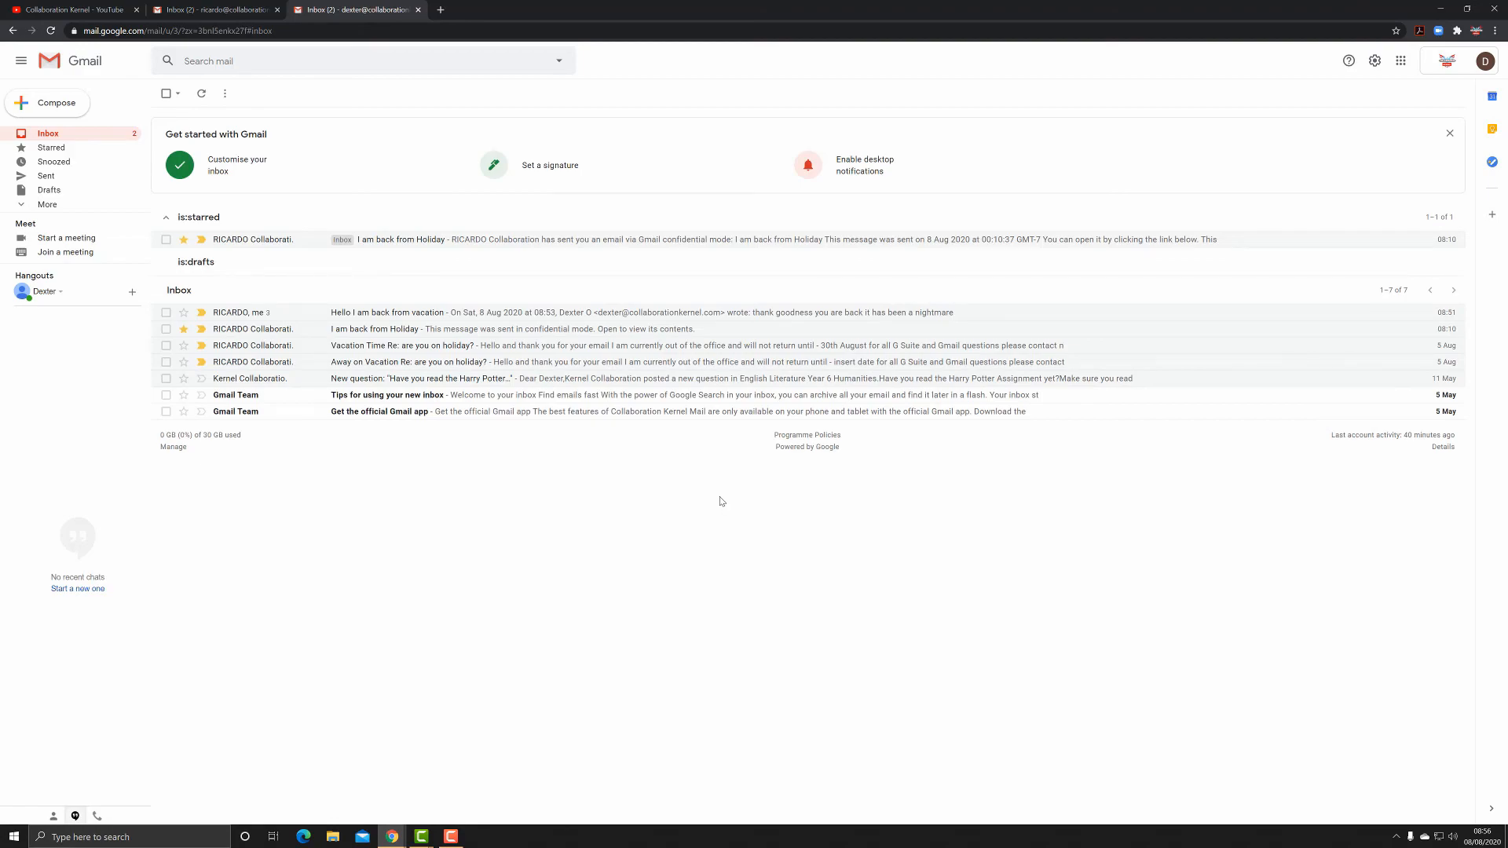
{"action": "key", "text": "F5"}
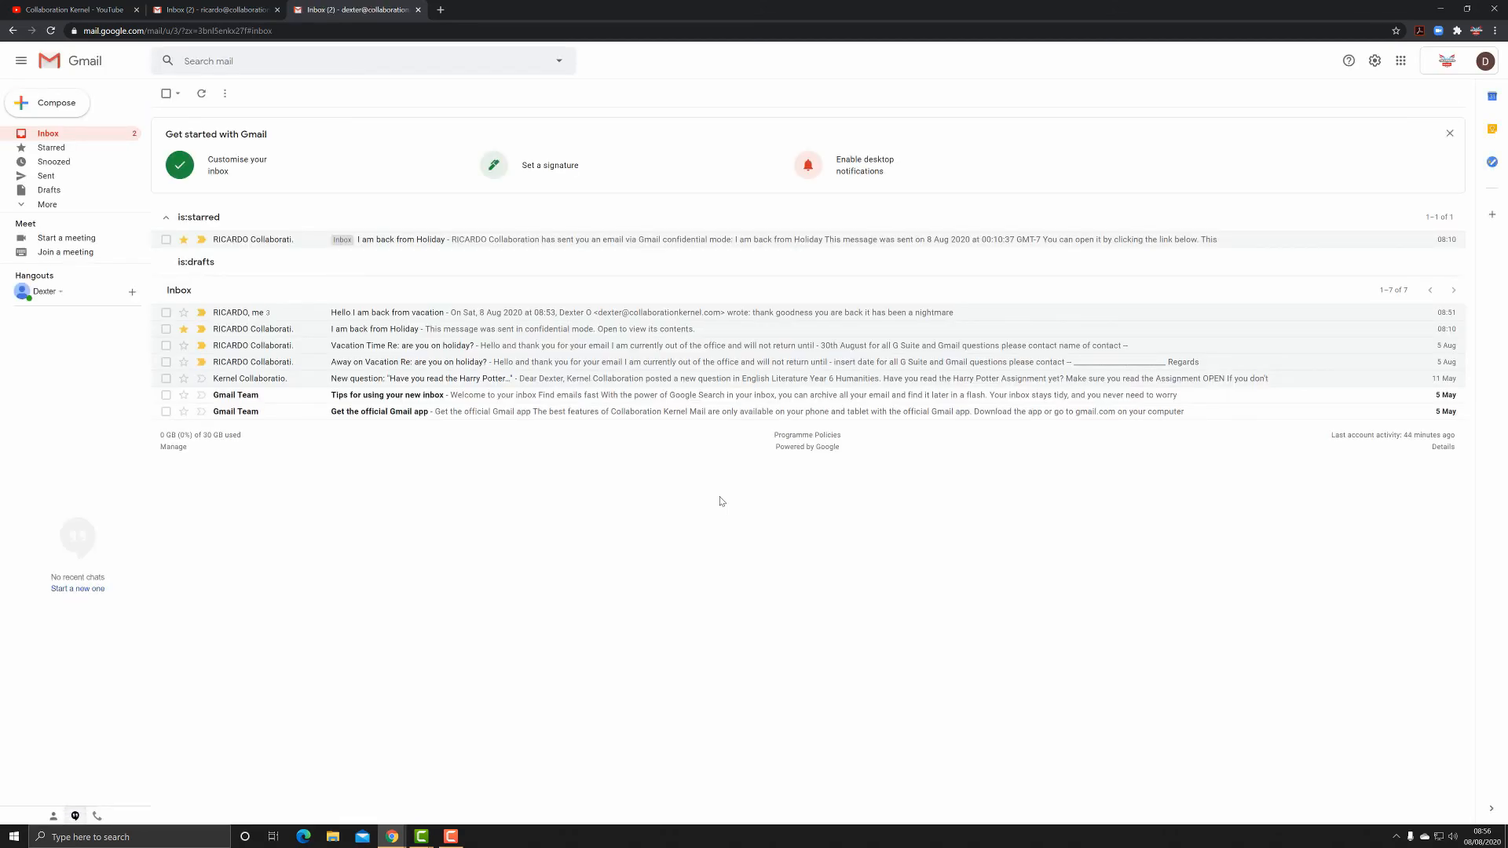
{"action": "key", "text": "F5"}
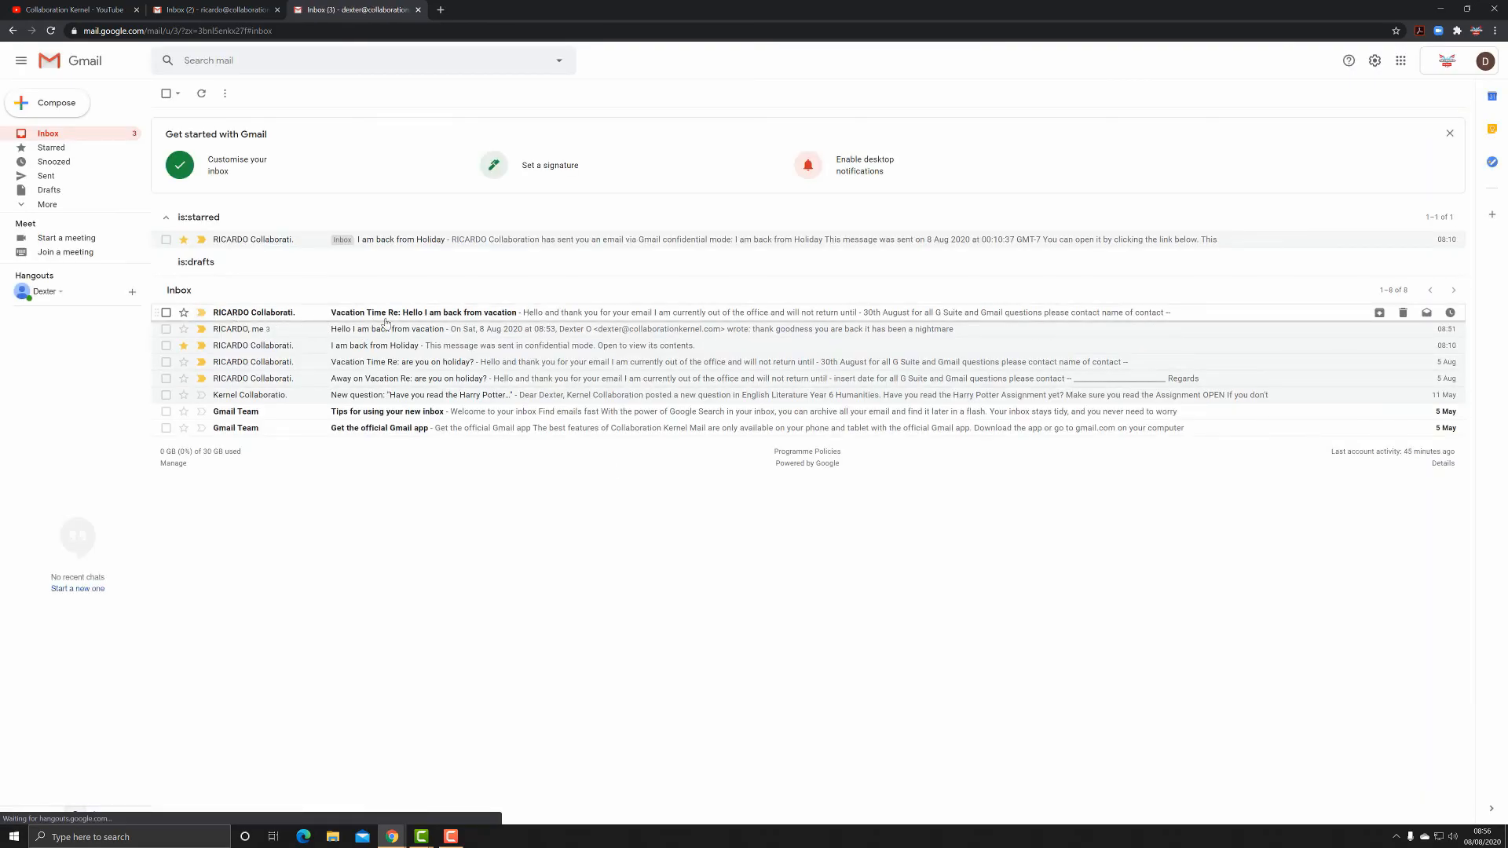
{"action": "left_click", "coordinate": [505, 313]}
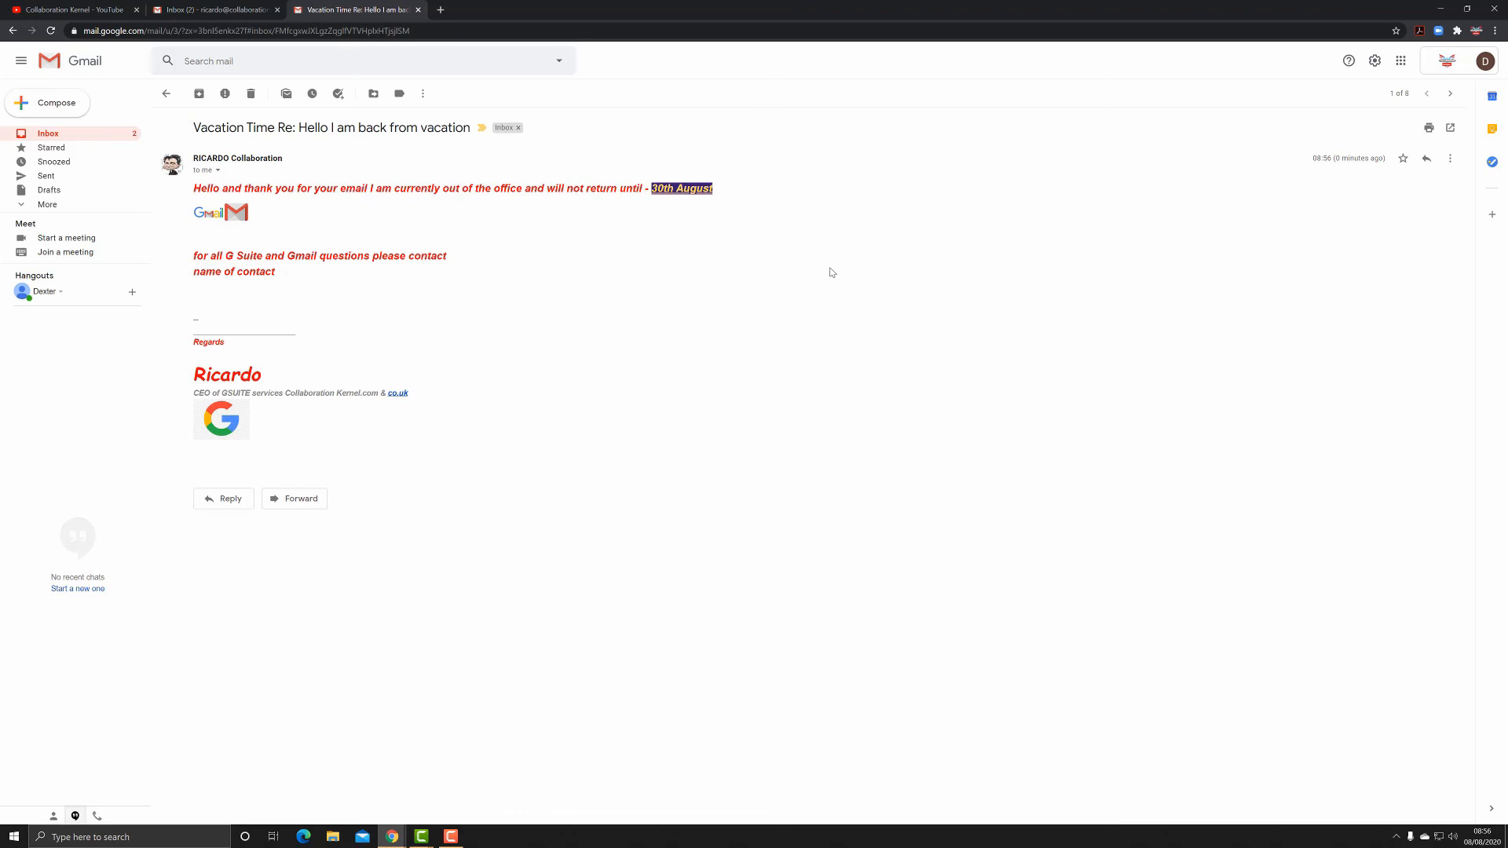
{"action": "left_click", "coordinate": [166, 93]}
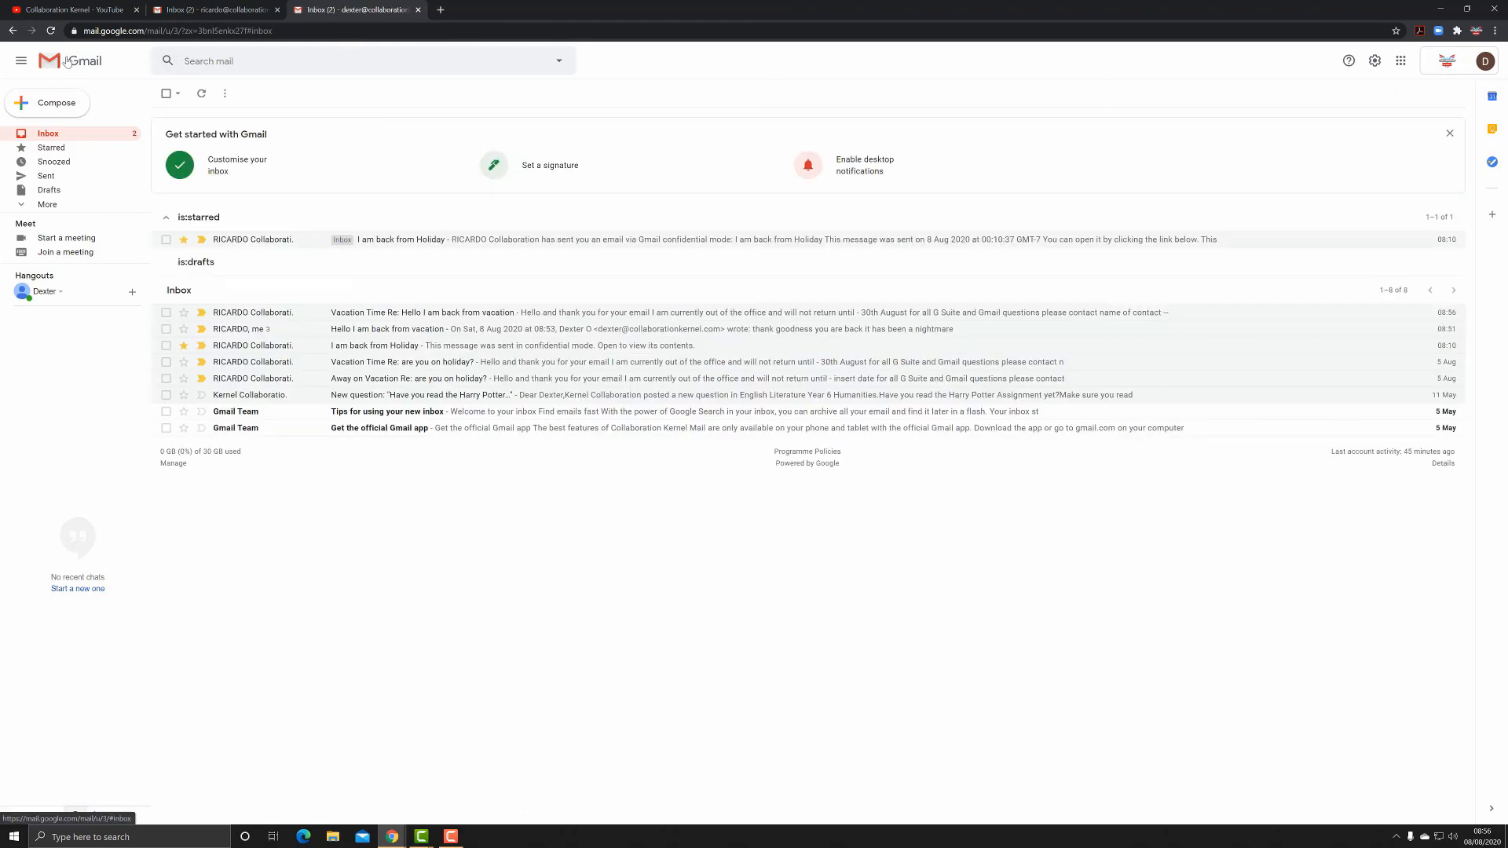